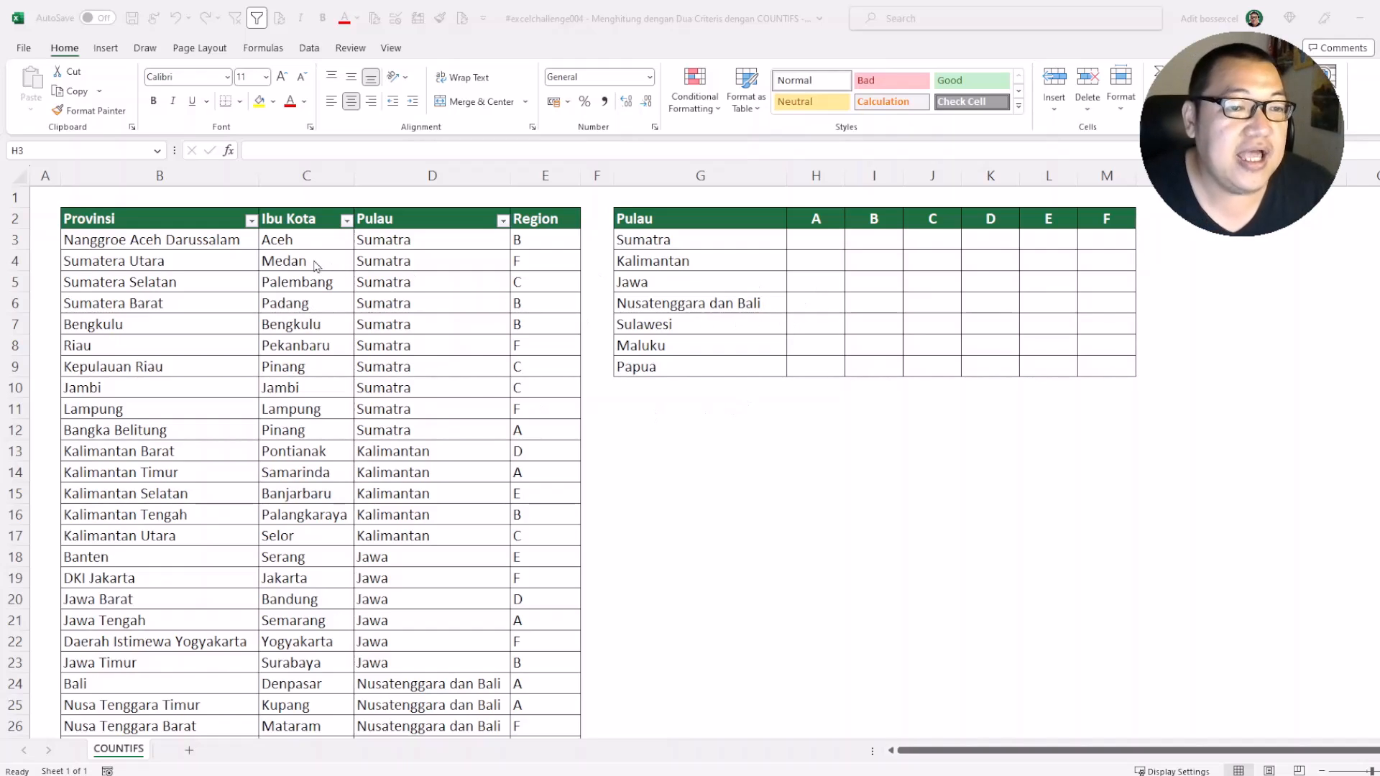
mouse_move(52, 214)
left_mouse_down()
mouse_move(514, 490)
mouse_move(600, 677)
mouse_move(598, 710)
left_mouse_up()
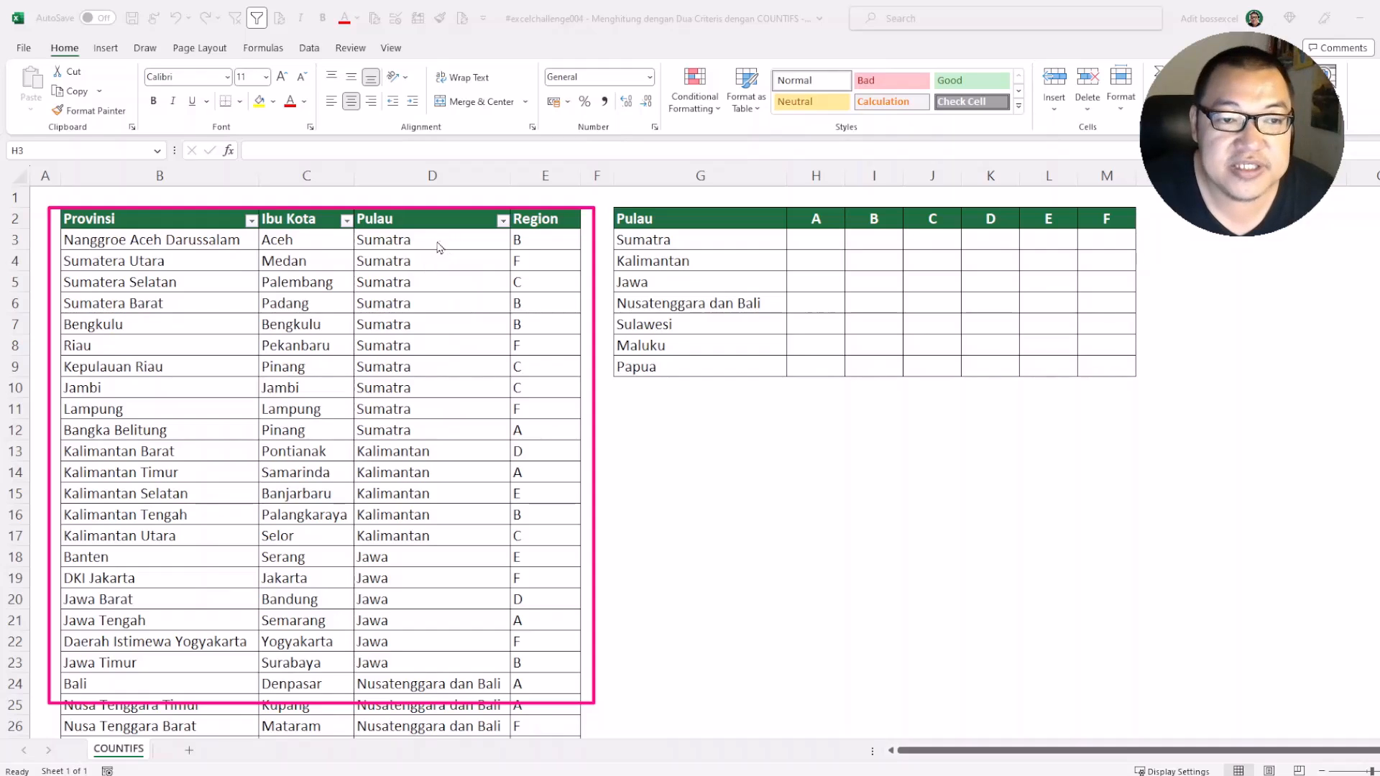
mouse_move(424, 242)
left_mouse_down()
mouse_move(486, 243)
mouse_move(496, 328)
left_mouse_up()
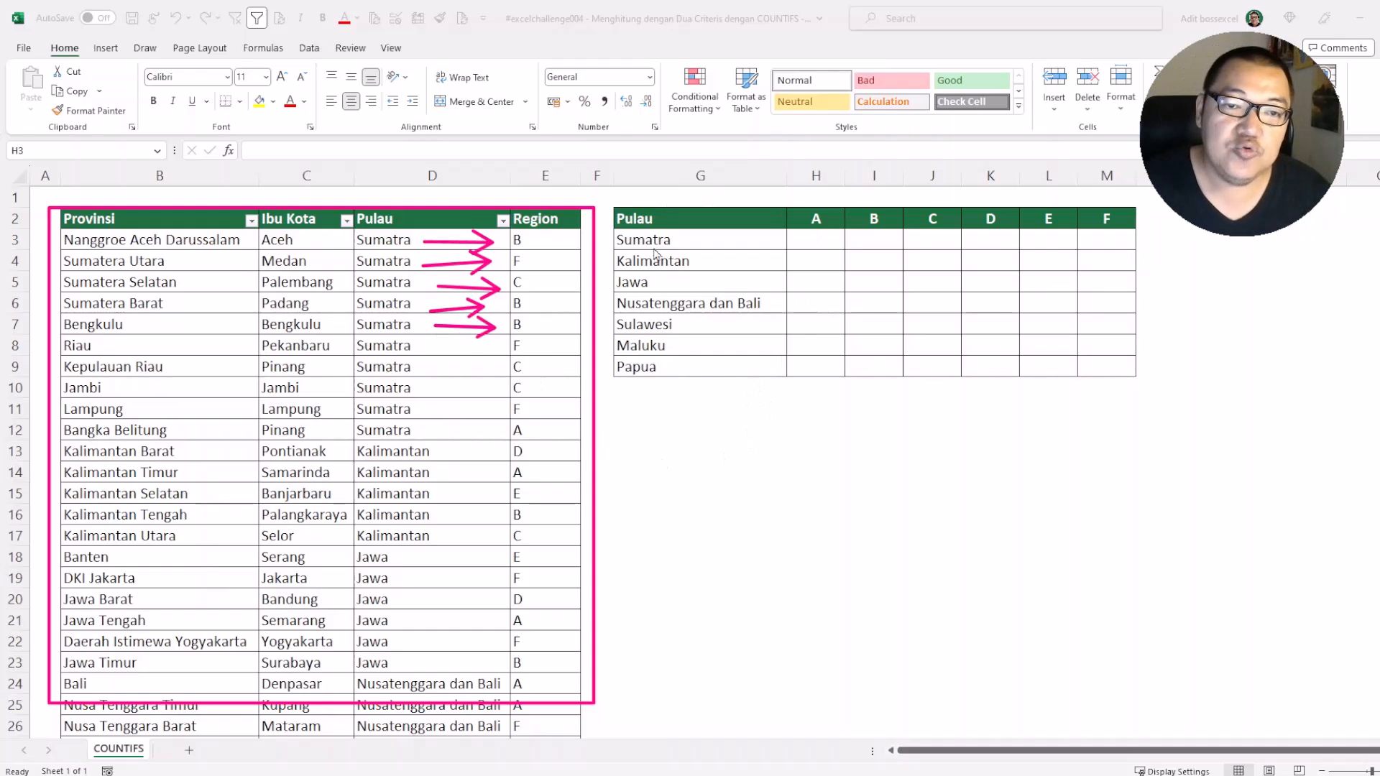
mouse_move(679, 239)
left_mouse_down()
mouse_move(614, 235)
mouse_move(681, 253)
left_mouse_up()
mouse_move(828, 213)
left_mouse_down()
mouse_move(792, 216)
mouse_move(830, 217)
mouse_move(832, 243)
left_mouse_up()
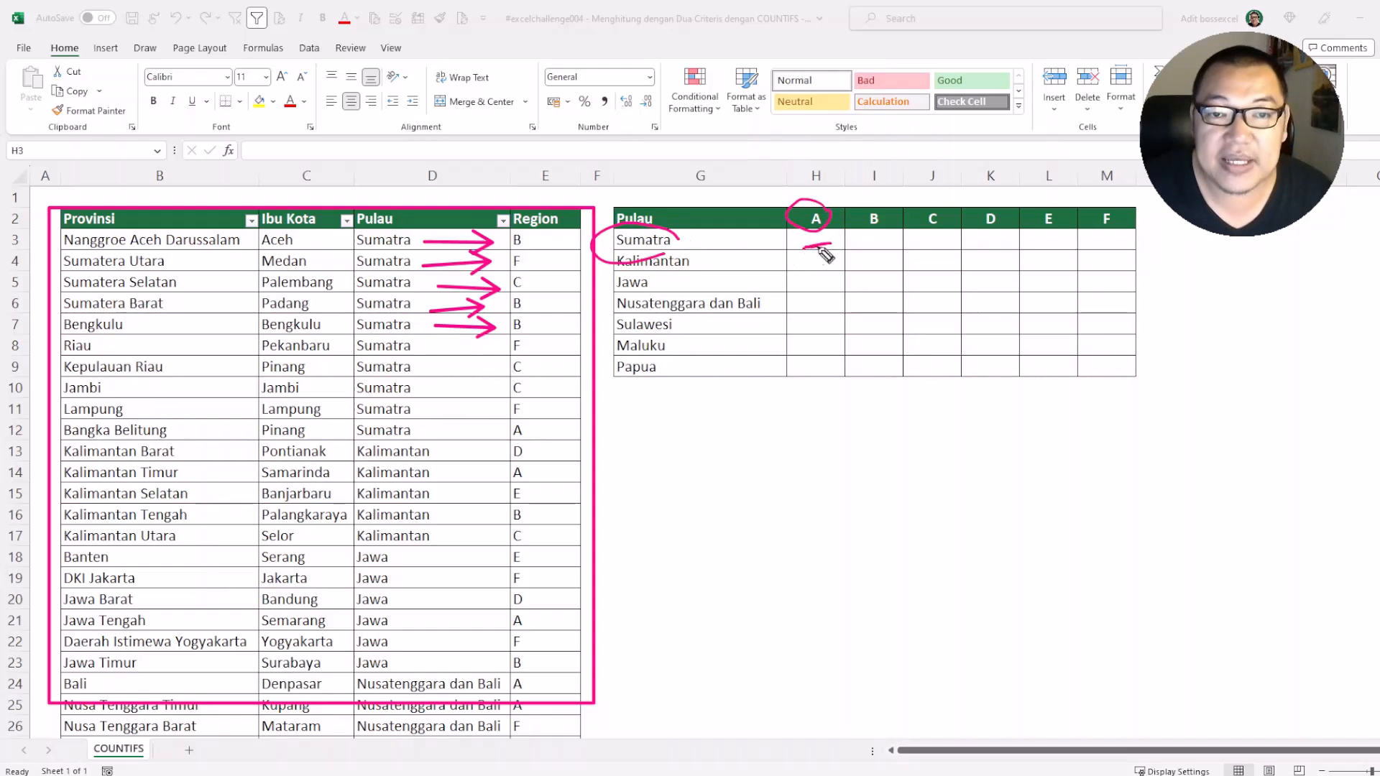
mouse_move(708, 410)
left_mouse_down()
mouse_move(733, 438)
mouse_move(780, 440)
mouse_move(794, 460)
mouse_move(841, 434)
mouse_move(907, 454)
left_mouse_up()
mouse_move(923, 442)
left_mouse_down()
mouse_move(963, 453)
mouse_move(989, 435)
mouse_move(981, 463)
mouse_move(1009, 432)
mouse_move(1008, 468)
left_mouse_up()
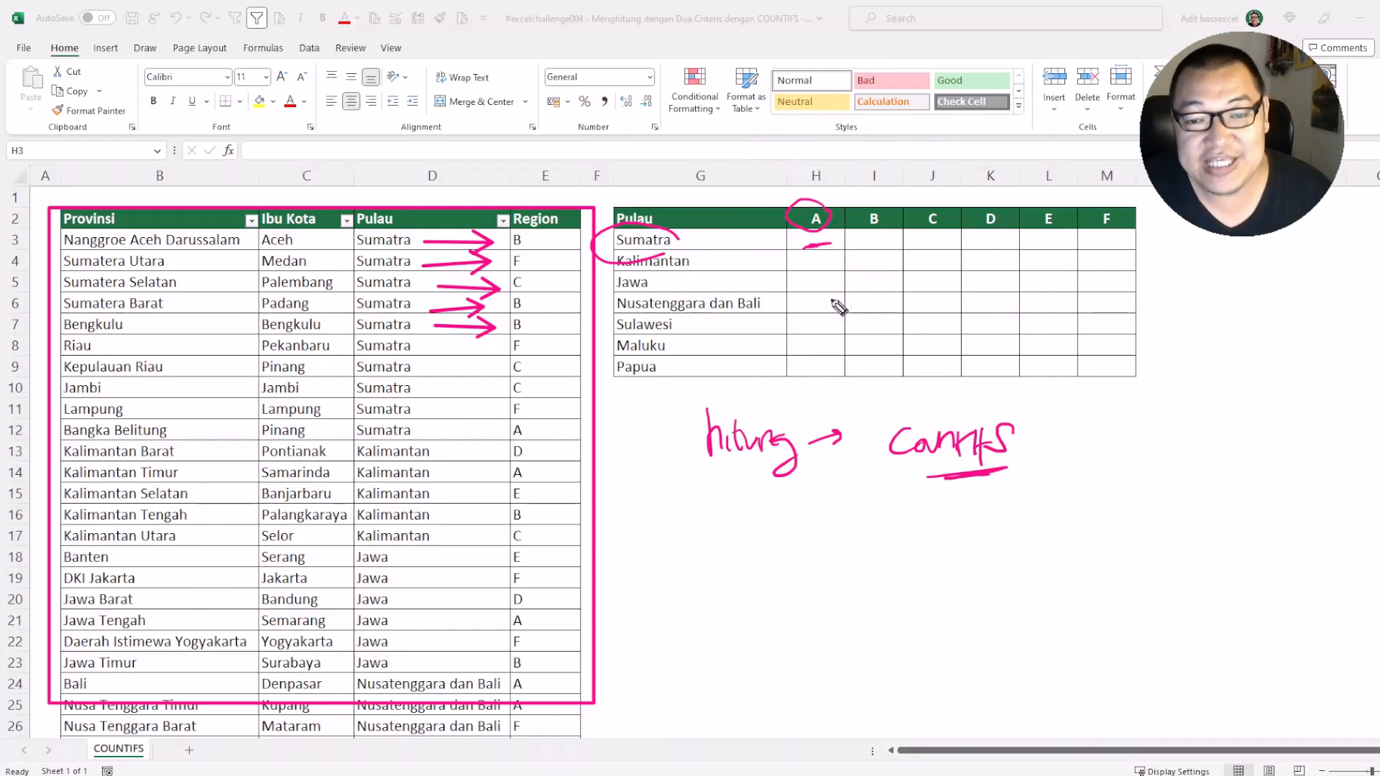
mouse_move(1053, 446)
left_mouse_down()
mouse_move(986, 408)
mouse_move(1006, 473)
left_mouse_up()
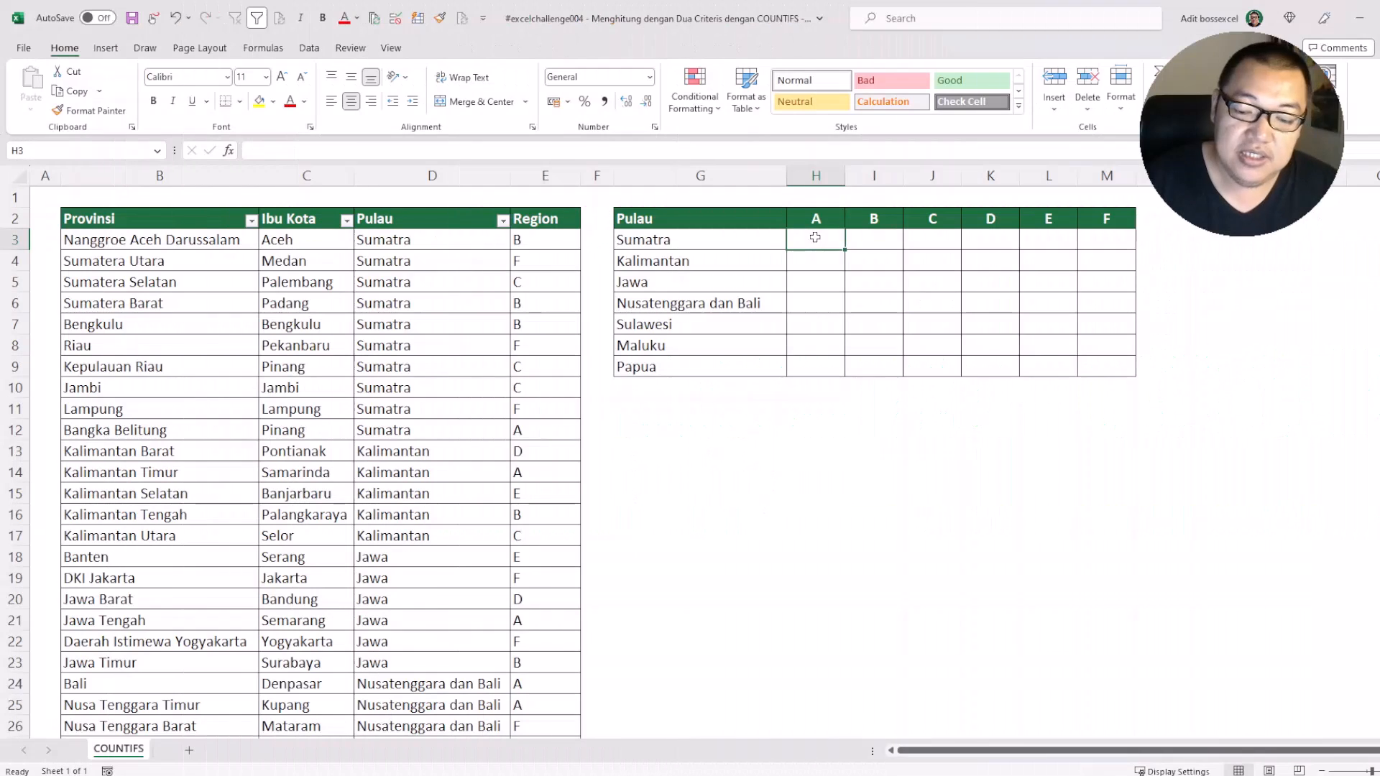
Step: Start a COUNTIFS formula in H3 with the Pulau column D:D as first criteria range and G3 as its criterion
type("=countifs")
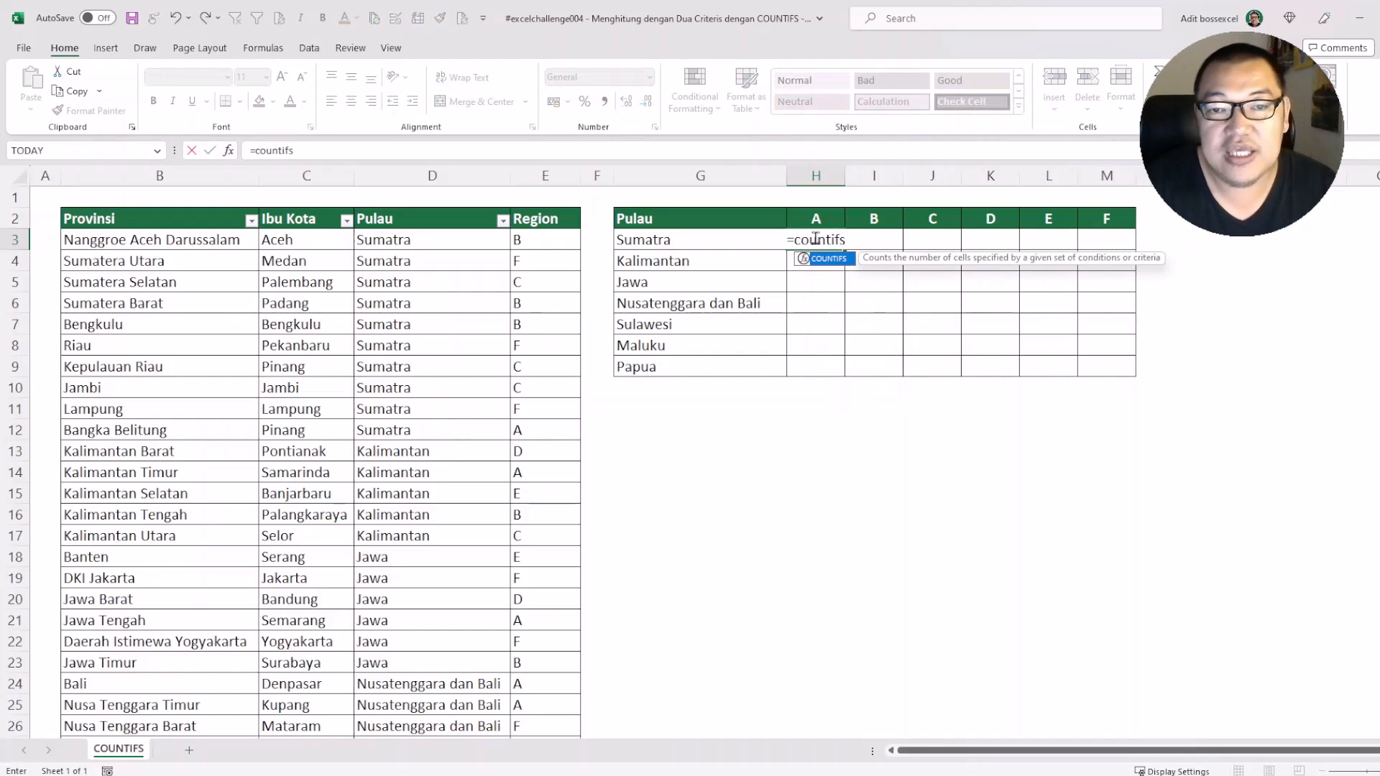
key("Tab")
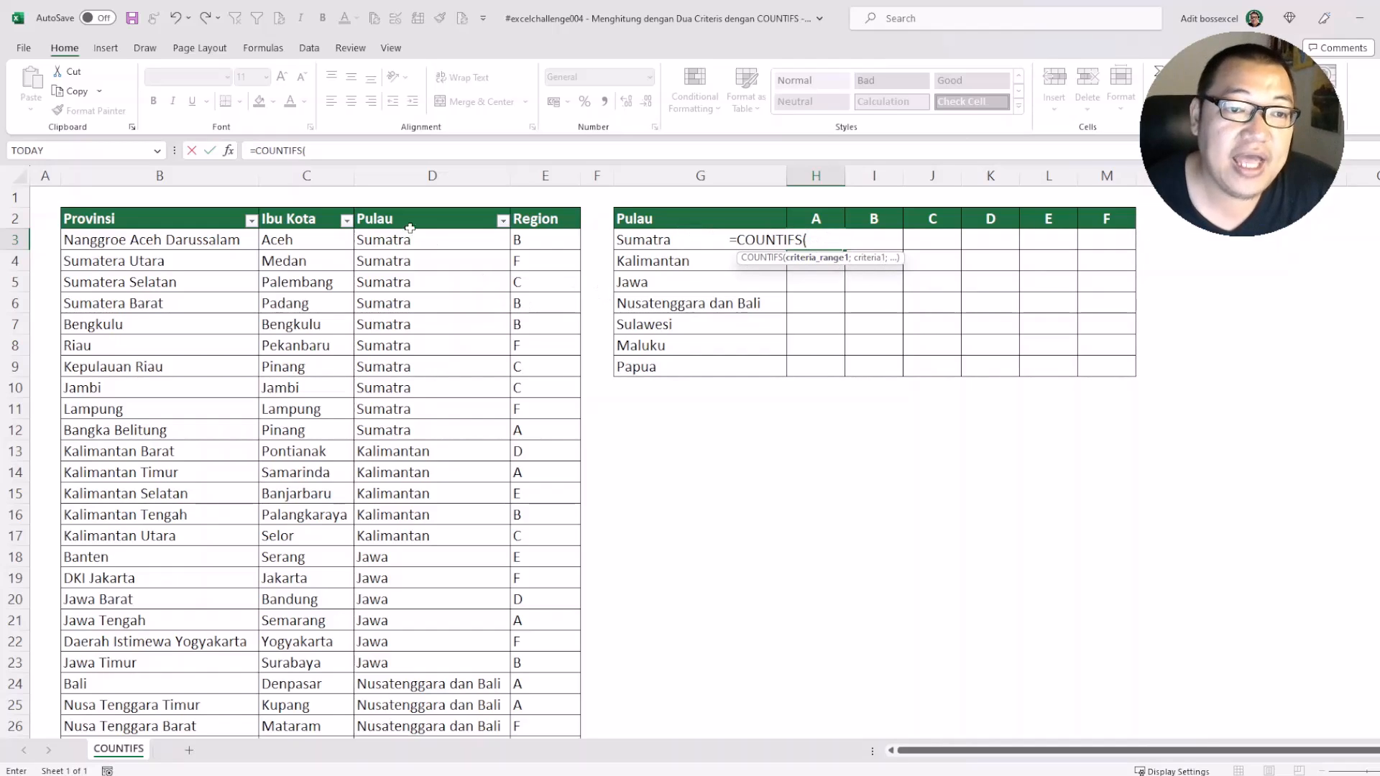
left_click(405, 175)
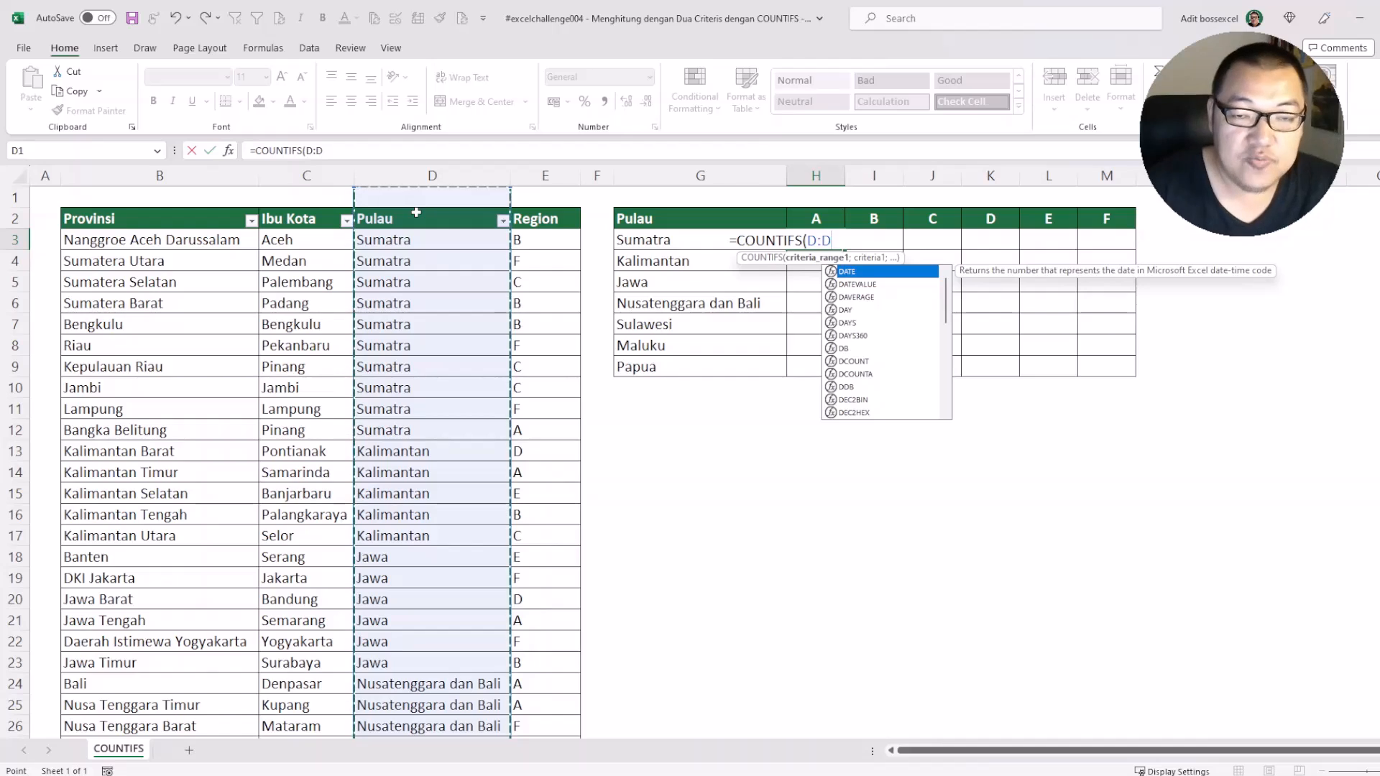
type(";")
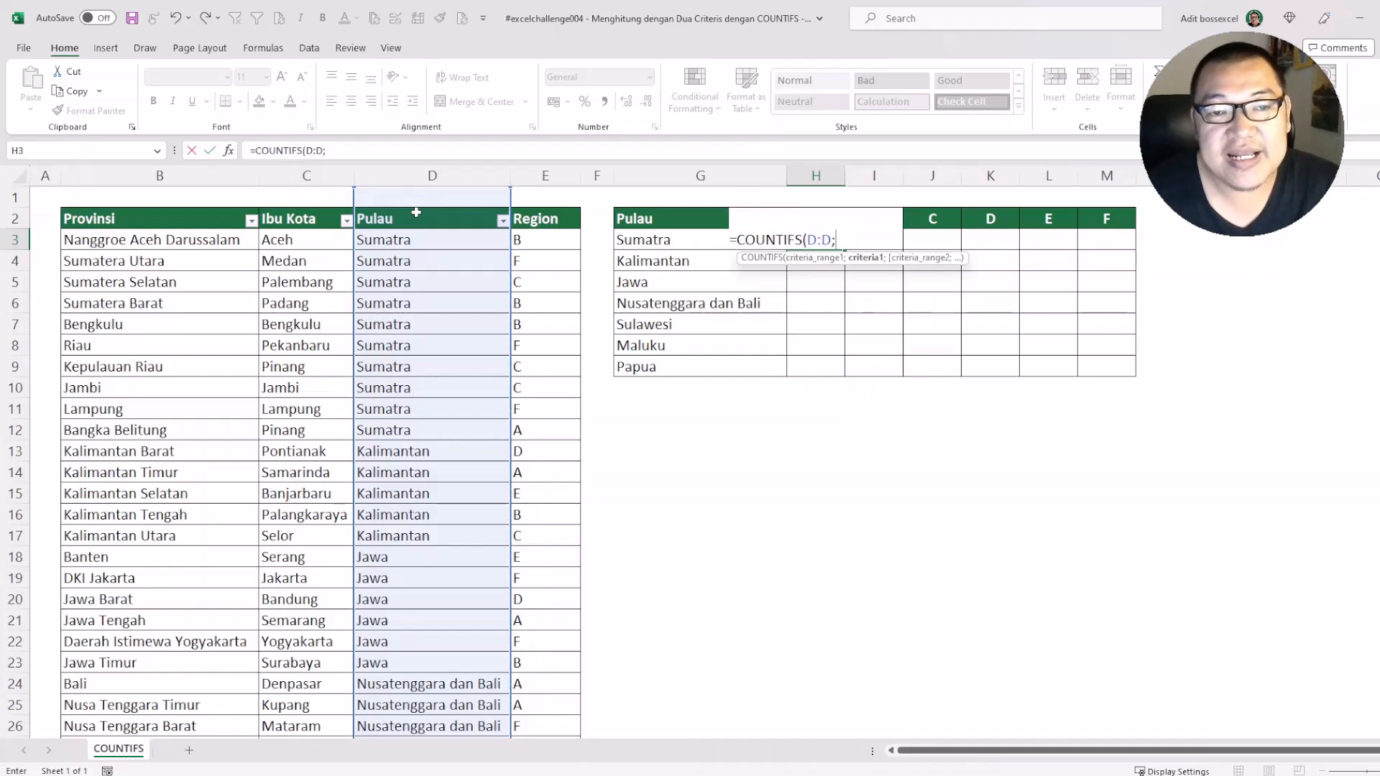
left_click(642, 246)
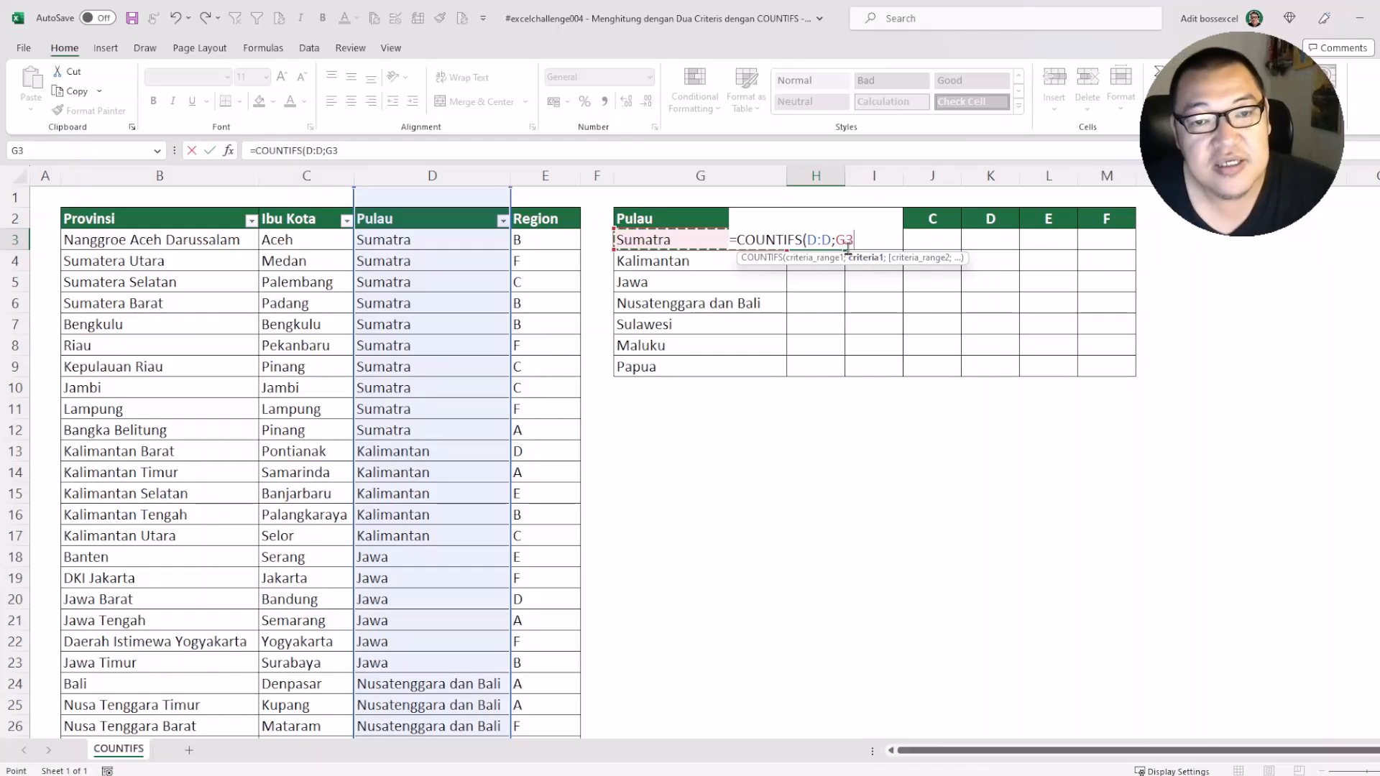
Step: Make the first criteria range absolute as $D:$D and lock only the column of its criterion as $G3
left_click_drag(806, 240, 830, 240)
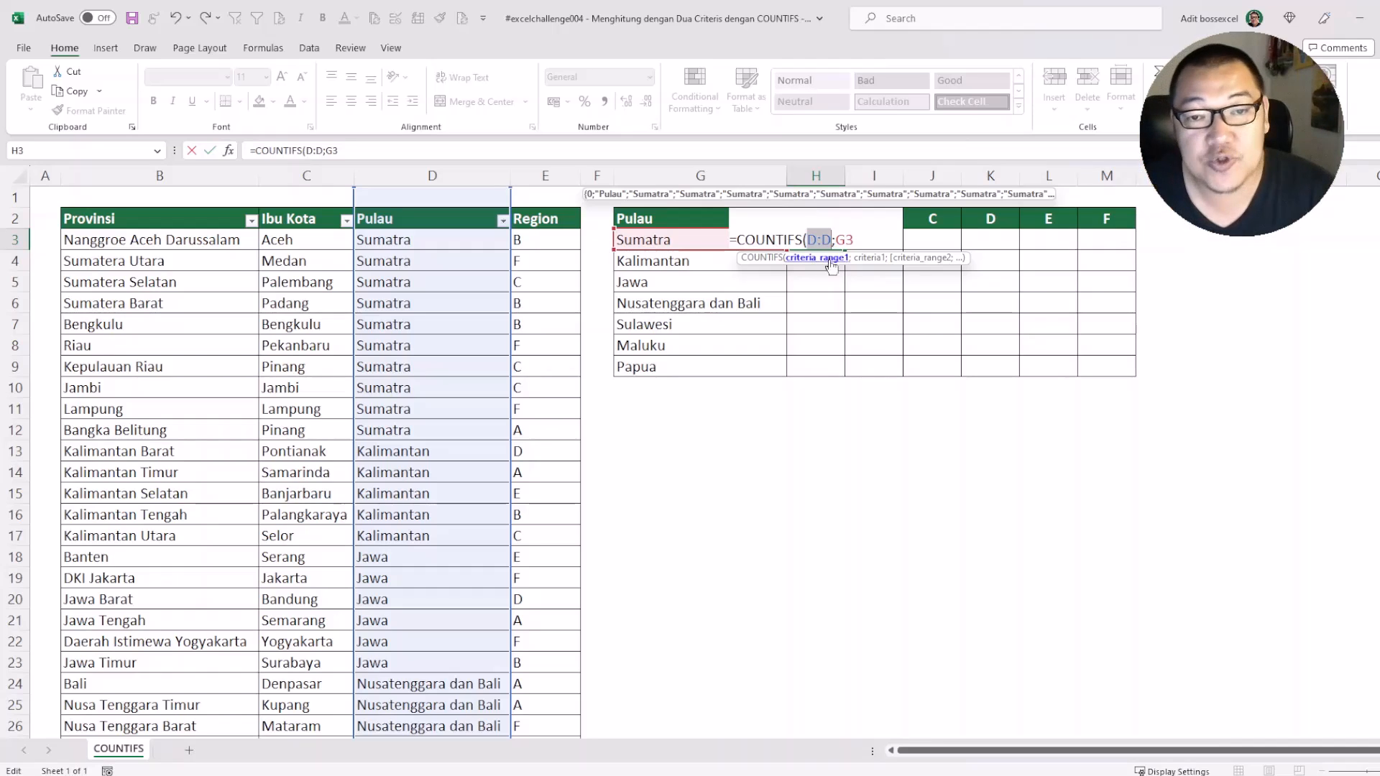
key("F4")
left_click_drag(872, 240, 855, 240)
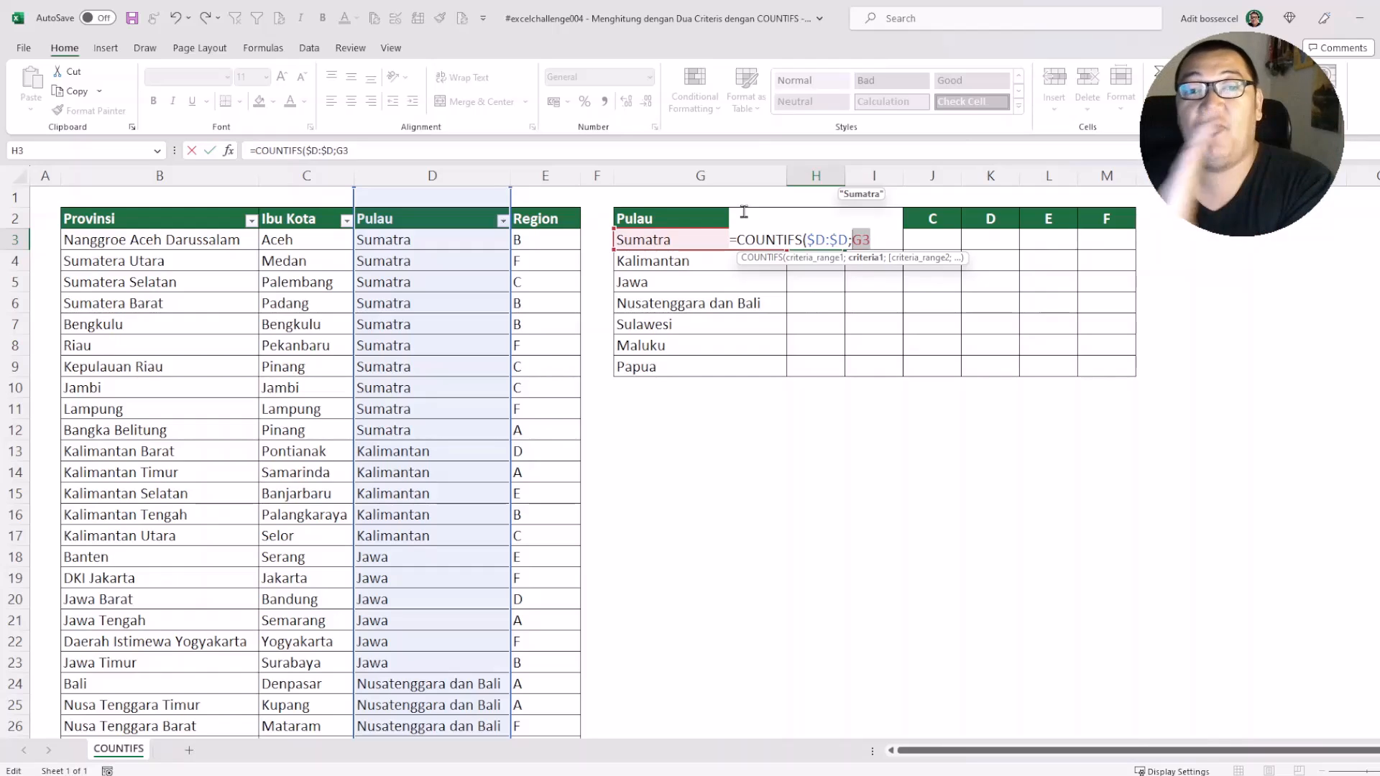
key("F4")
key("F4")
key("F4")
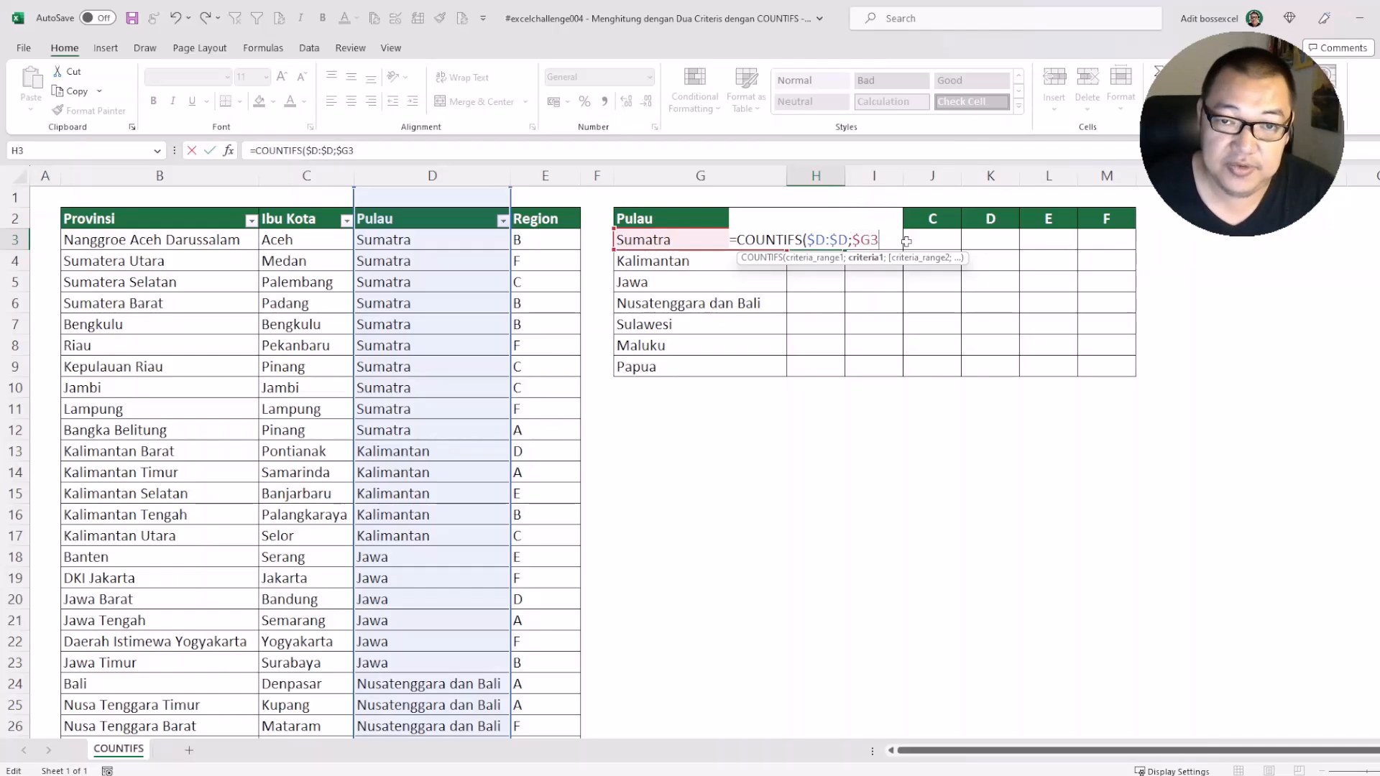
Step: Add the Region column $E:$E as the second criteria range and header cell H2 as its criterion
type(";")
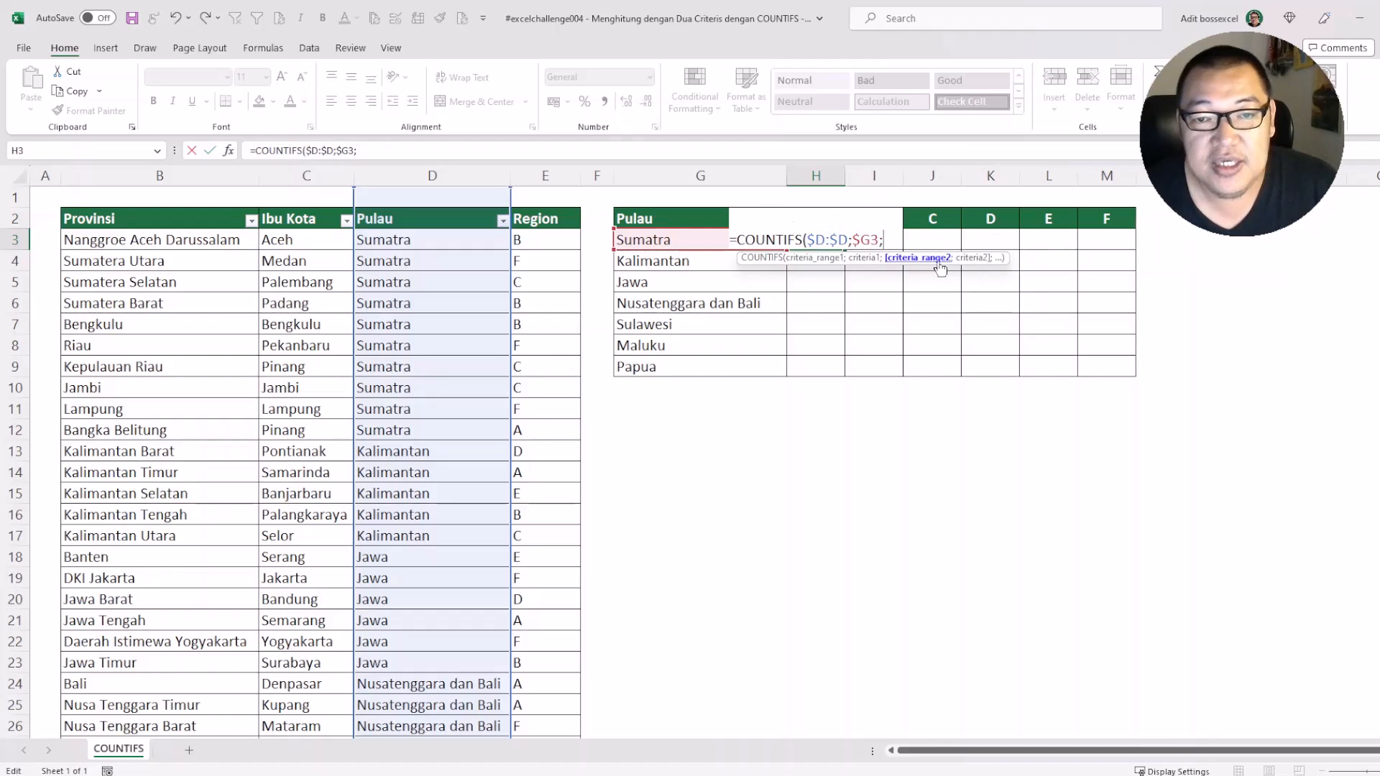
left_click(569, 169)
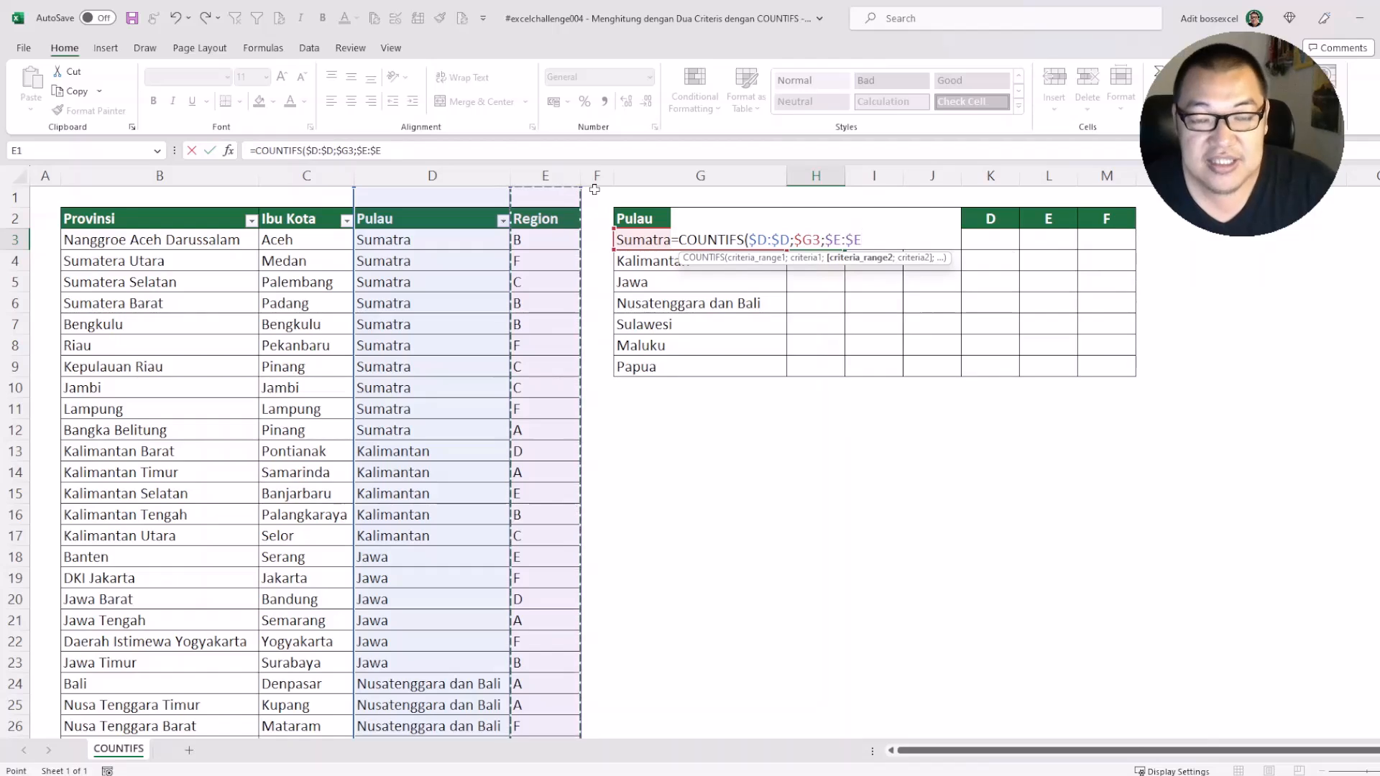
type(";")
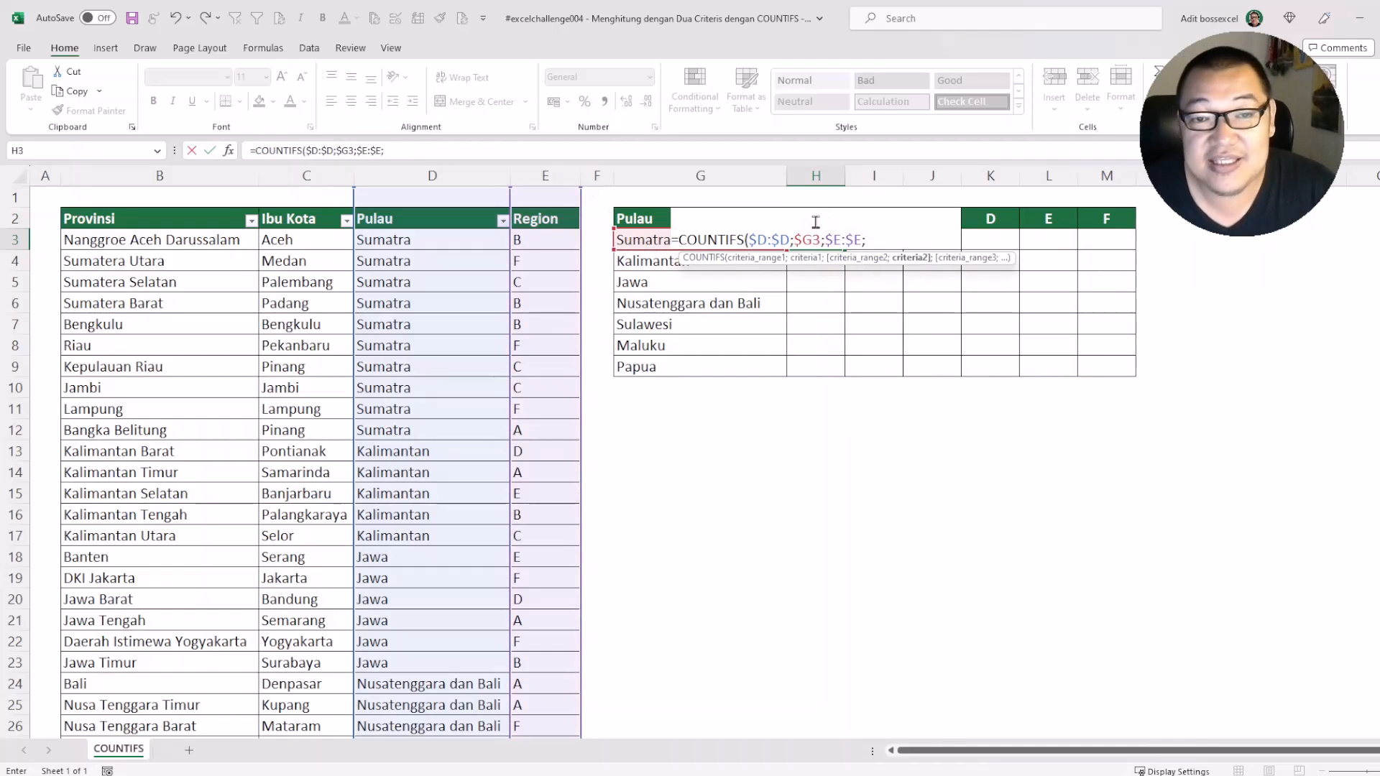
left_click(820, 195)
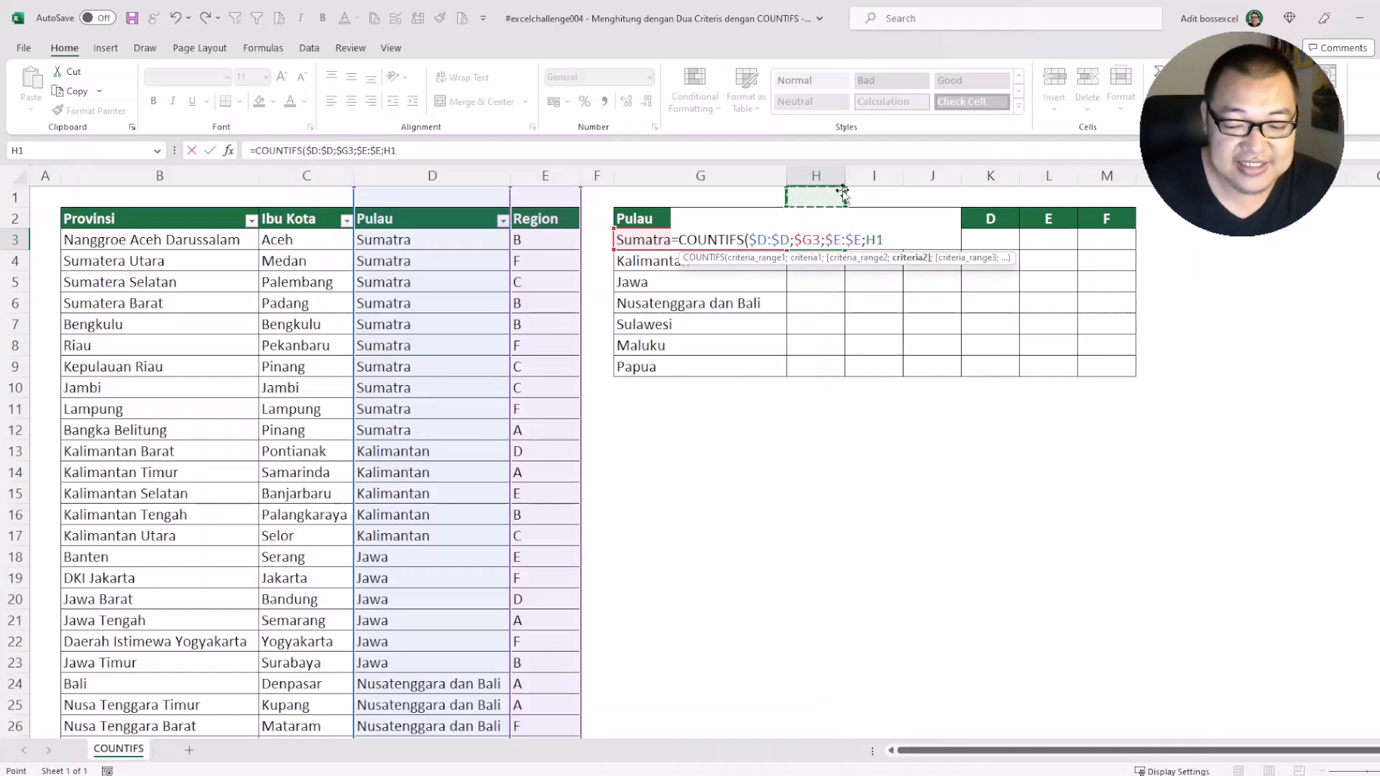
key("Down")
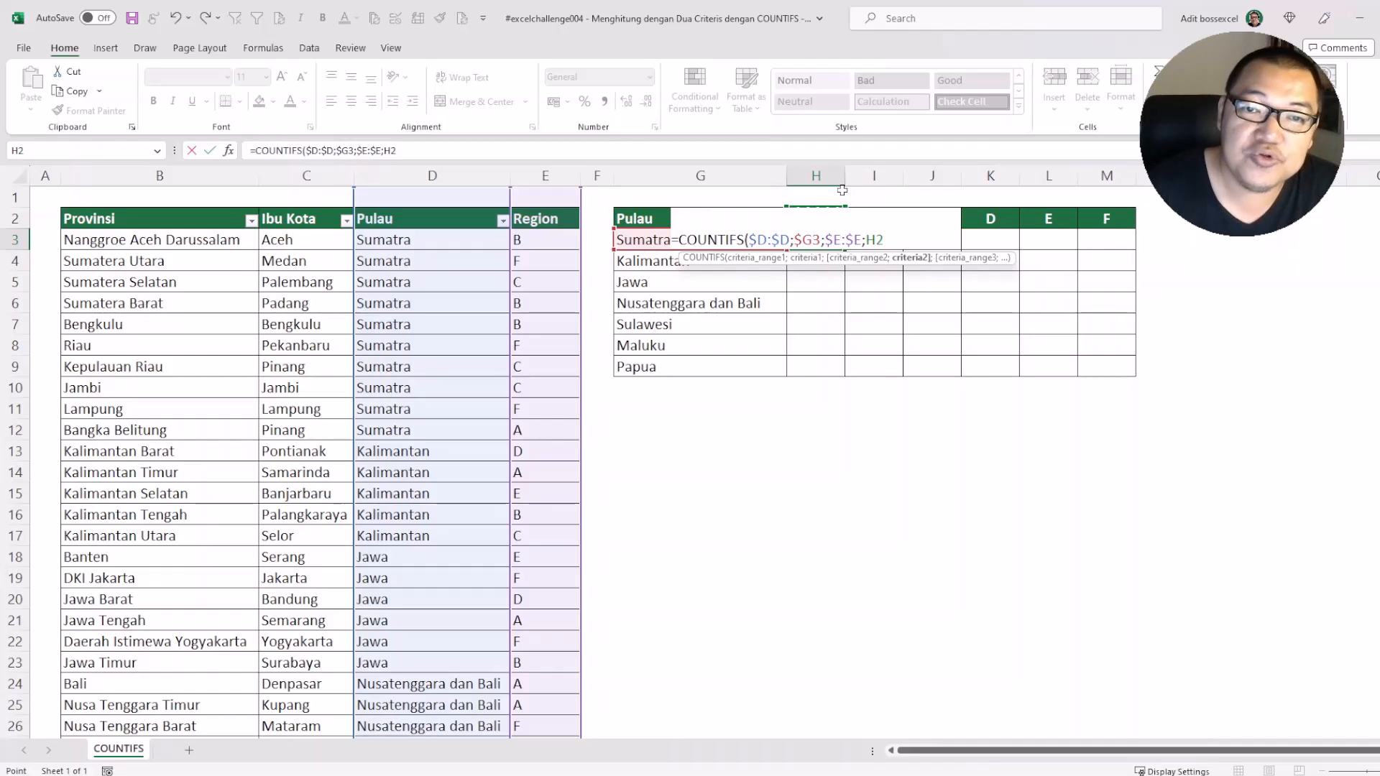
Step: Lock the row of the second criterion as H$2 and fill the entered COUNTIFS formula across H3:M9
key("F4")
key("F4")
double_click(885, 240)
left_click(912, 237)
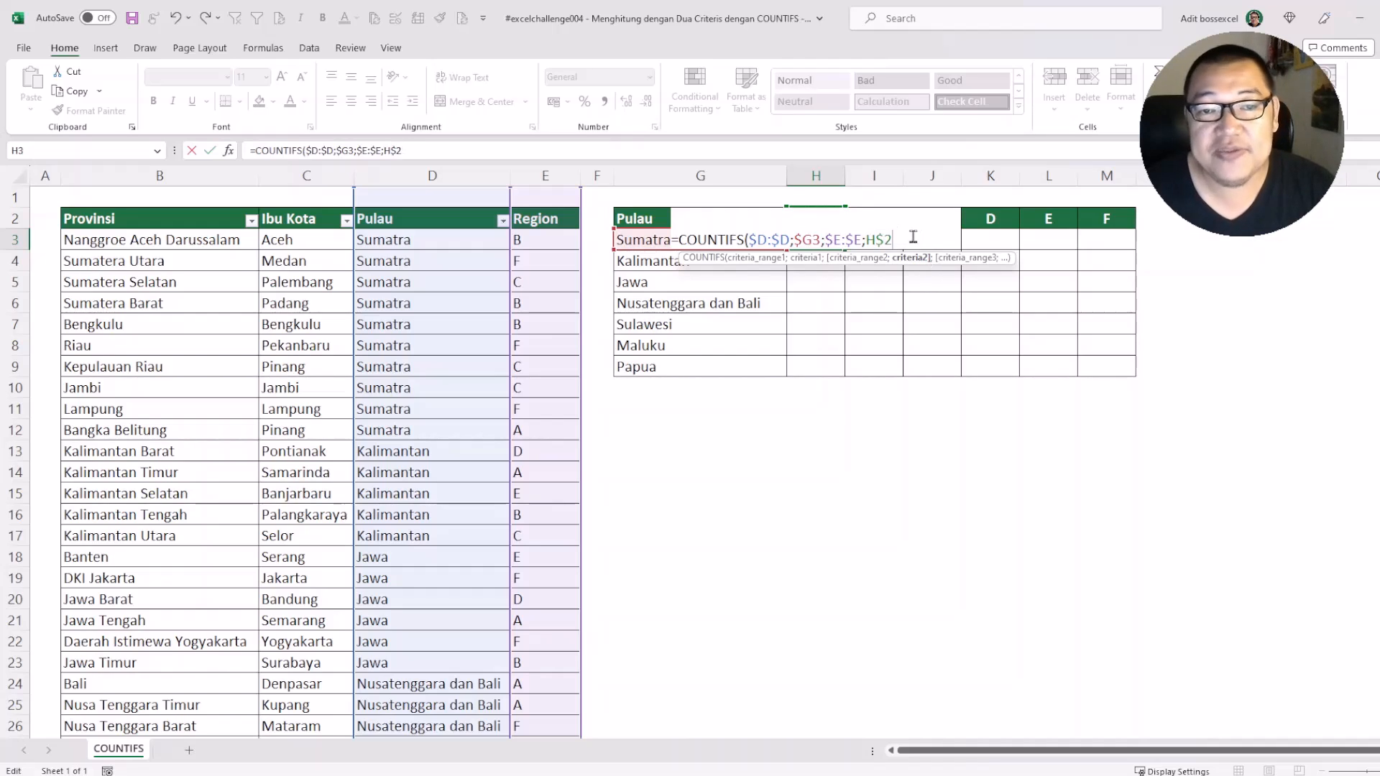
key("ctrl+Return")
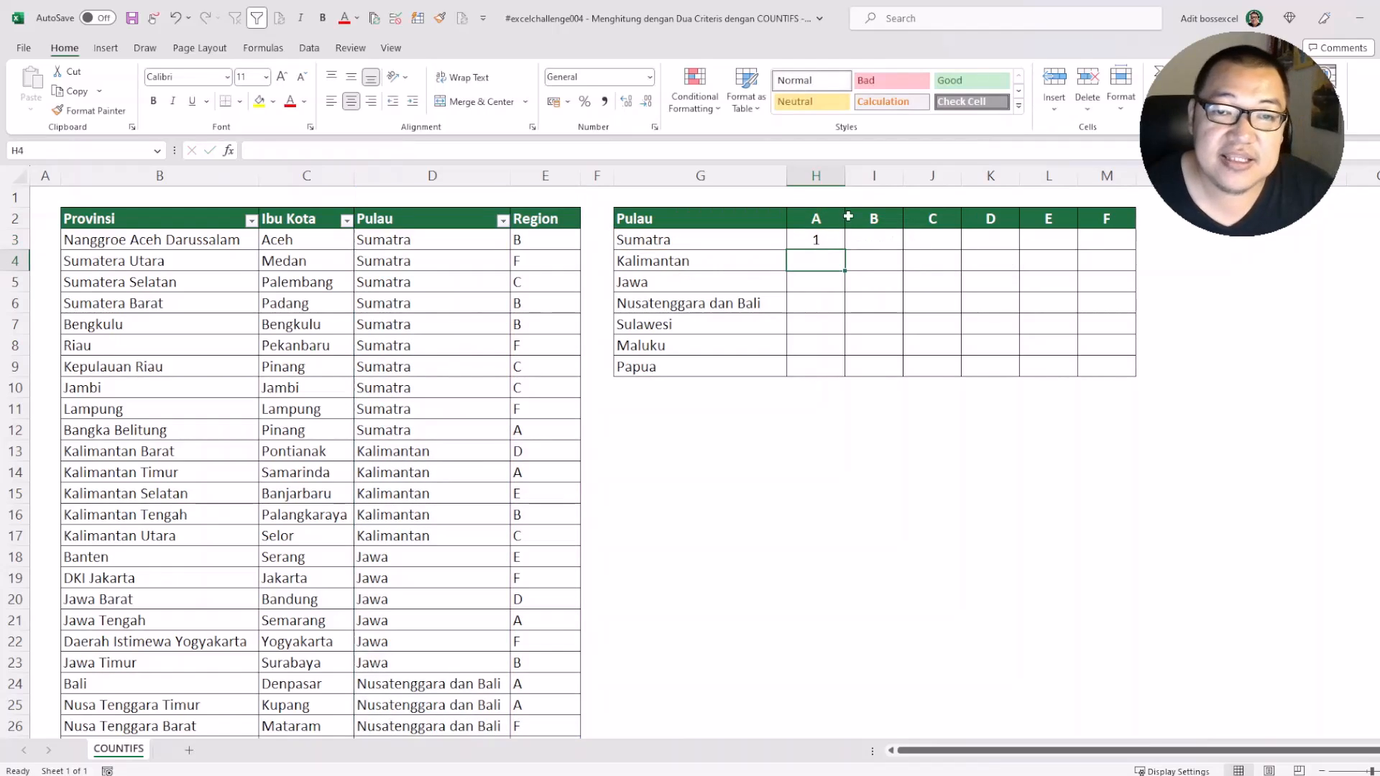
left_click_drag(845, 251, 1134, 257)
double_click(1135, 251)
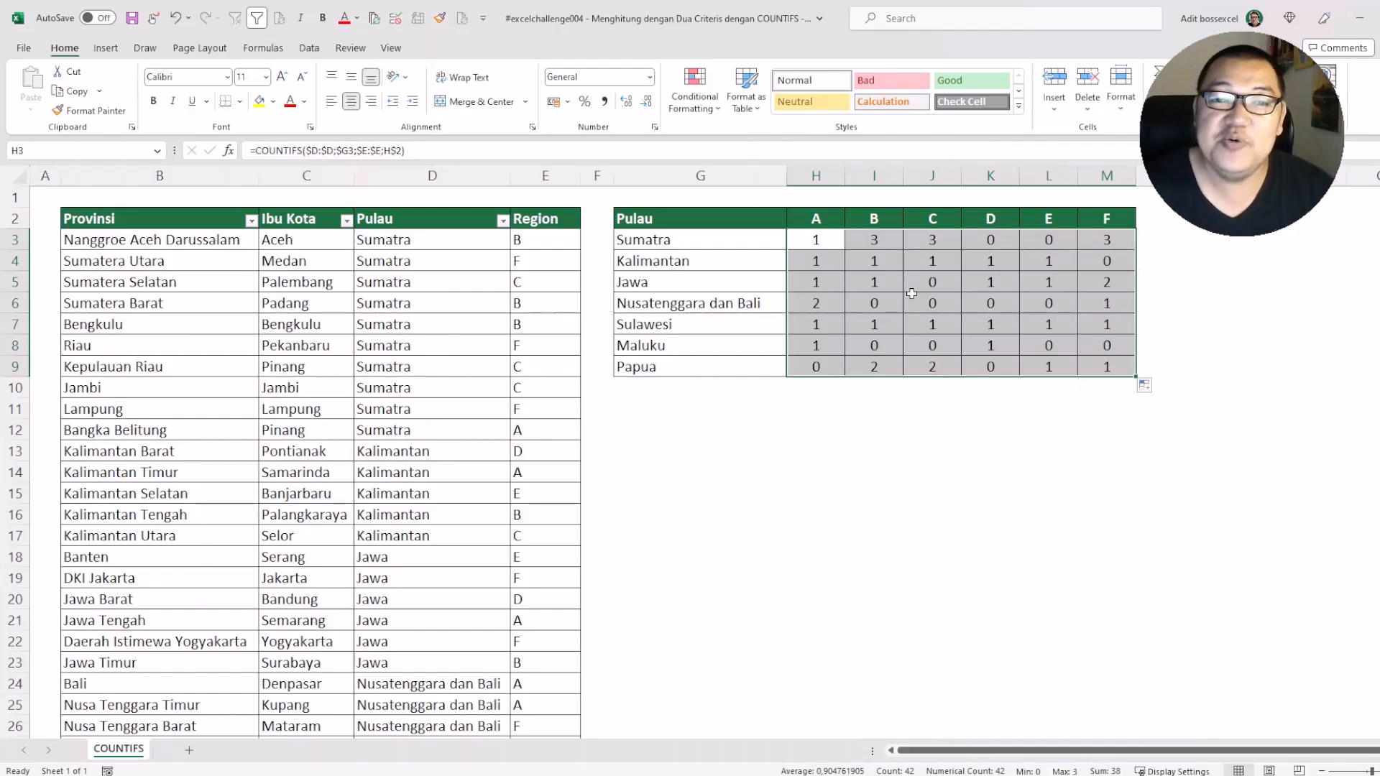
Step: Compare Sumatra's counts for regions A and B with the matching rows in the province list
left_click(725, 240)
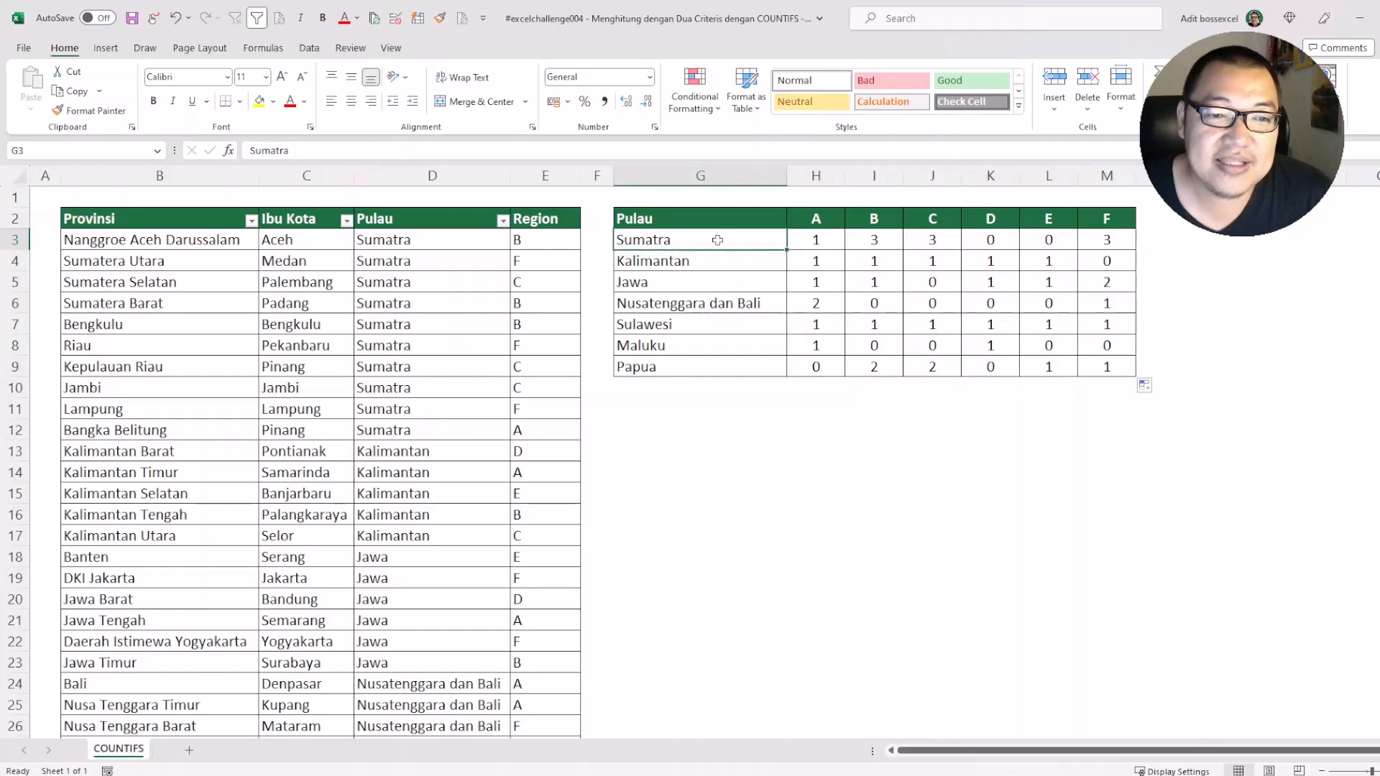
left_click_drag(544, 437, 439, 428)
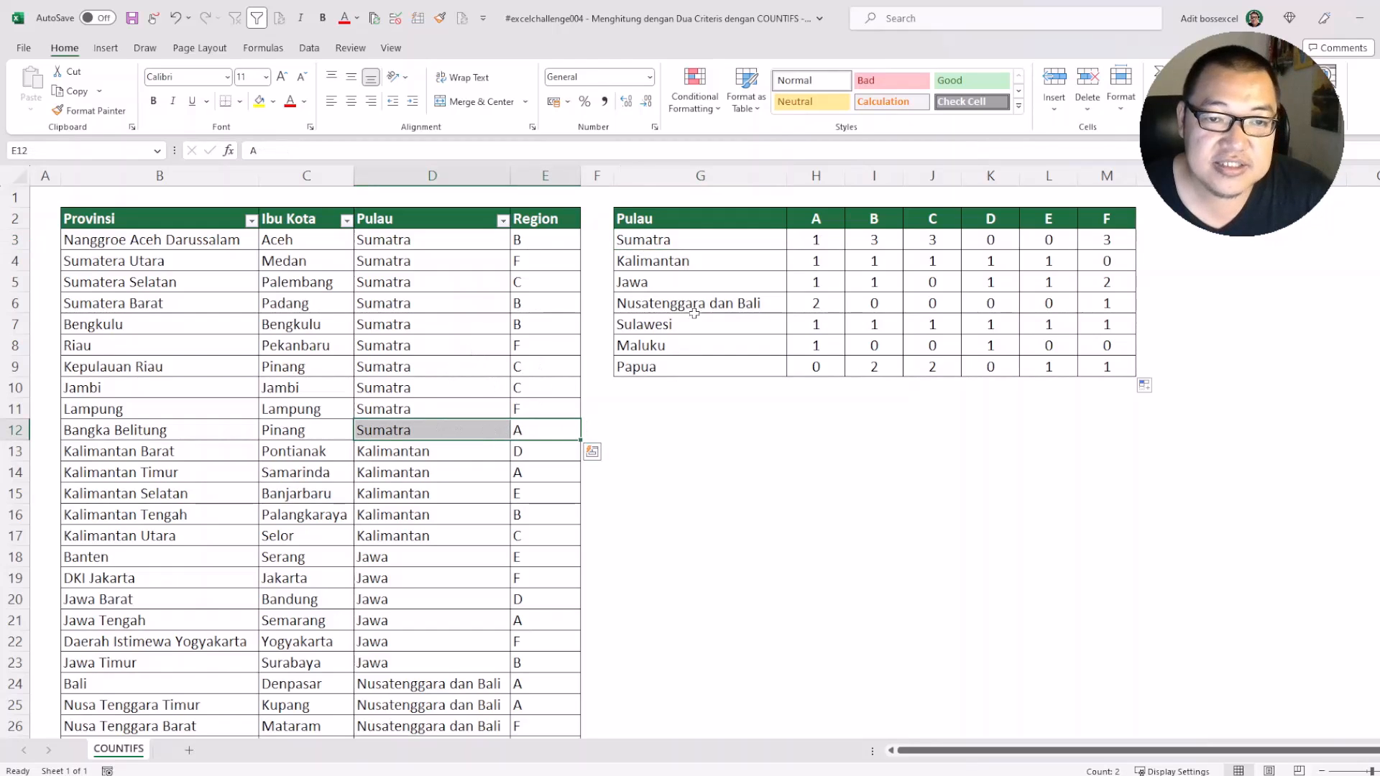
left_click(872, 235)
left_click_drag(546, 244, 409, 244)
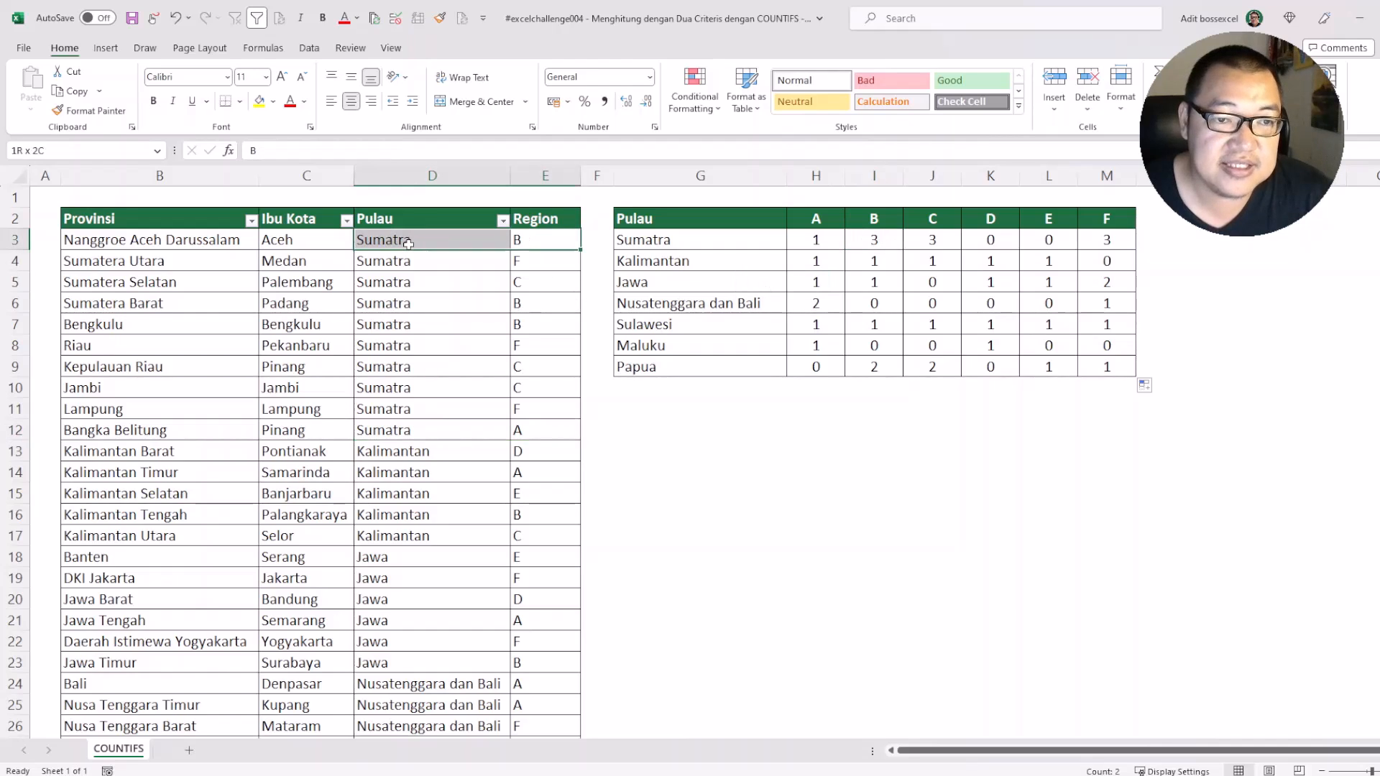
left_click_drag(537, 303, 497, 325)
left_click(779, 455)
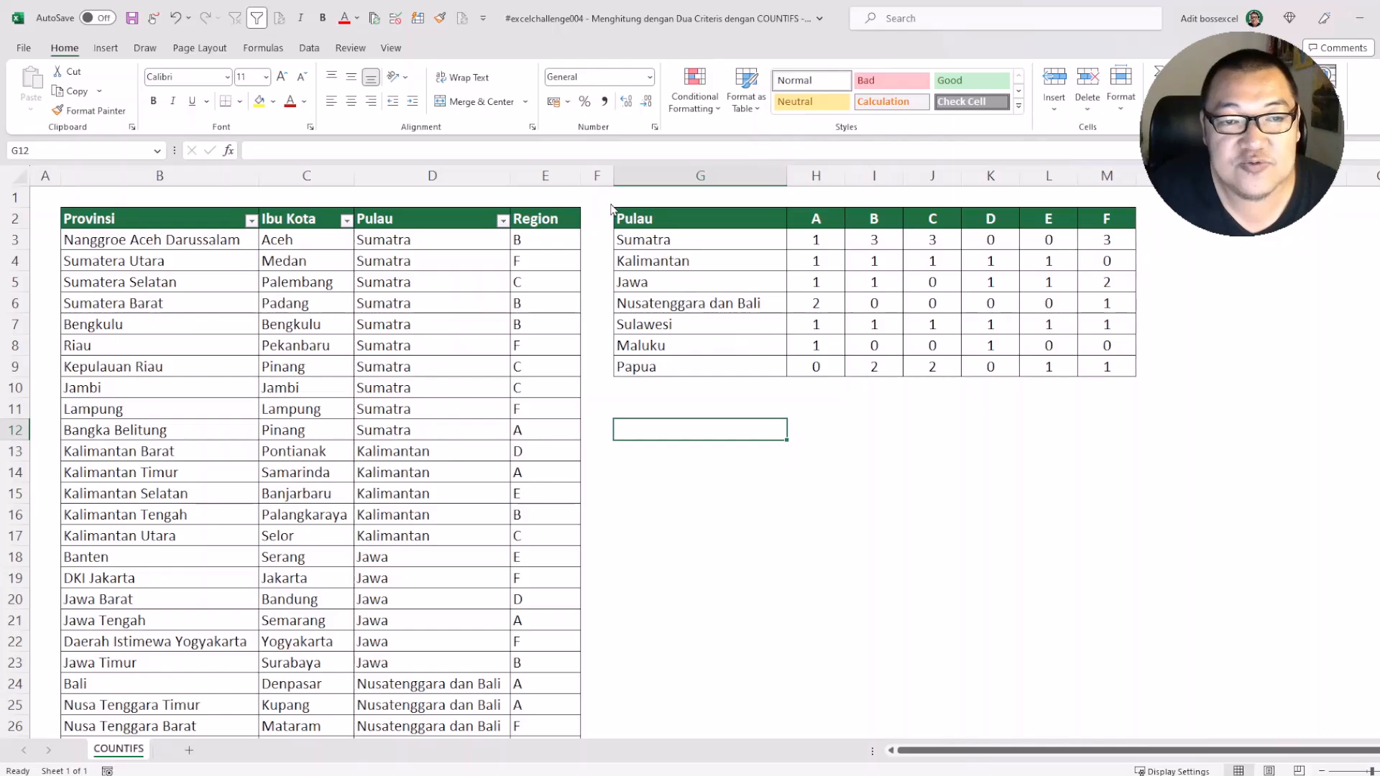
key("ctrl+2")
mouse_move(608, 206)
left_mouse_down()
mouse_move(609, 236)
mouse_move(722, 234)
left_mouse_up()
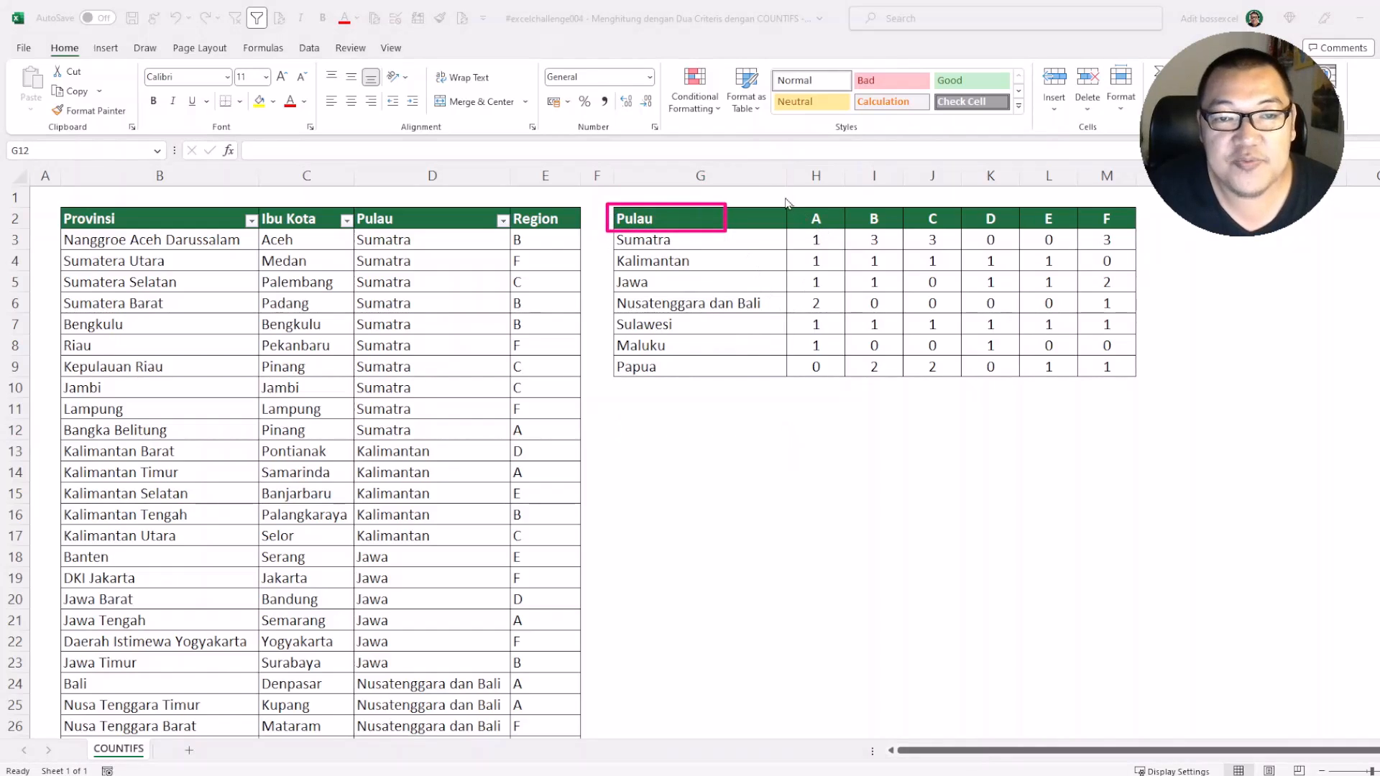
mouse_move(779, 198)
left_mouse_down()
mouse_move(824, 246)
mouse_move(1141, 235)
left_mouse_up()
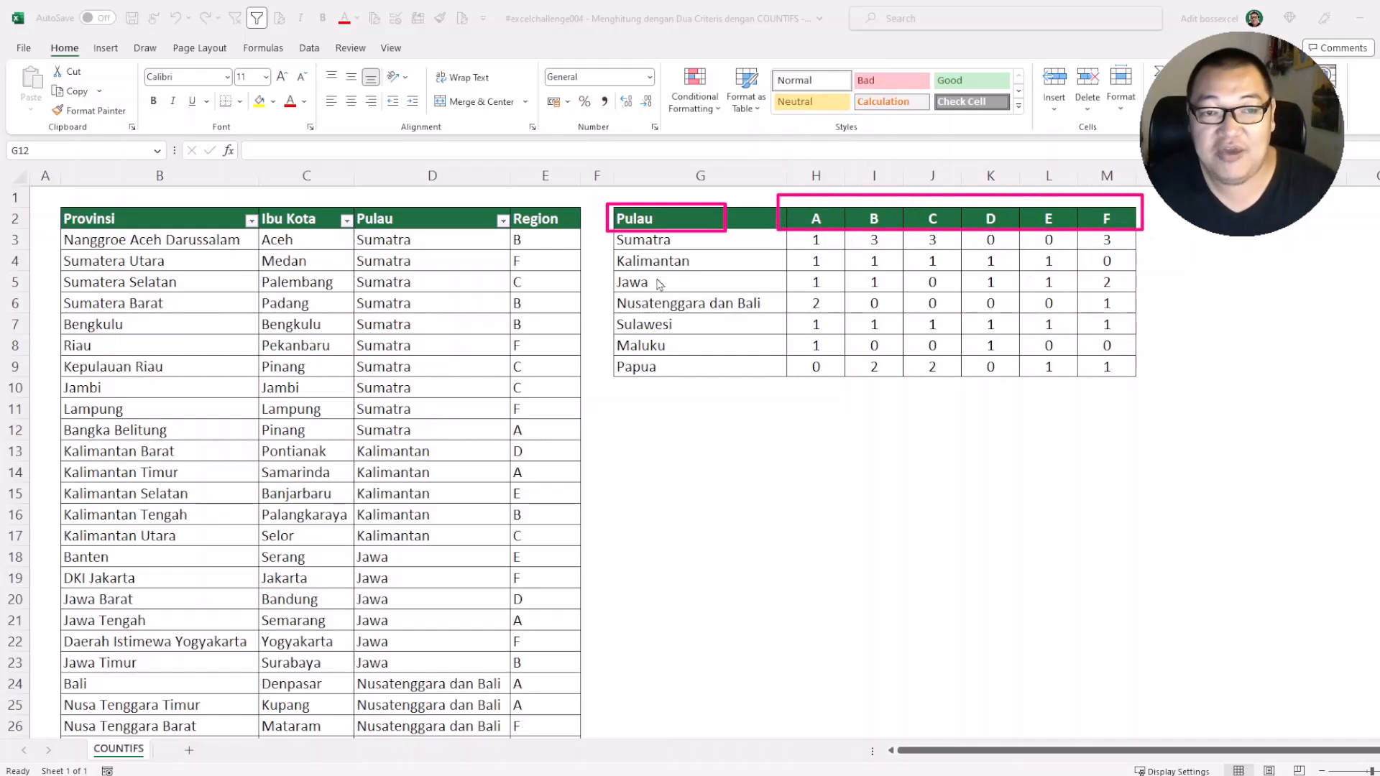
mouse_move(611, 390)
left_mouse_down()
mouse_move(741, 231)
mouse_move(779, 232)
left_mouse_up()
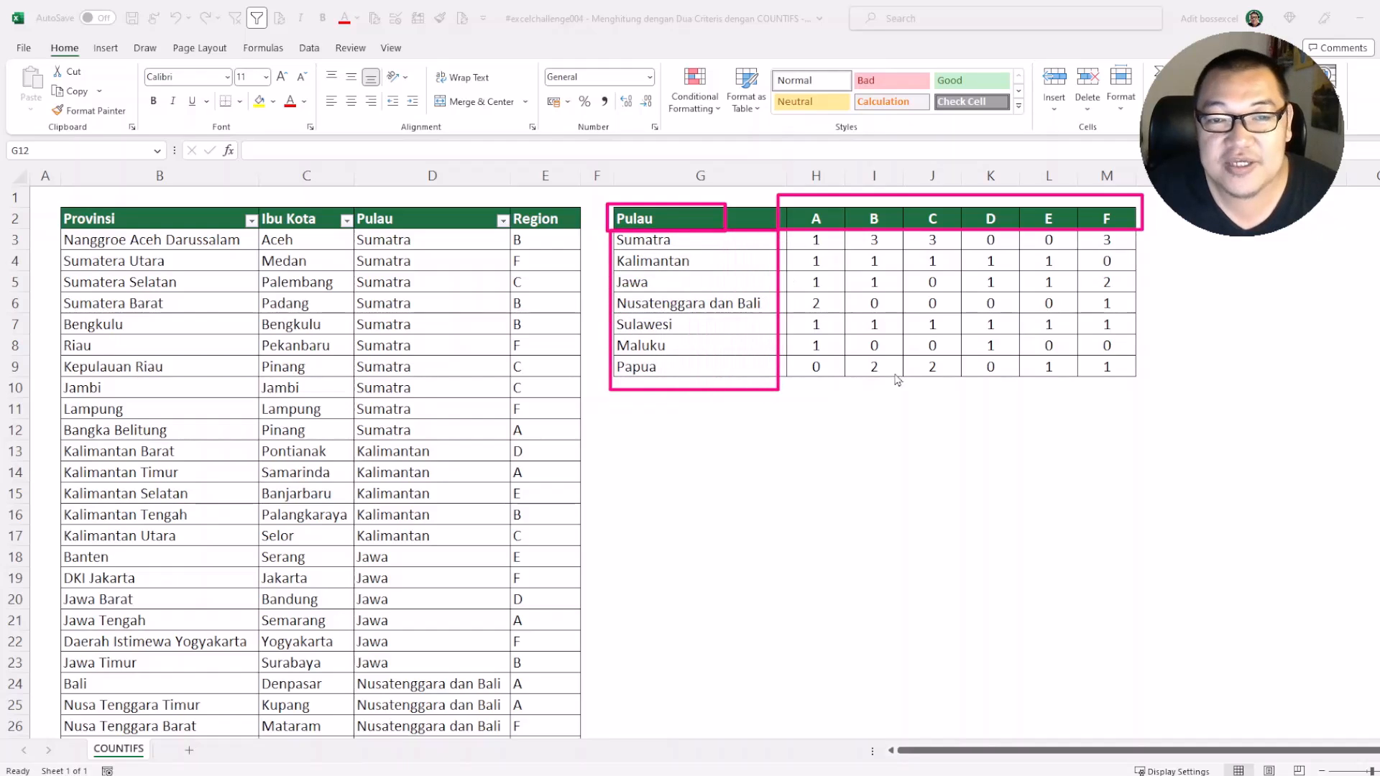
mouse_move(1147, 380)
left_mouse_down()
mouse_move(942, 325)
mouse_move(786, 240)
left_mouse_up()
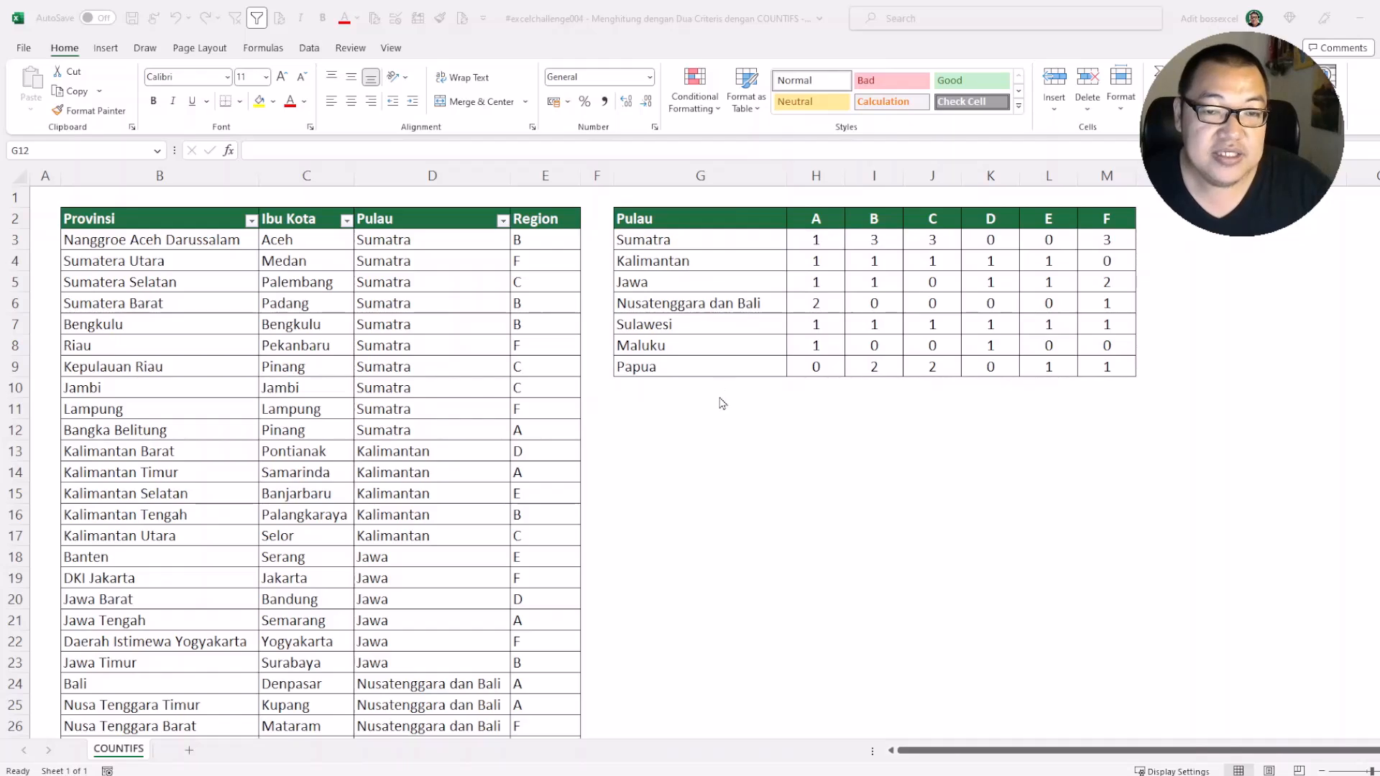
Step: Select the empty cell G12 and expand the formula bar to several lines
left_click(676, 430)
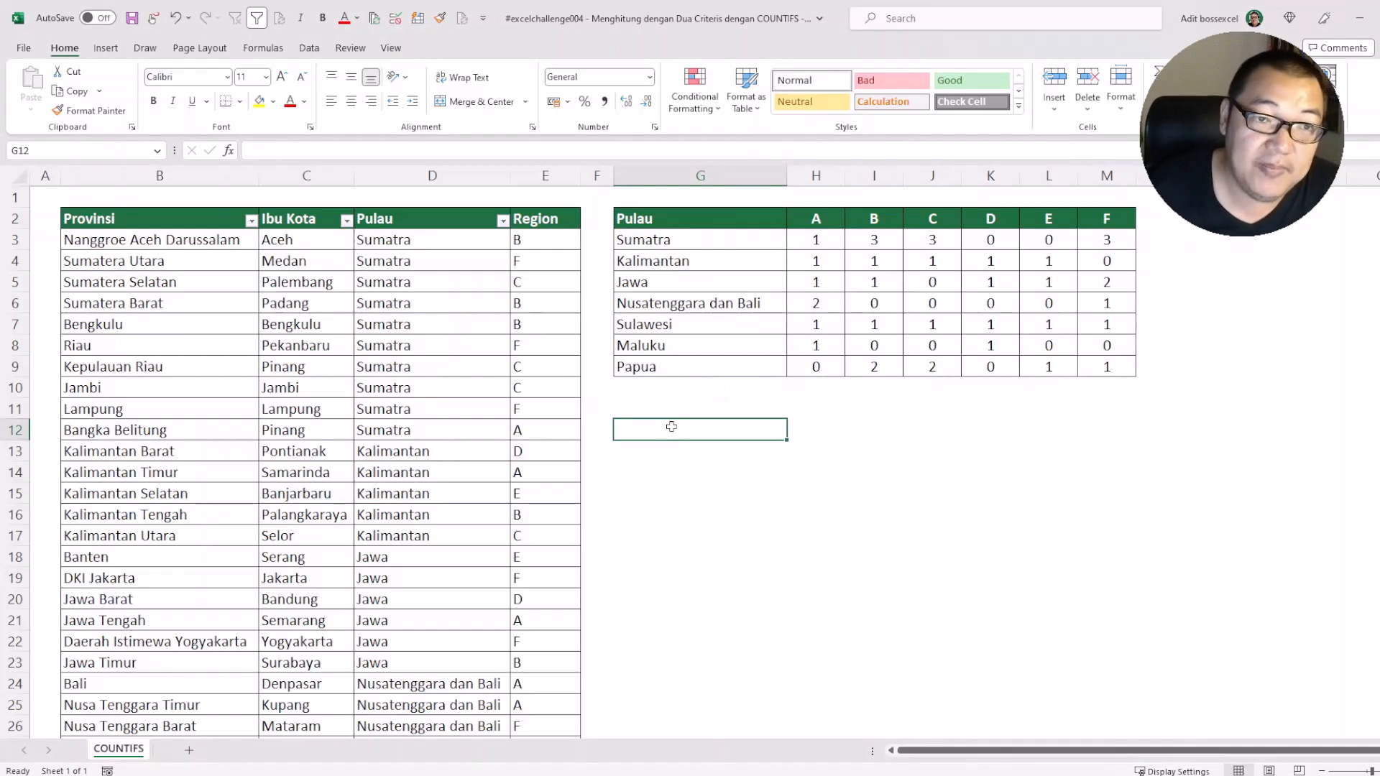
key("ctrl+shift+u")
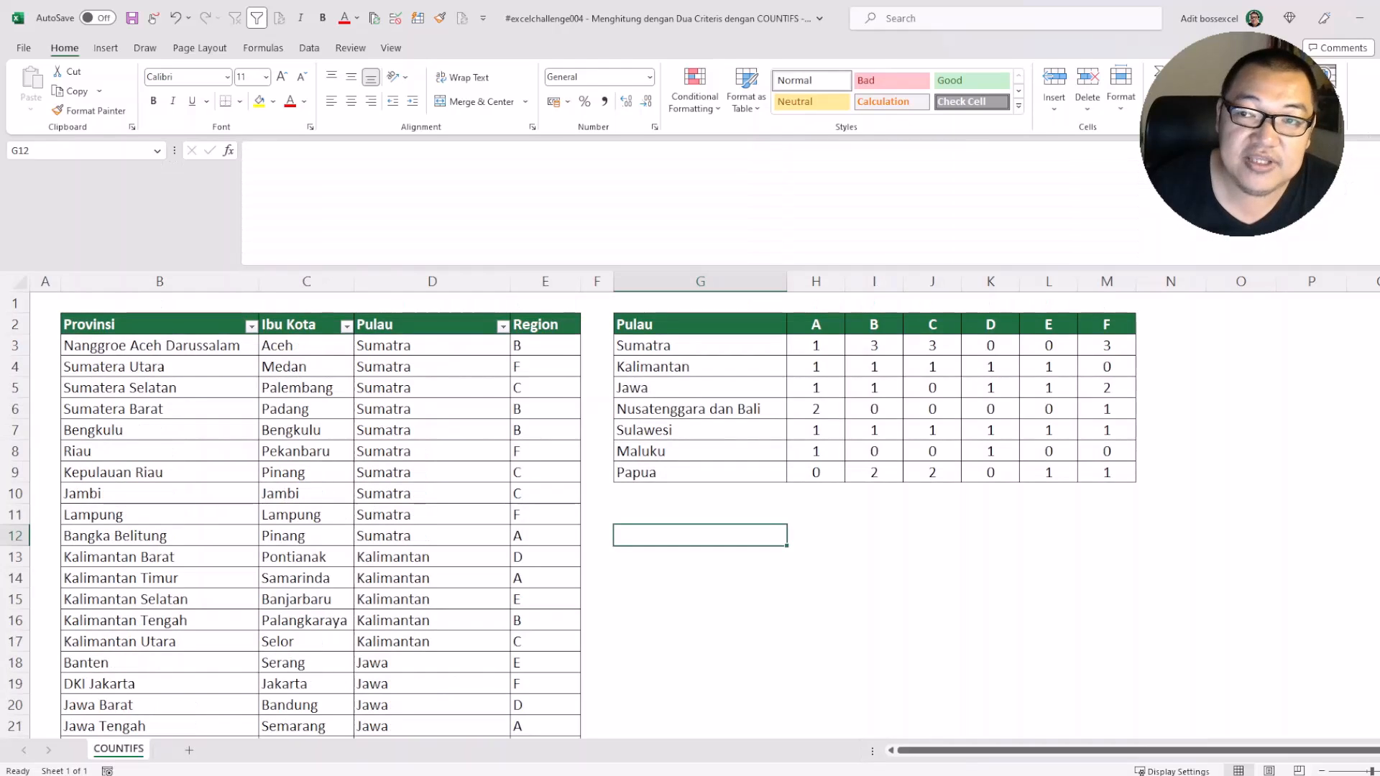
key("ctrl+shift+u")
key("ctrl+shift+u")
key("ctrl+shift+u")
key("ctrl+shift+u")
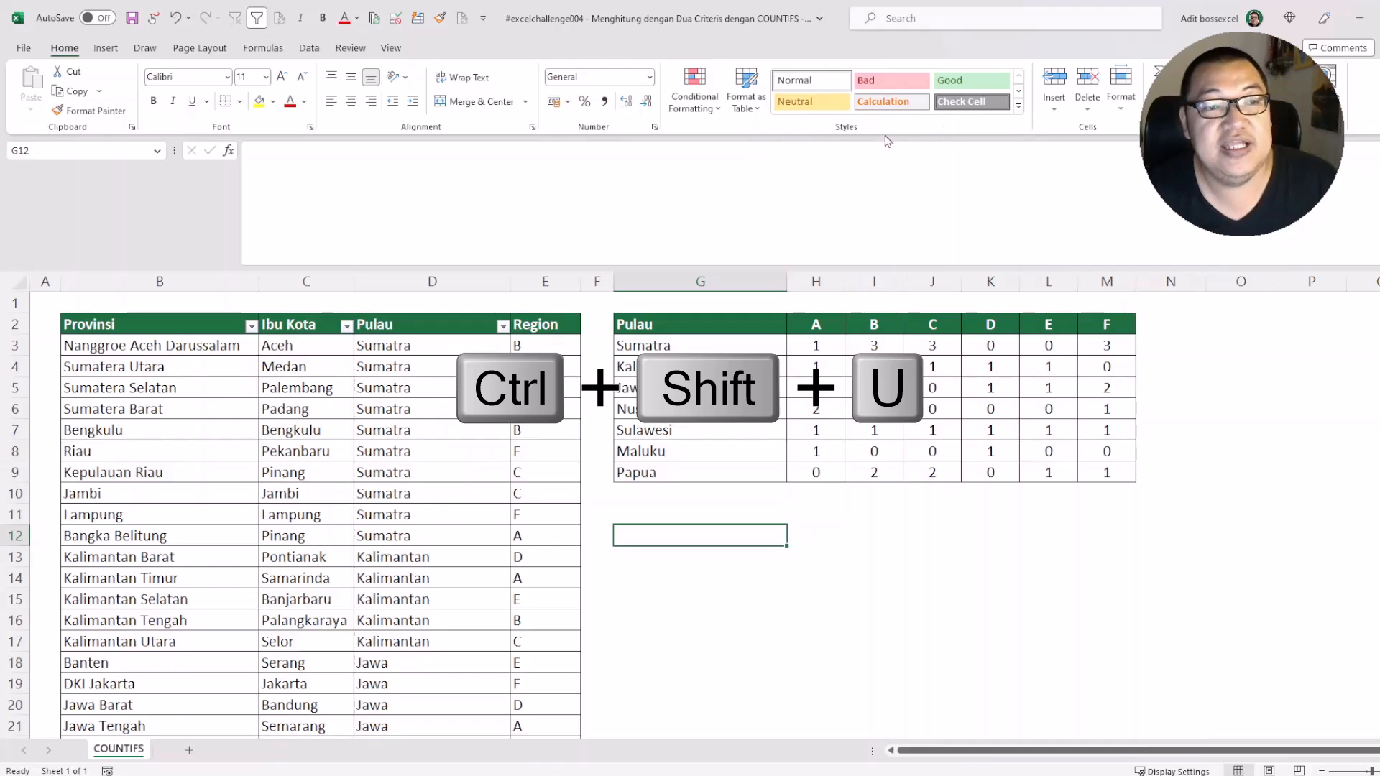
Step: Start a multi-line LET formula in G12 and define its first name judul as "Pulau"
left_click(621, 175)
type("=let")
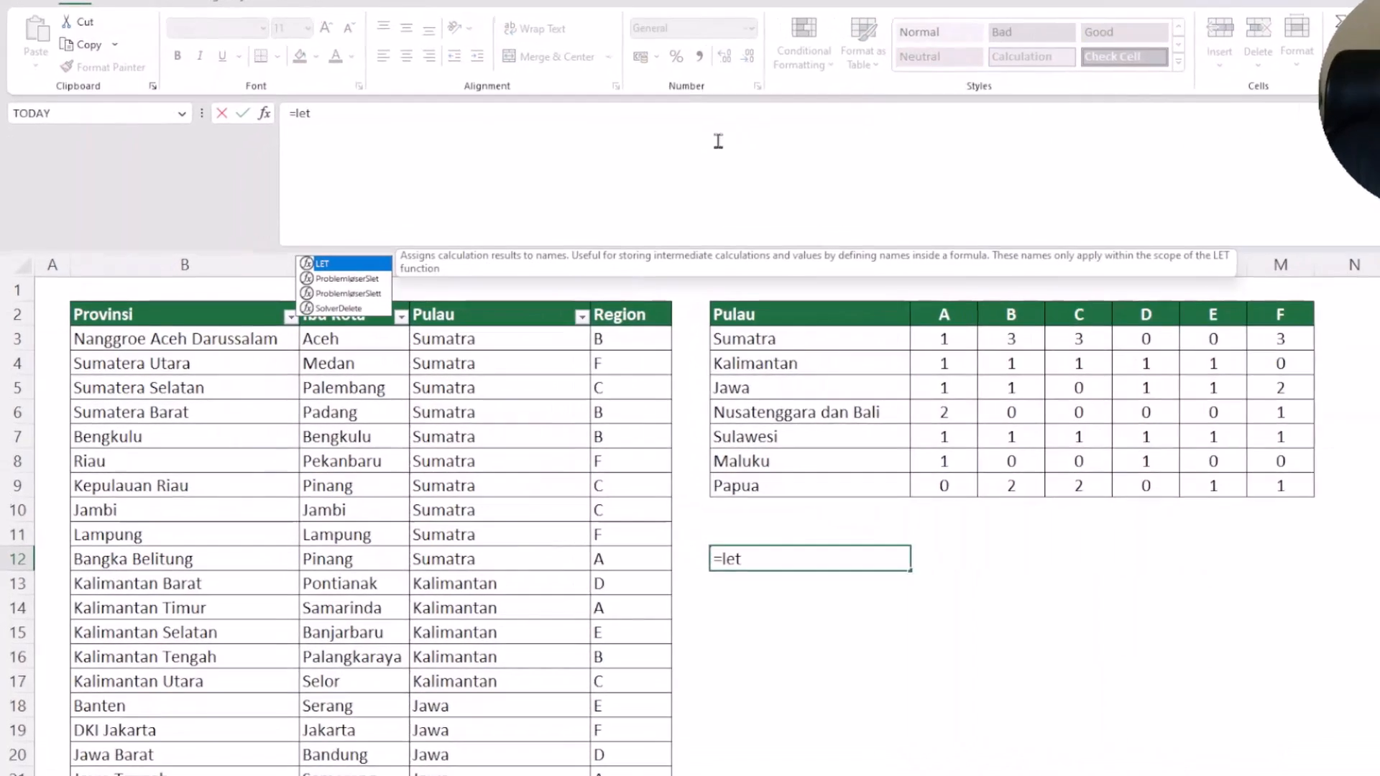
key("Tab")
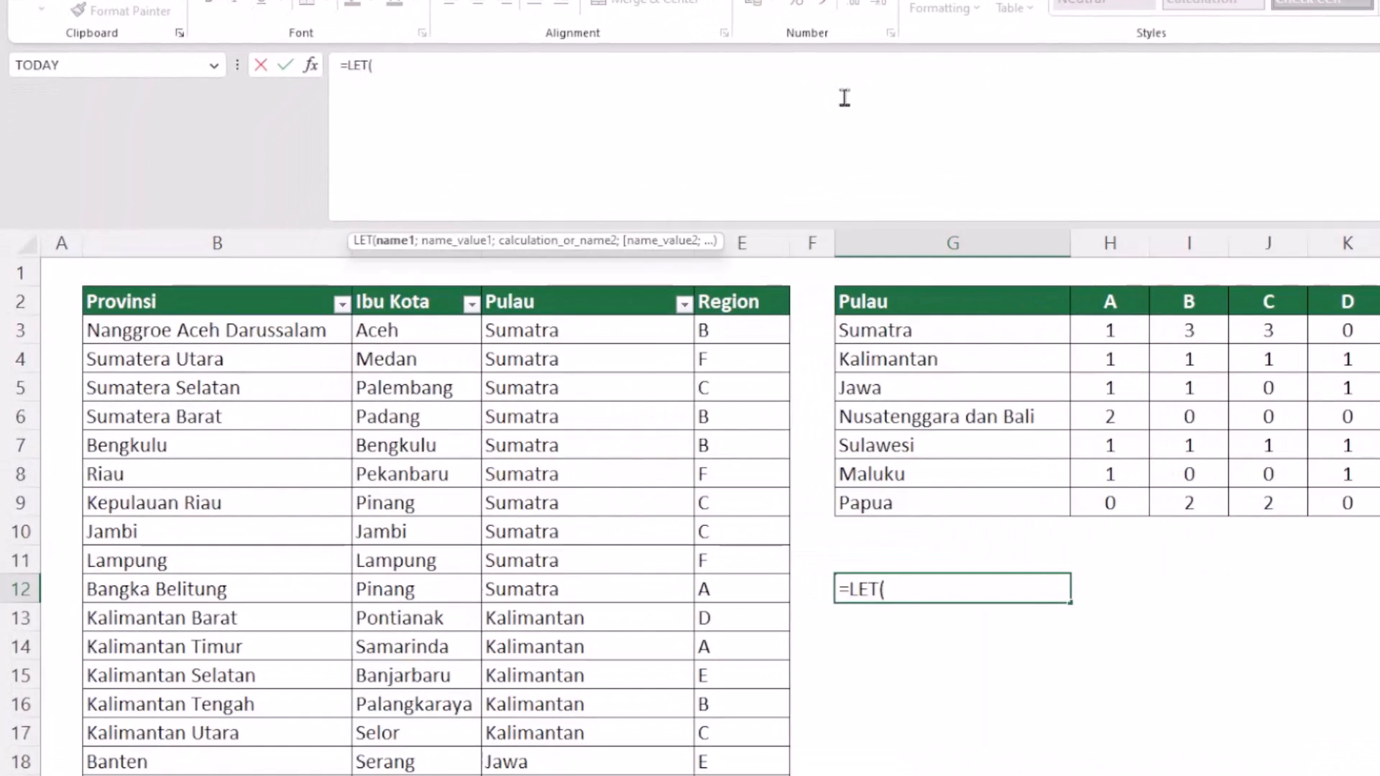
key("alt+Return")
type("judul")
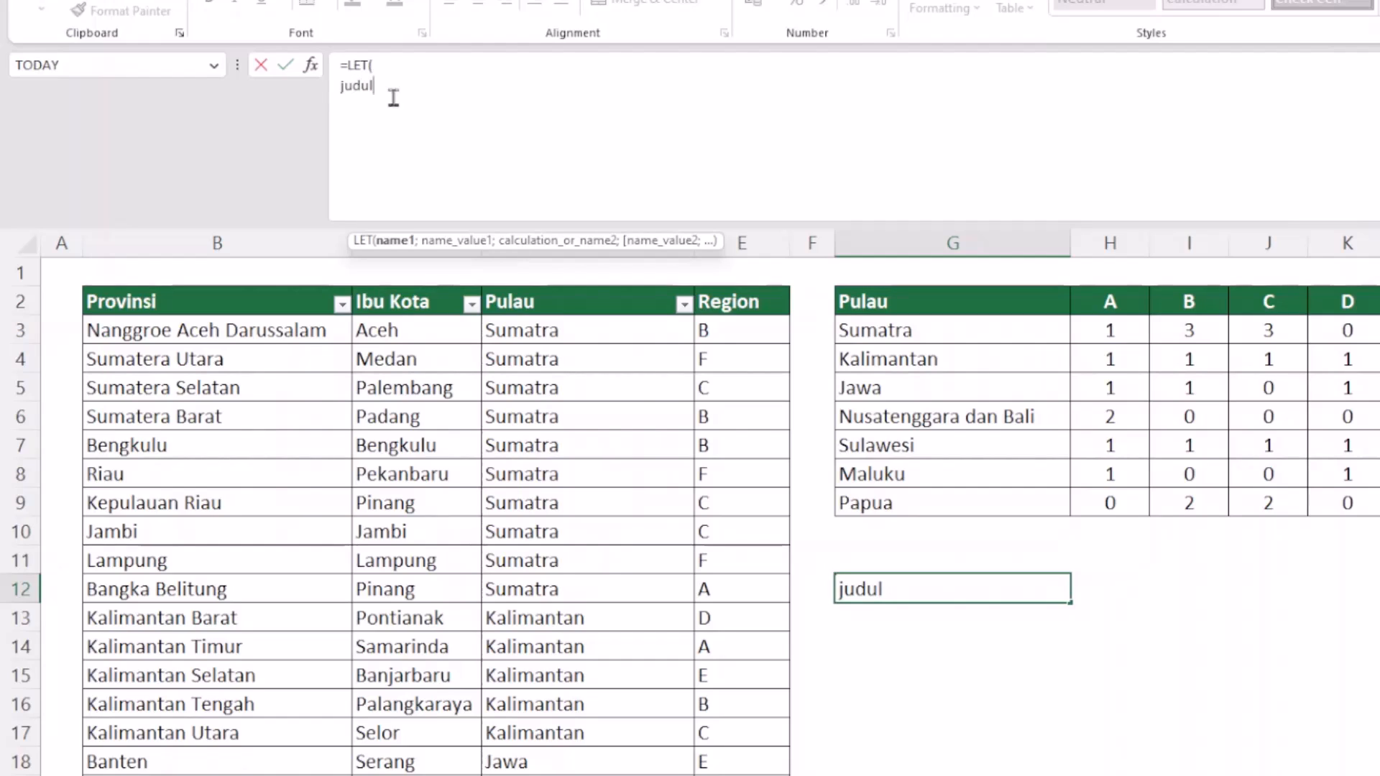
type(";")
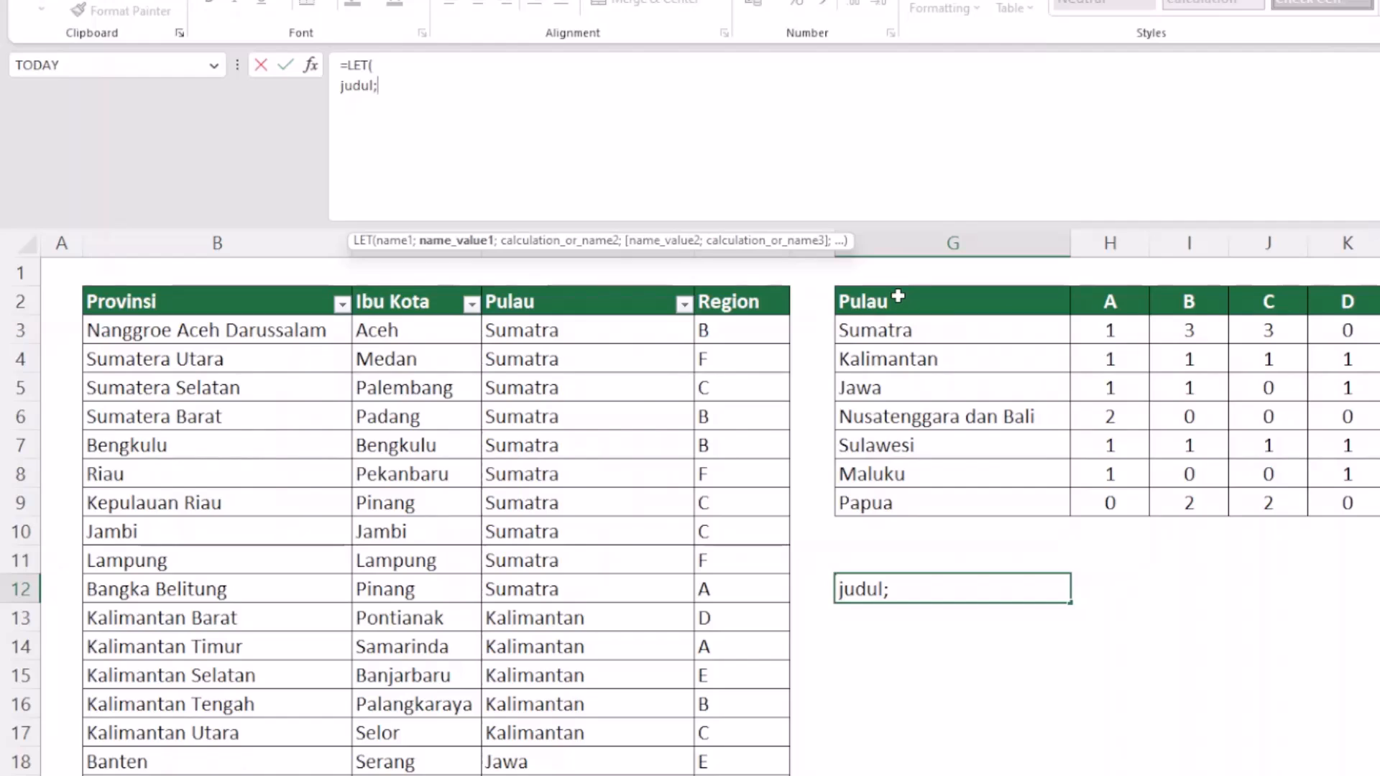
type("\"Pulau\";")
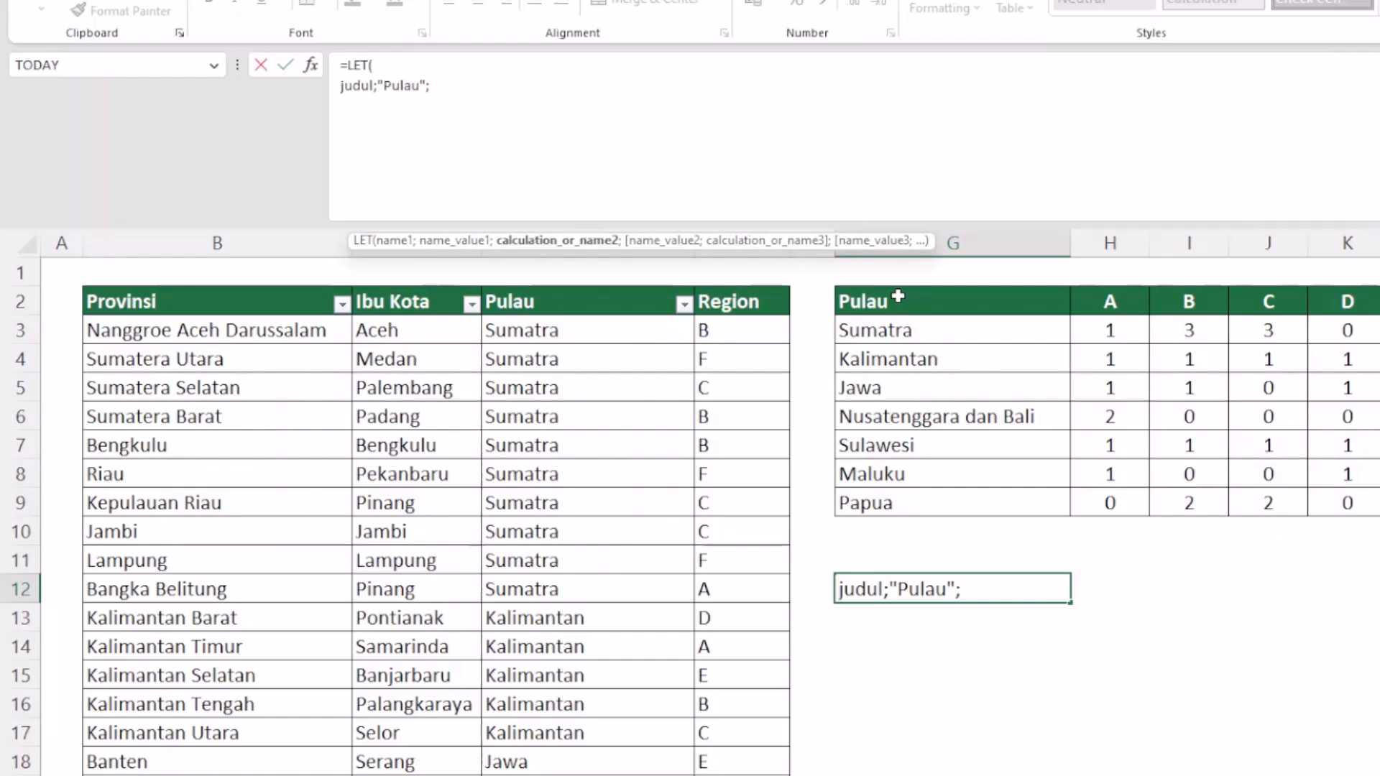
key("alt+Return")
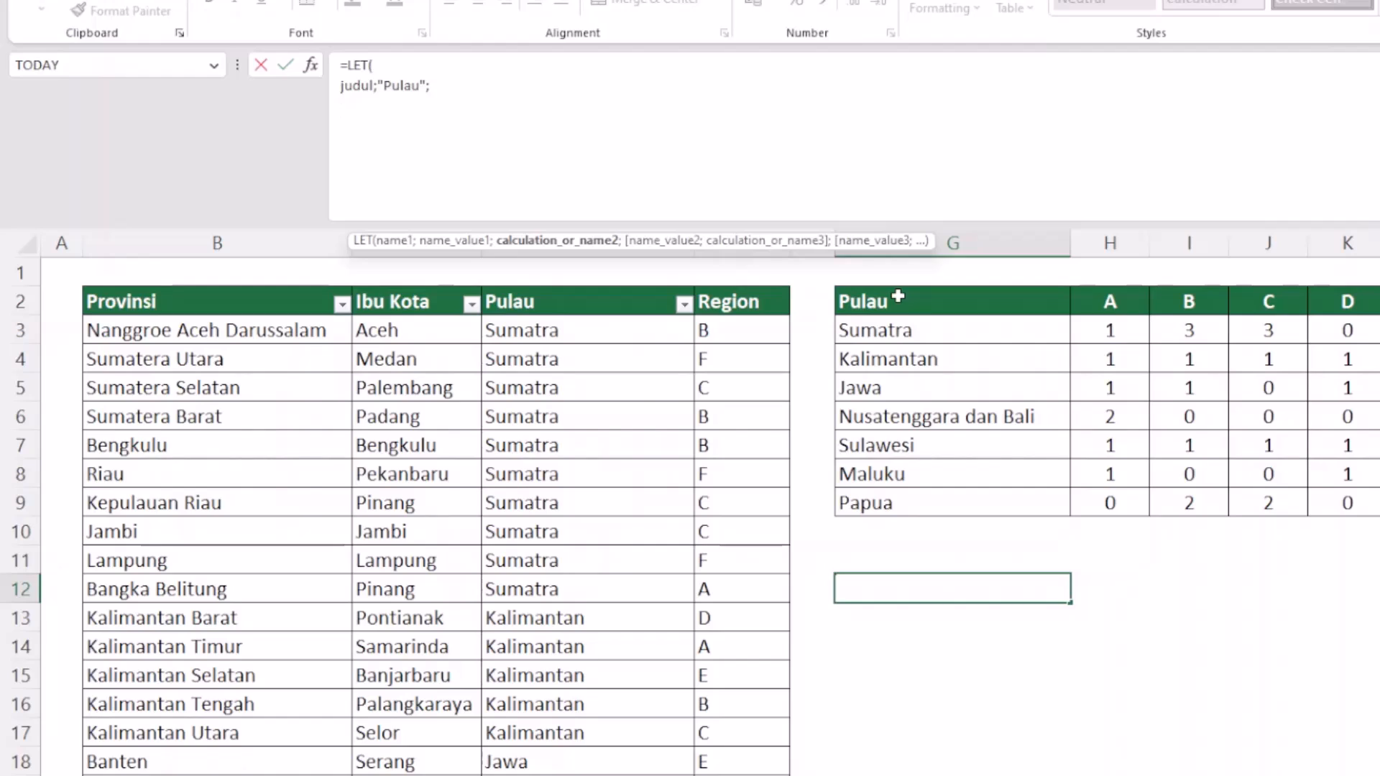
Step: Return judul as the LET formula's result, close the formula and enter it
type("judul)")
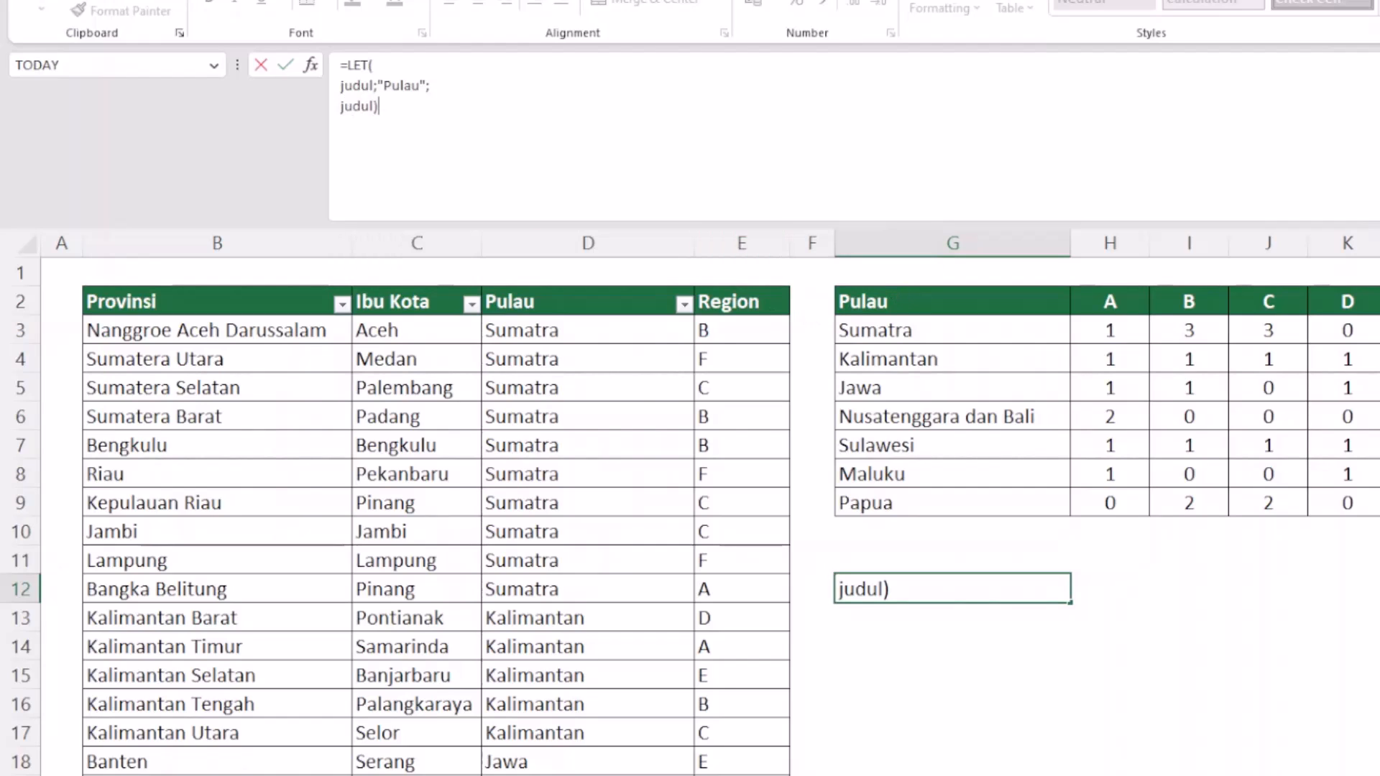
double_click(361, 88)
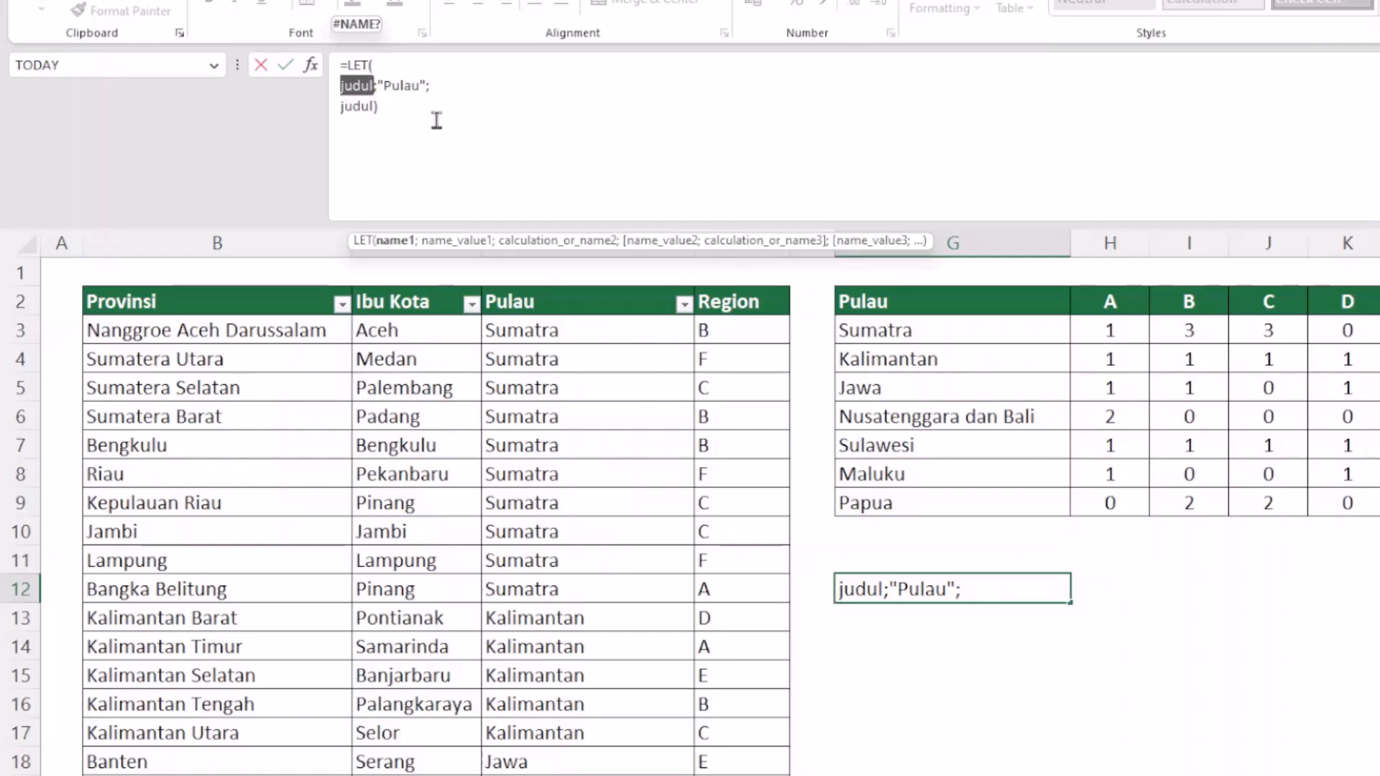
left_click(364, 105)
double_click(364, 105)
left_click(397, 103)
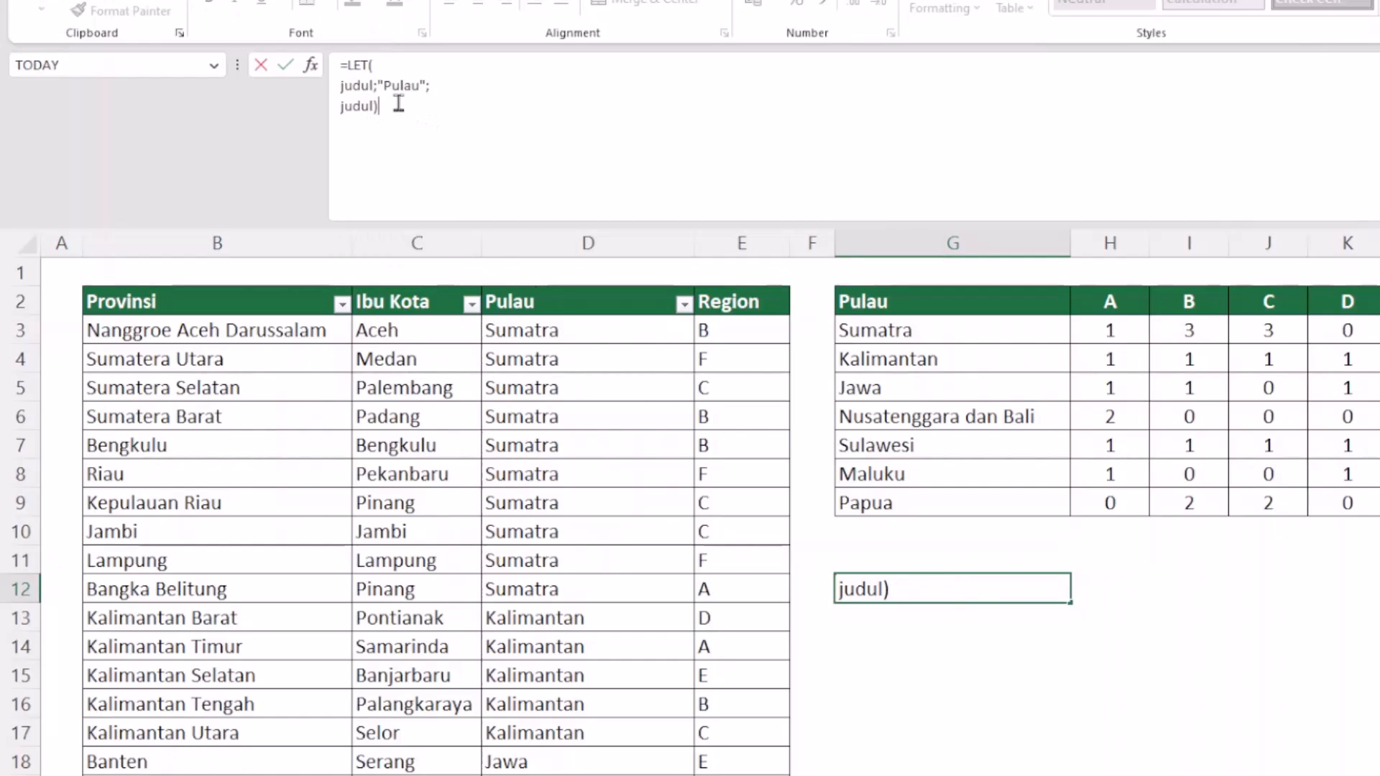
key("Return")
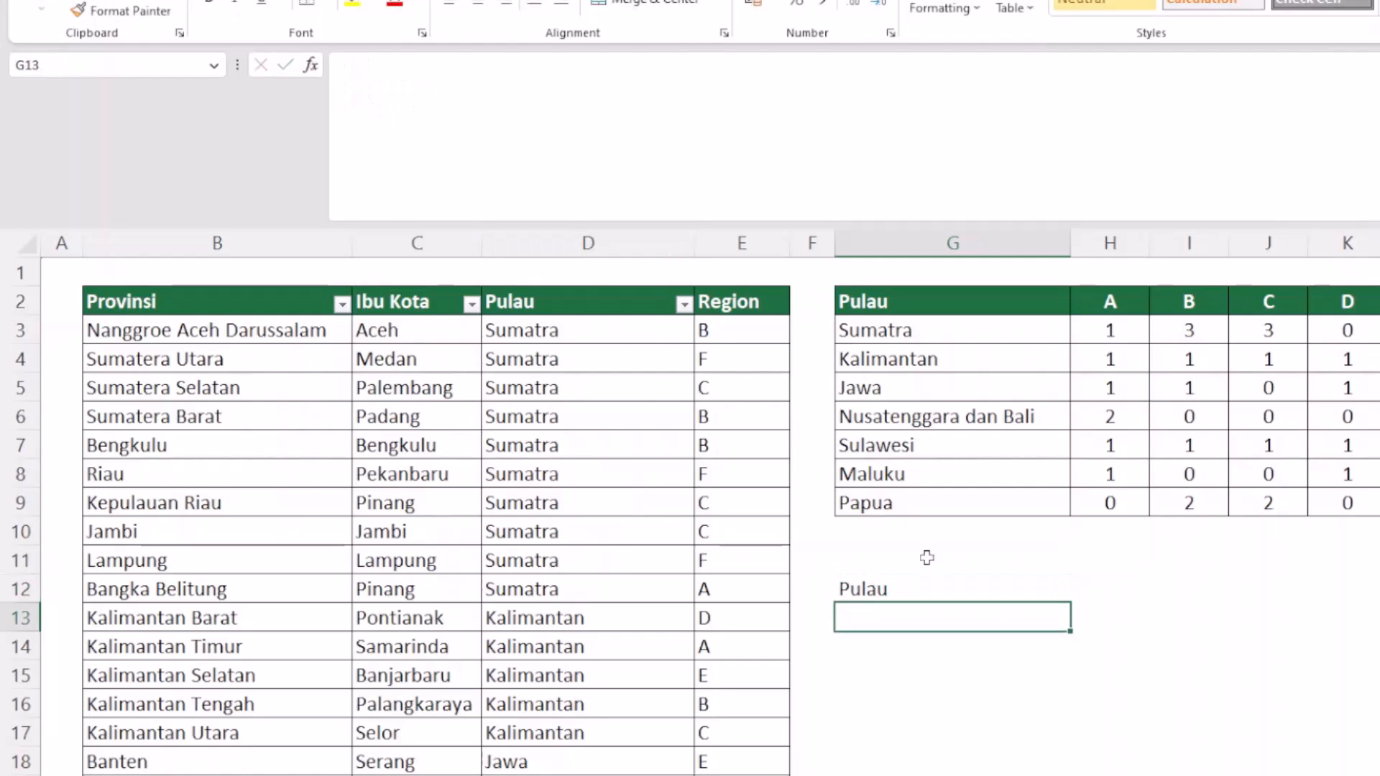
Step: Compare the result in G12 with header cell G2 and look over the region headers beside it
left_click(949, 587)
left_click(958, 310)
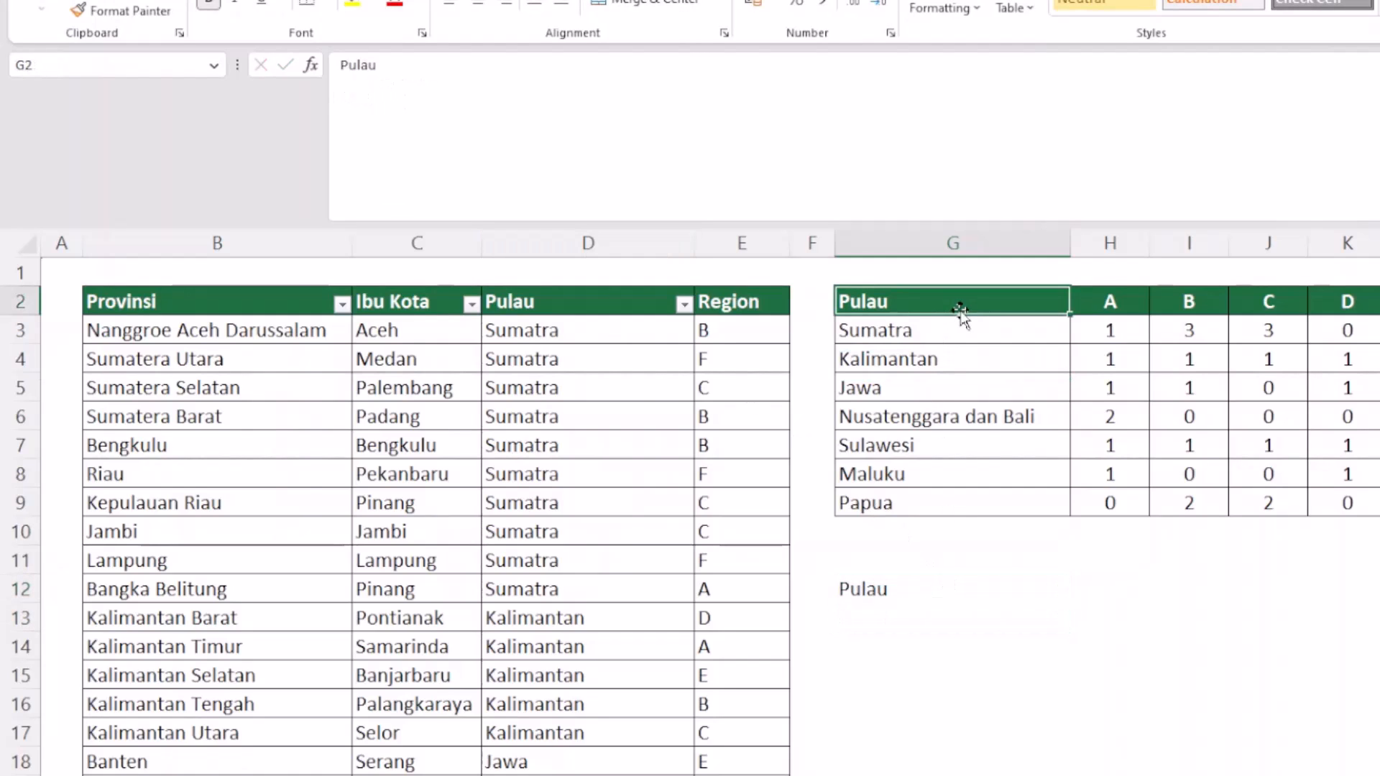
left_click(947, 586)
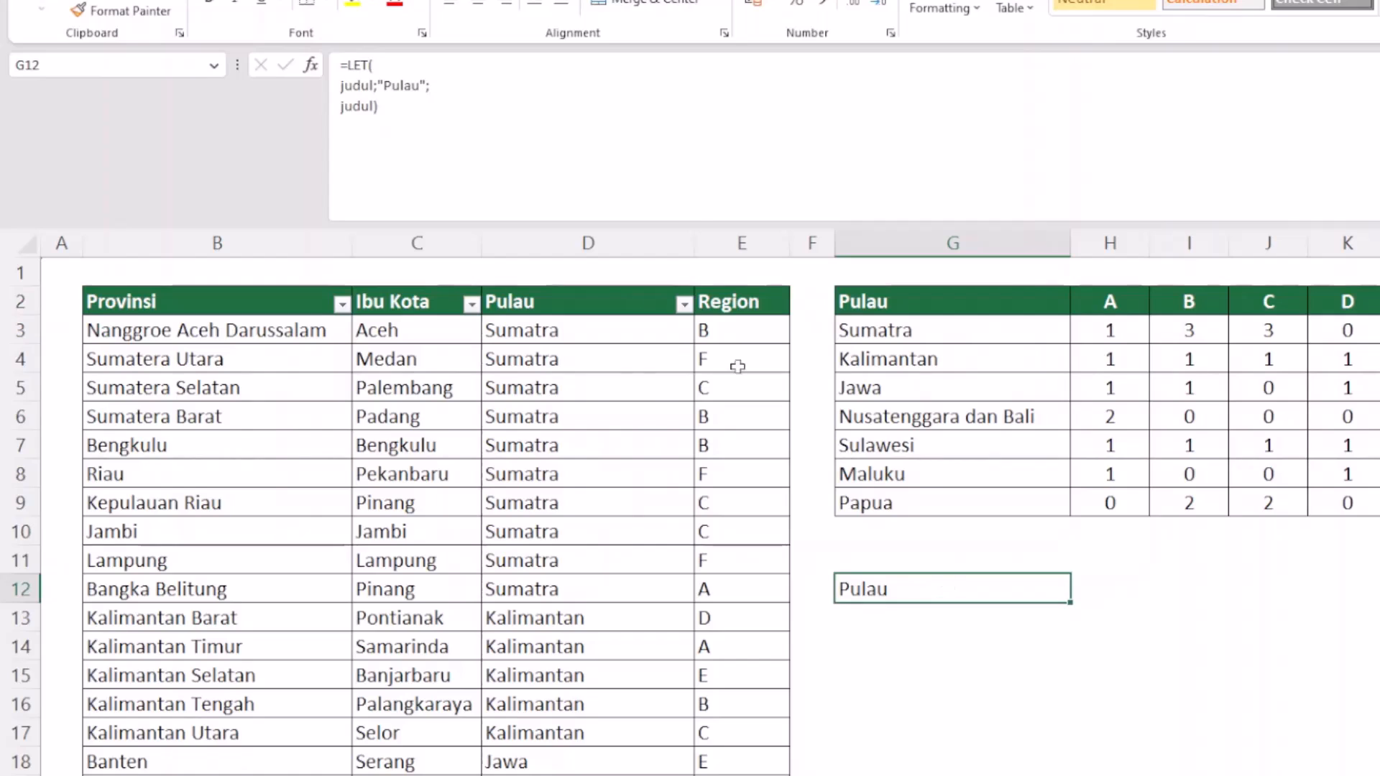
left_click_drag(1121, 302, 1376, 302)
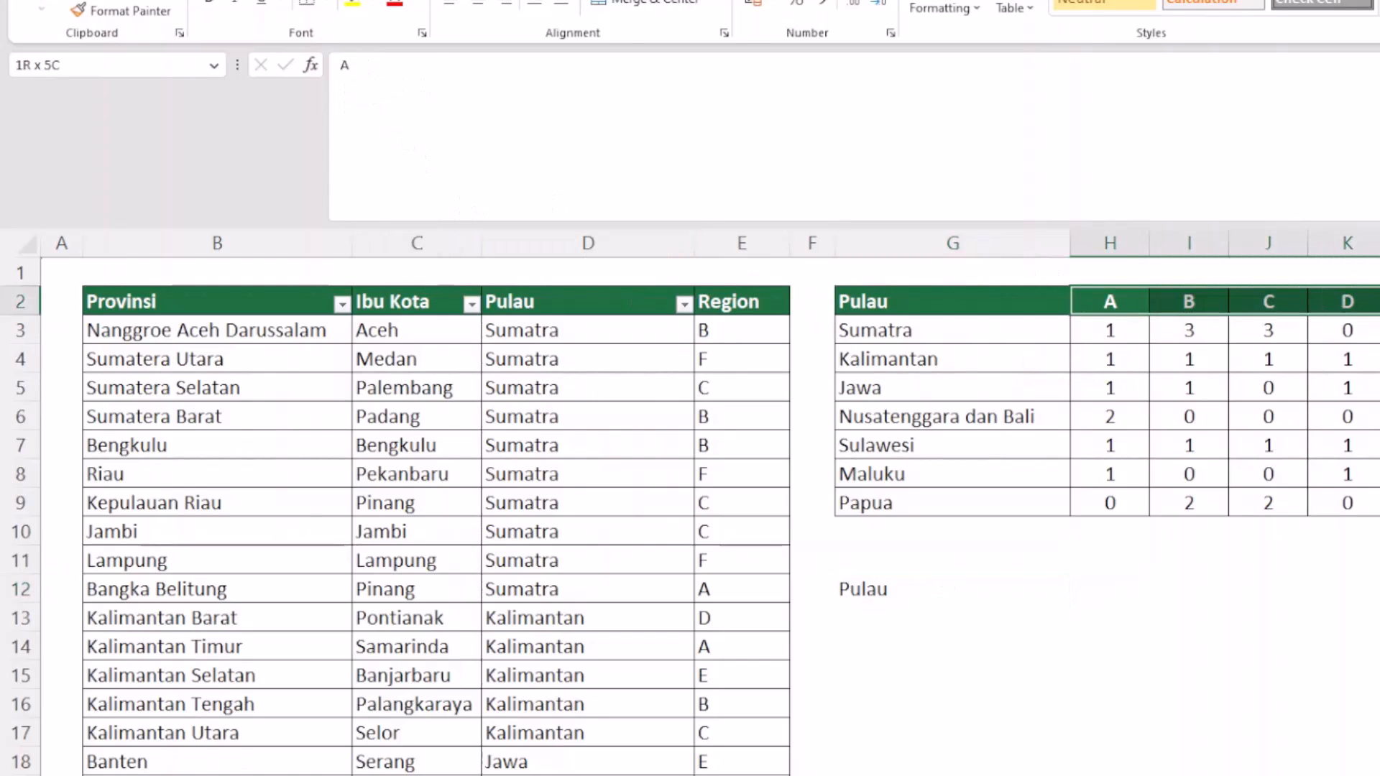
Step: Replace the closing judul) line of G12's LET formula with a second name, region
left_click(872, 588)
left_click_drag(381, 107, 334, 111)
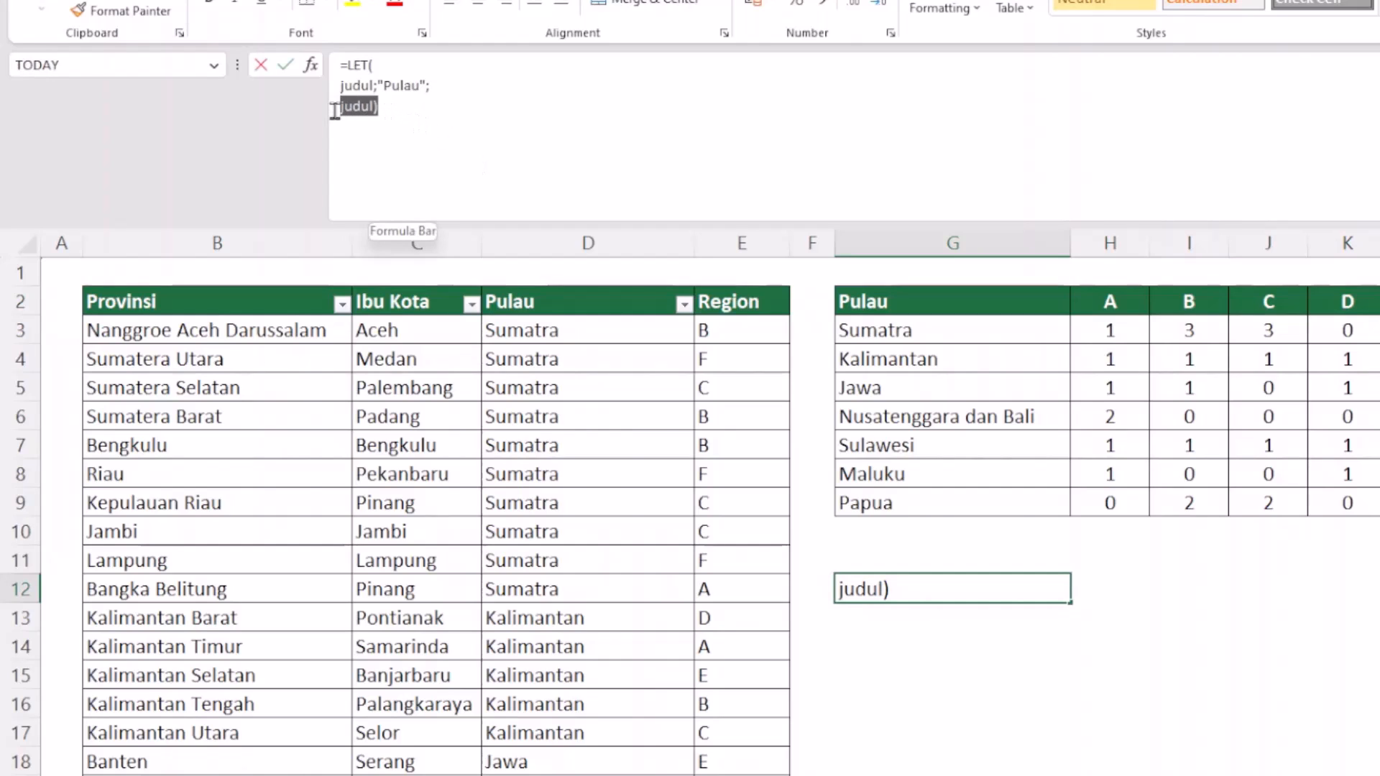
key("BackSpace")
type("region")
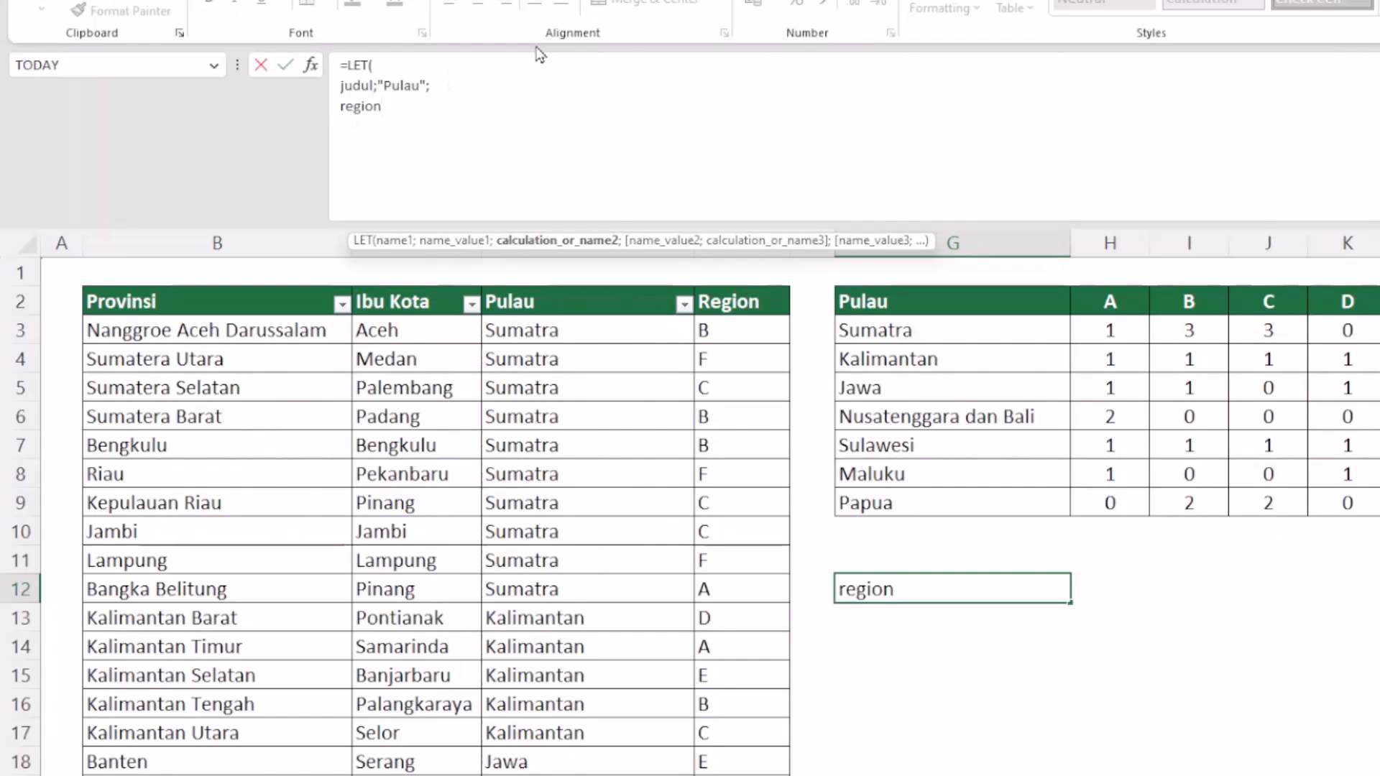
type(";")
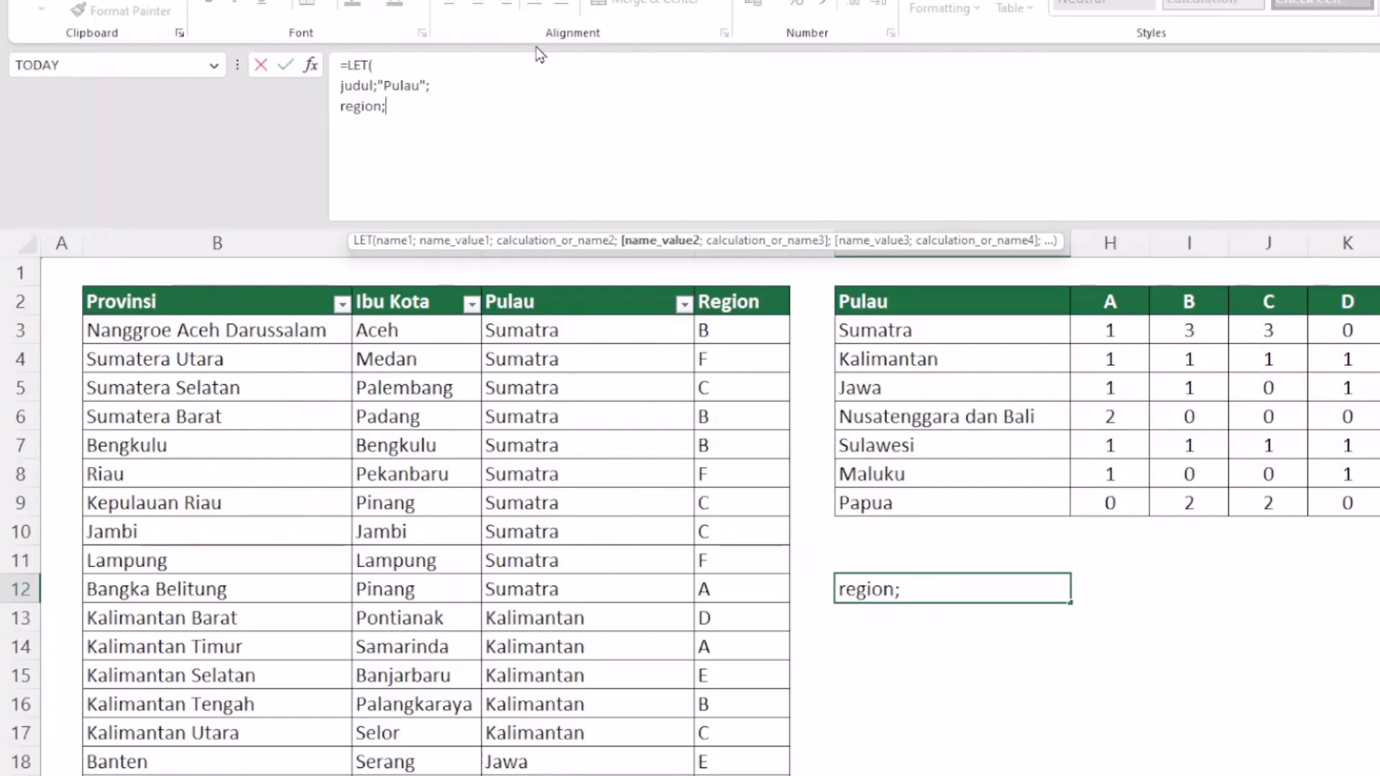
Step: Define region as the horizontal array constant {"A"\"B"\"C"\"D"\"E"\"F"}
type("{")
type("\"A\"")
type("\\")
type("\"B\"\\\"C\"\\")
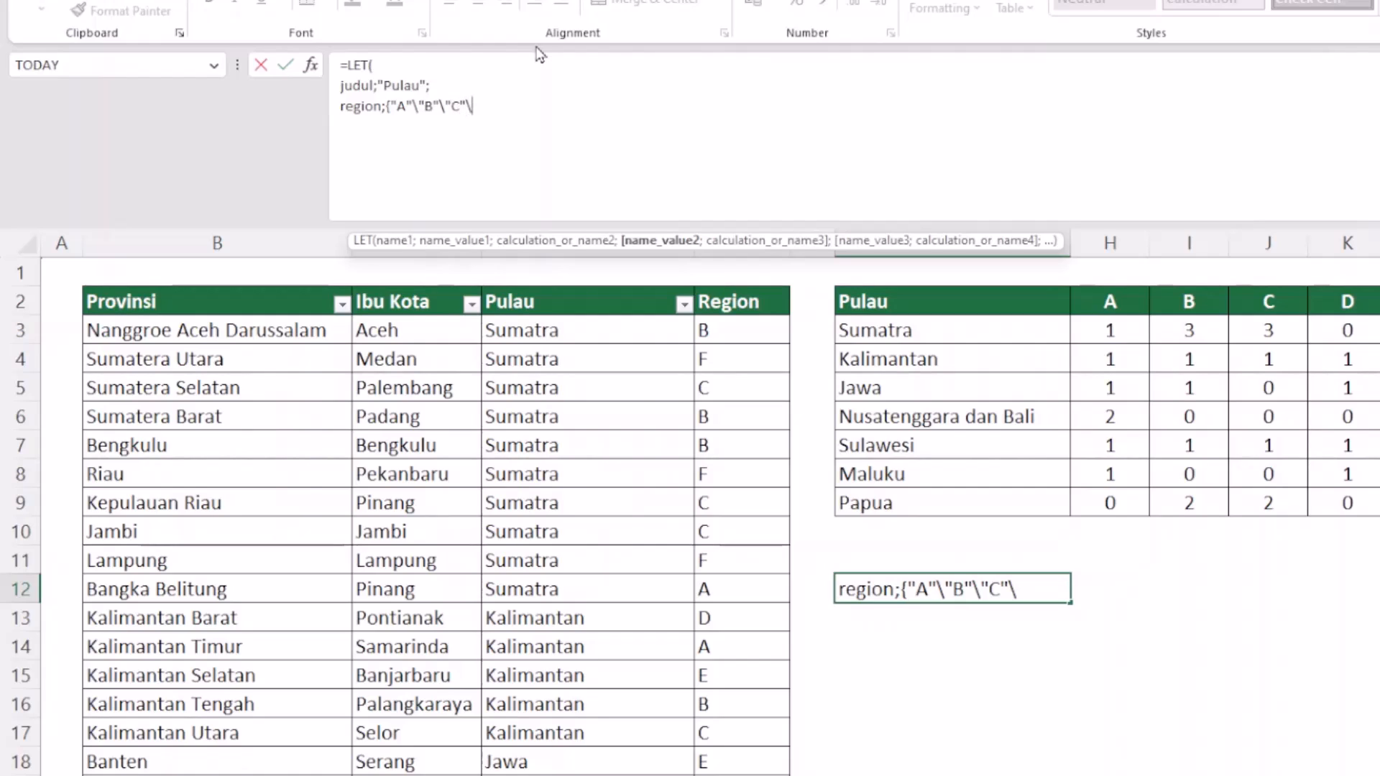
type("\"D\"\\")
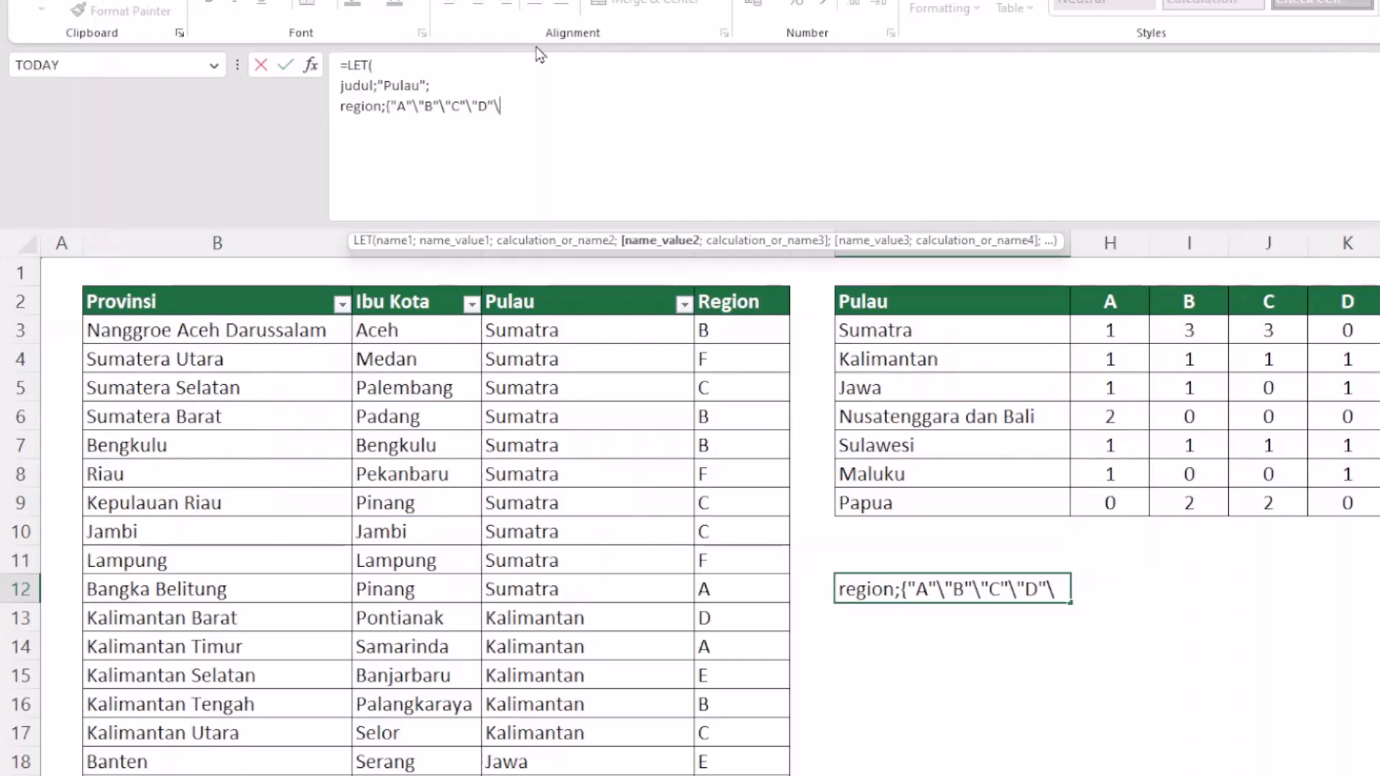
type("\"E\"\\\"F\"")
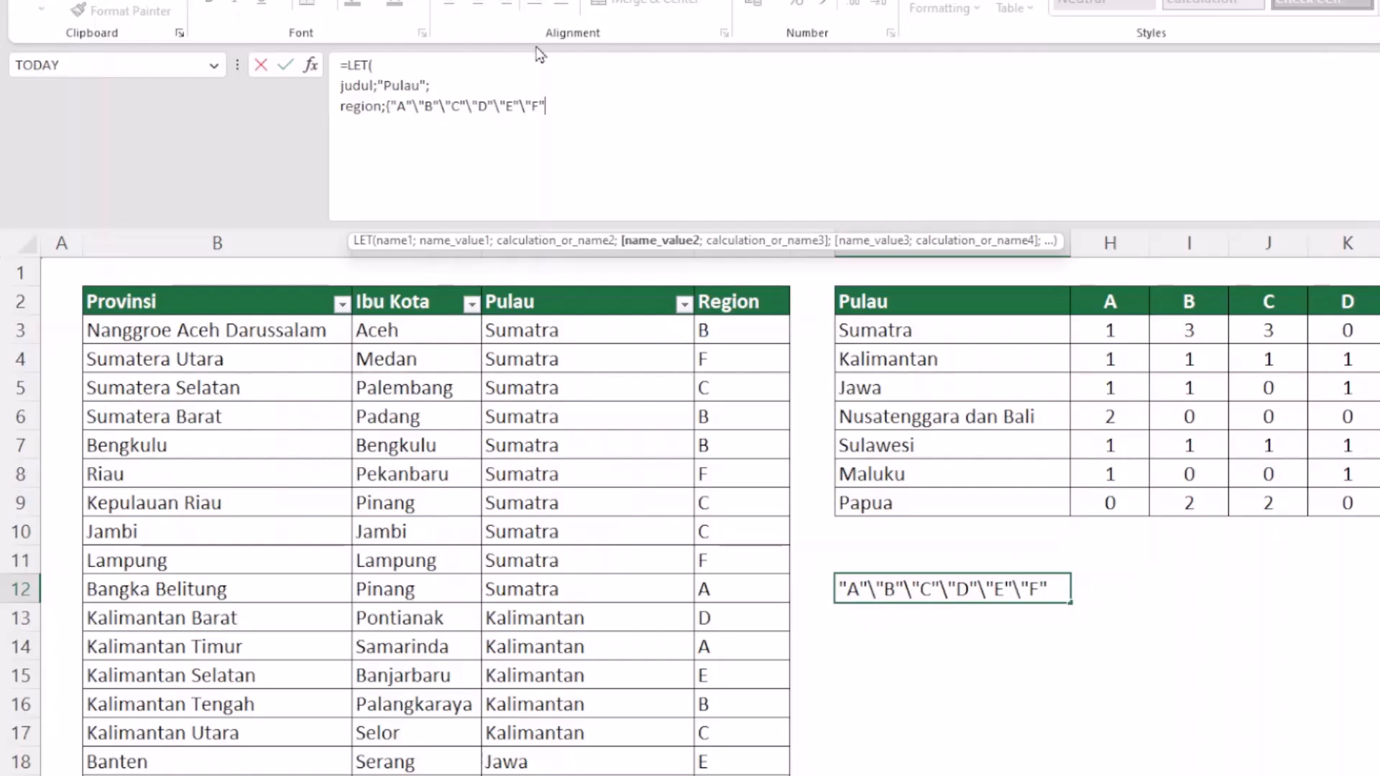
type("};")
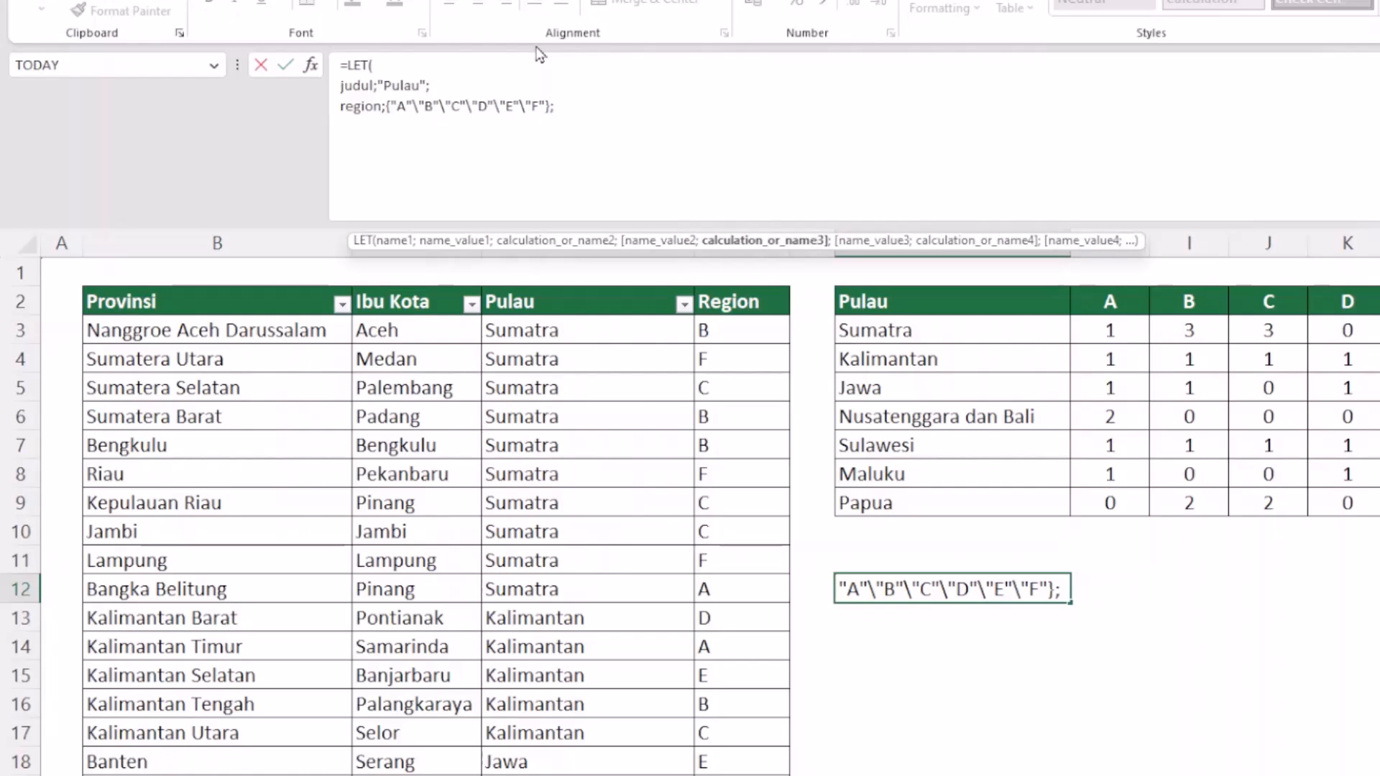
Step: Return region on a new line as the LET formula's result and enter the formula
key("alt+Return")
type("regiom")
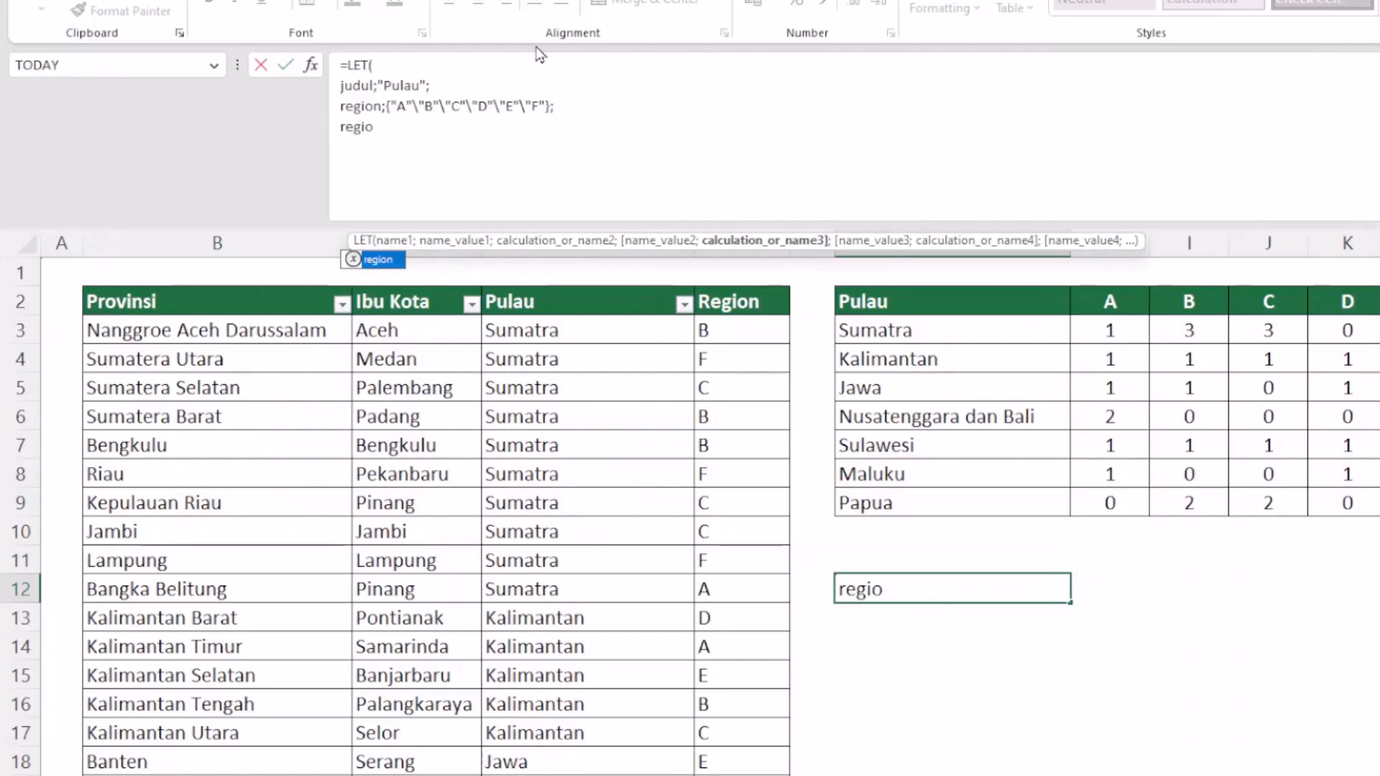
key("BackSpace")
type("m")
key("BackSpace")
type("n)")
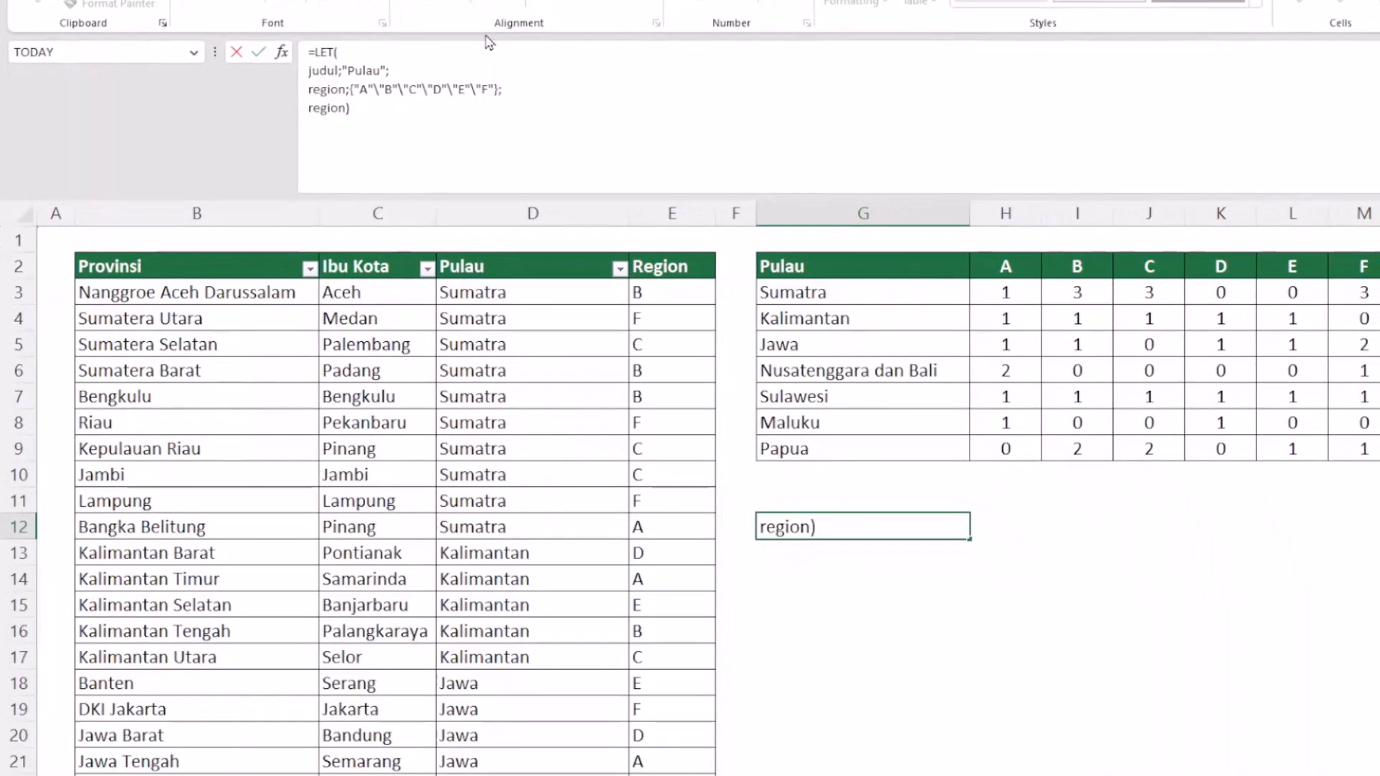
key("Return")
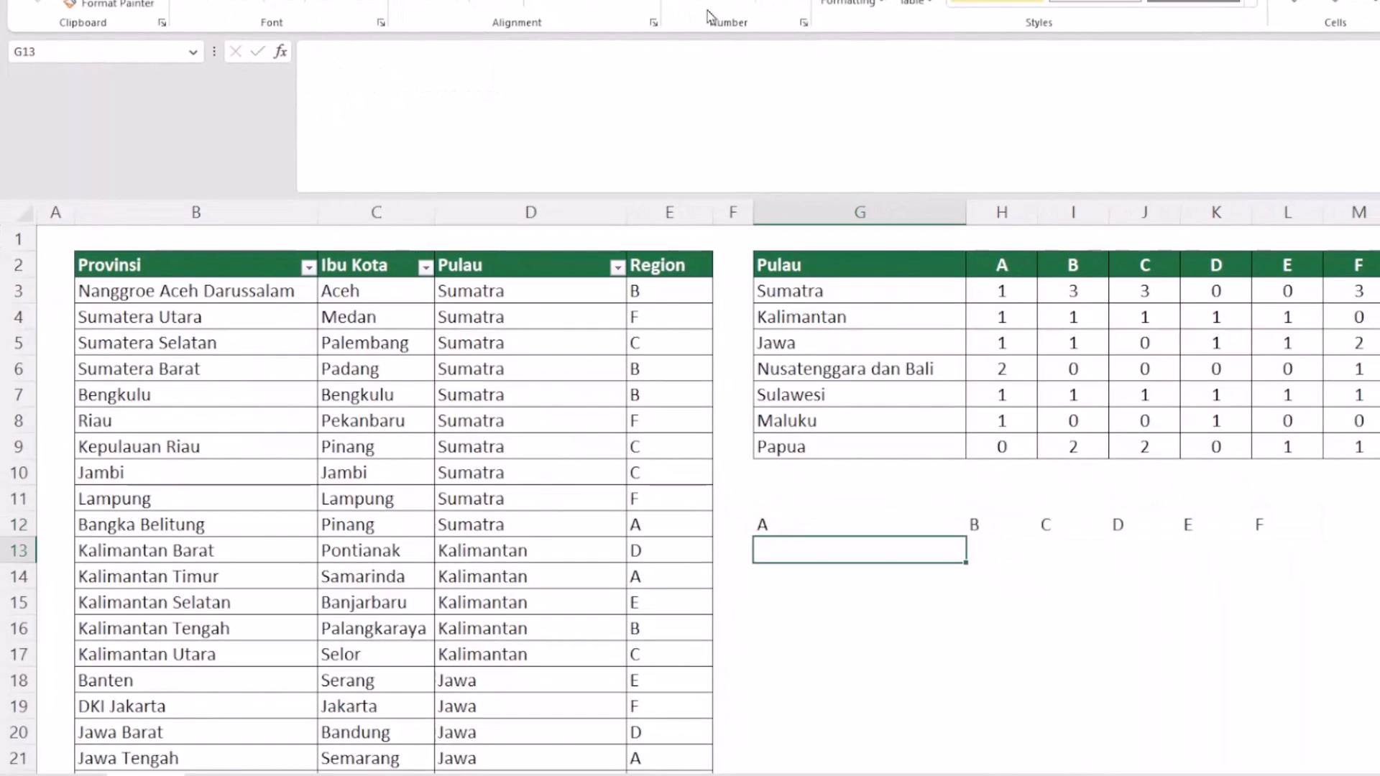
Step: Replace the closing region) line of G12's LET formula with a third name, pulau
left_click(815, 528)
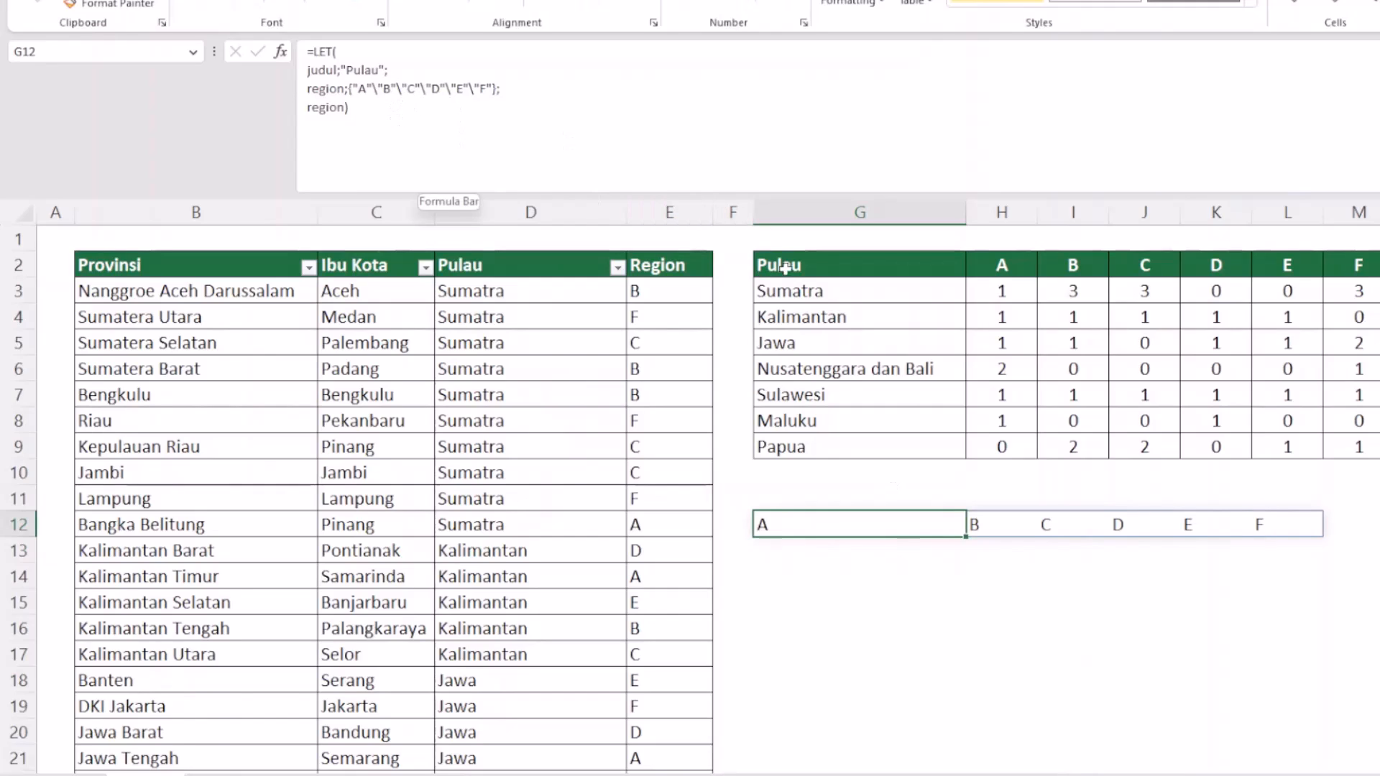
double_click(345, 108)
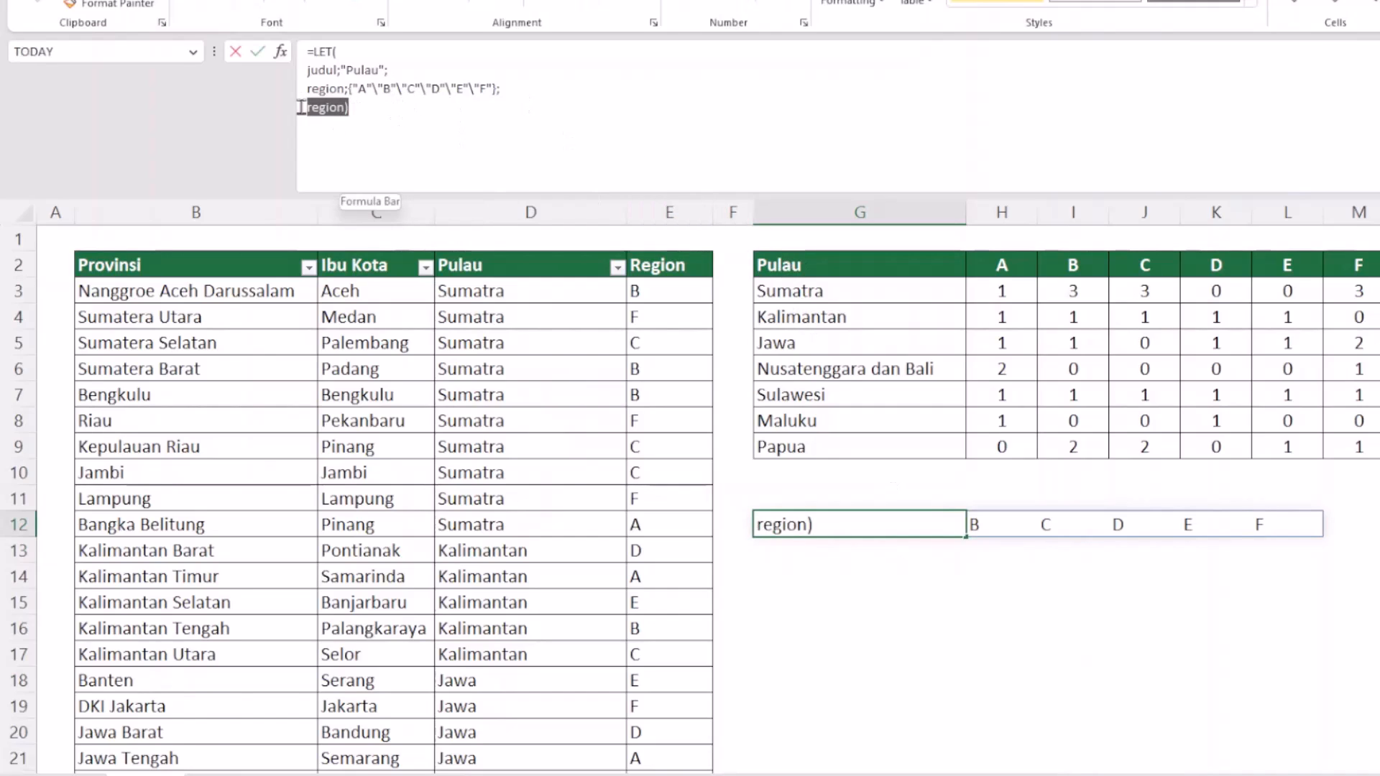
type("pu")
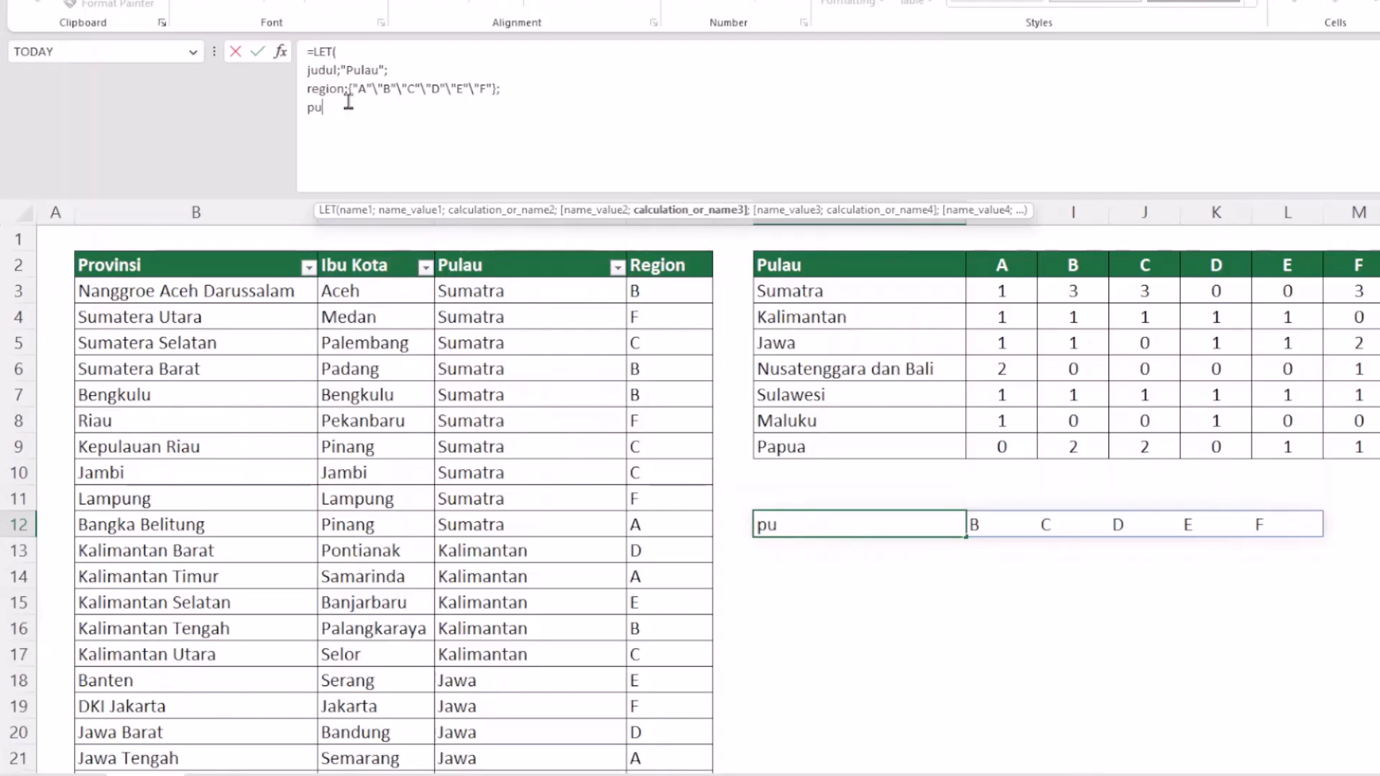
type("lau;")
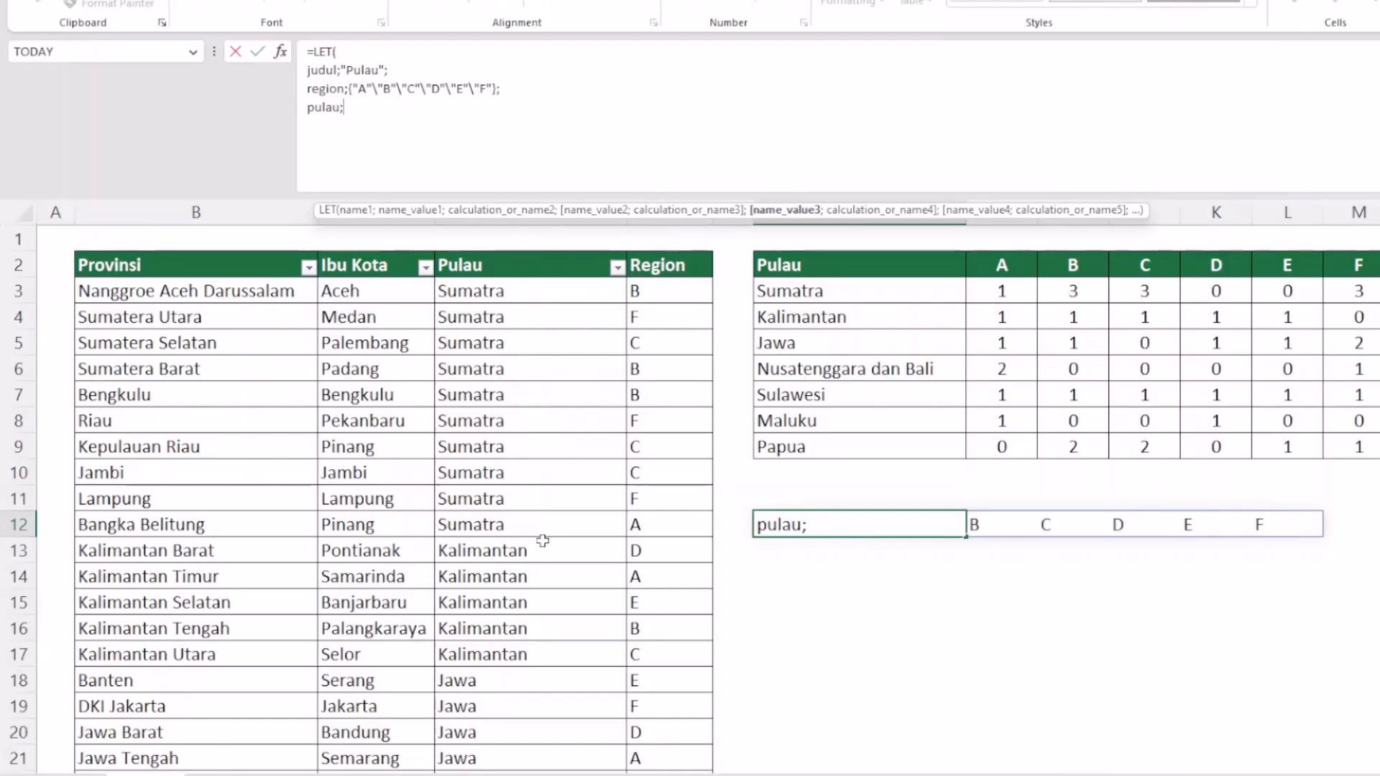
Step: Define pulau as UNIQUE(D3:D40), using the Pulau column of the province list
type("uni")
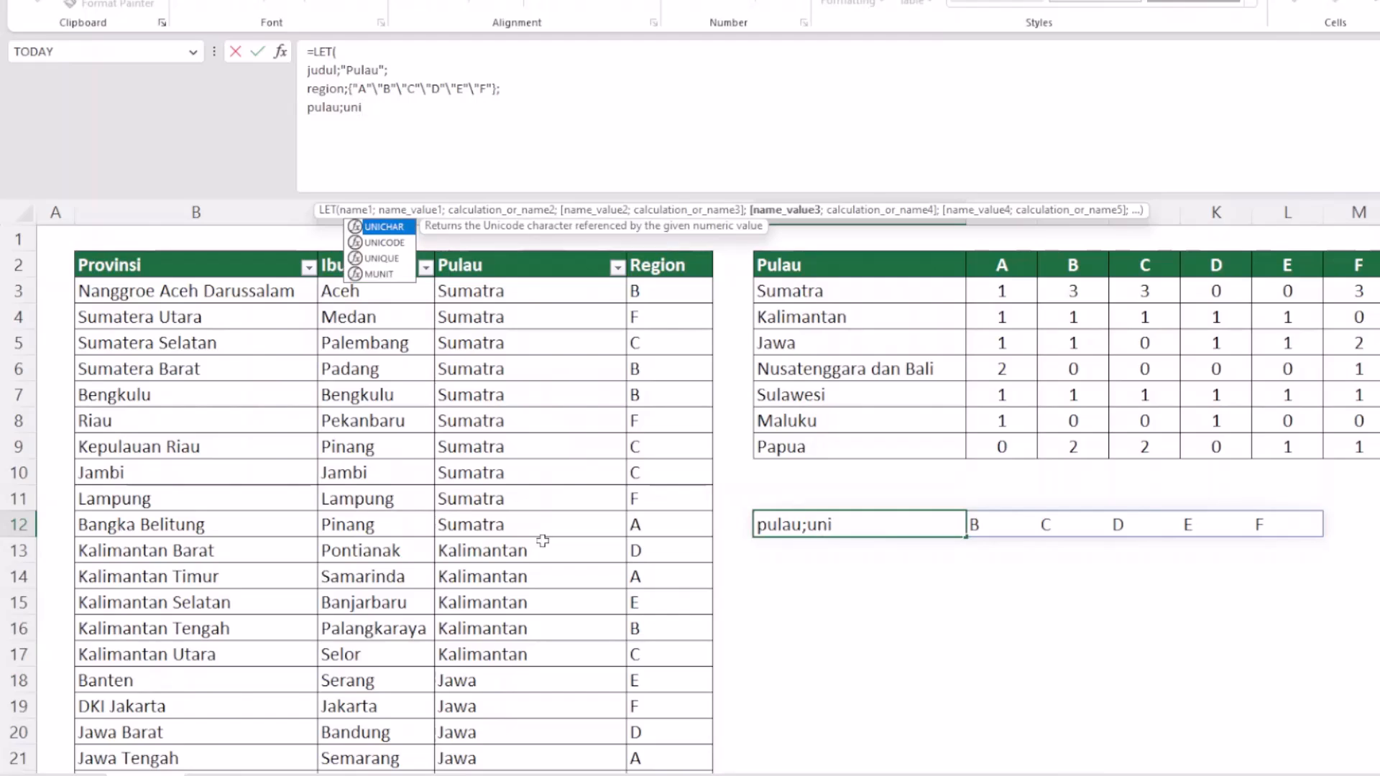
key("Down")
key("Down")
key("Tab")
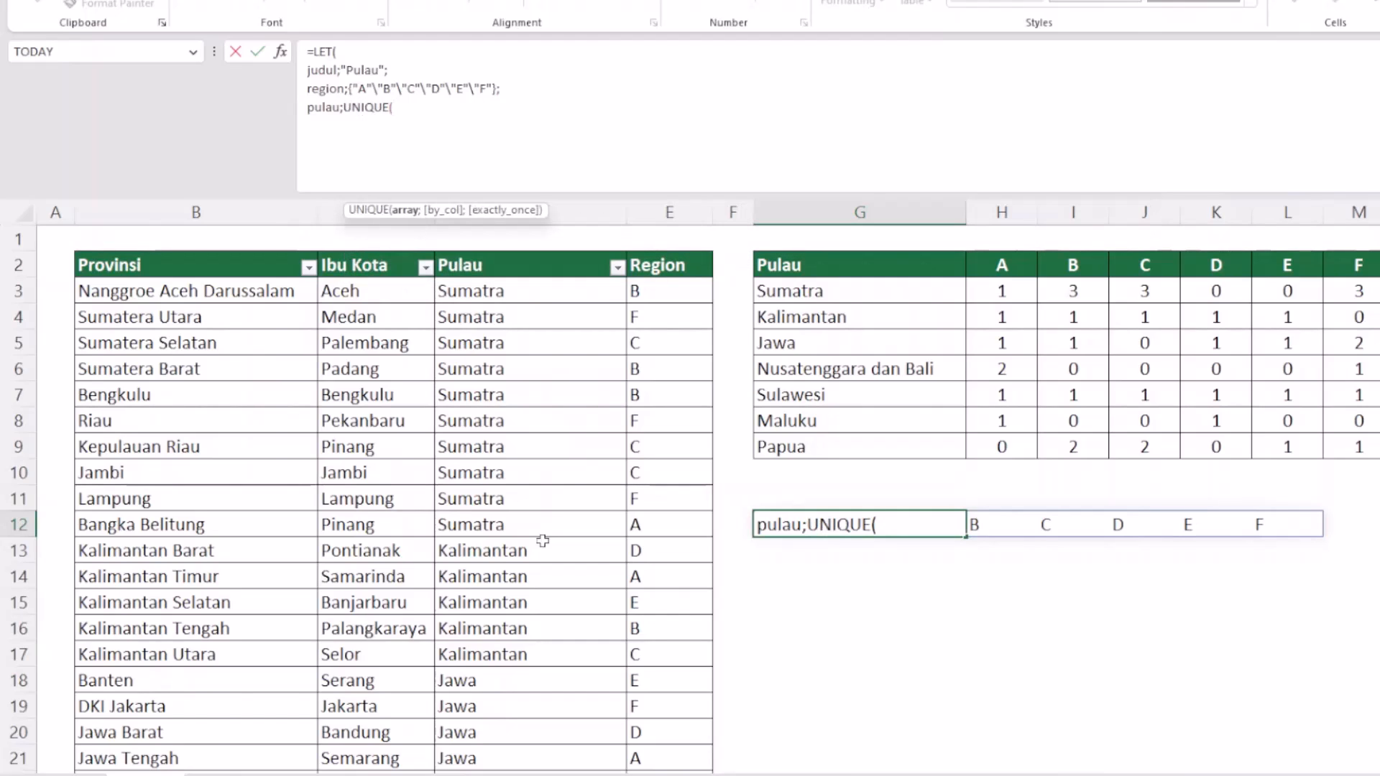
left_click(583, 213)
left_click(594, 295)
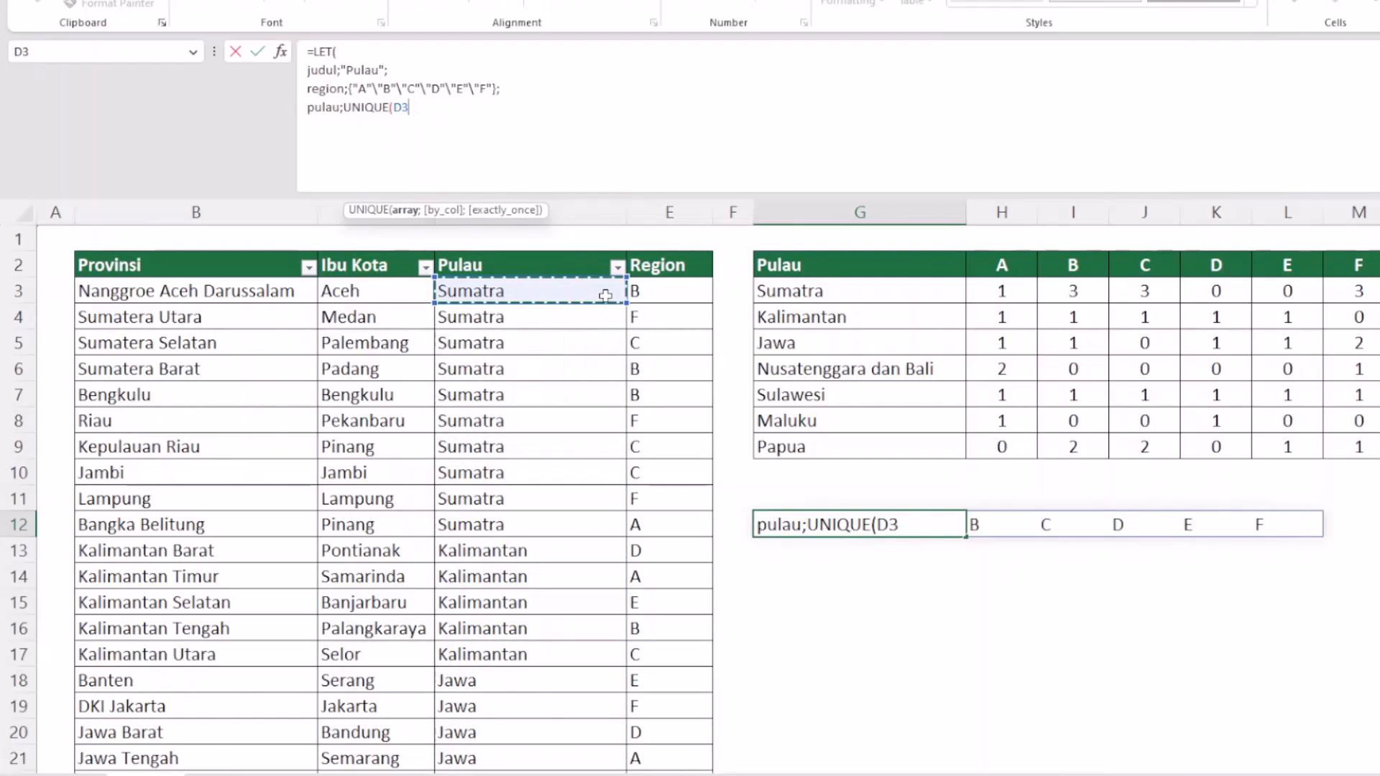
key("ctrl+shift+Down")
key("ctrl+BackSpace")
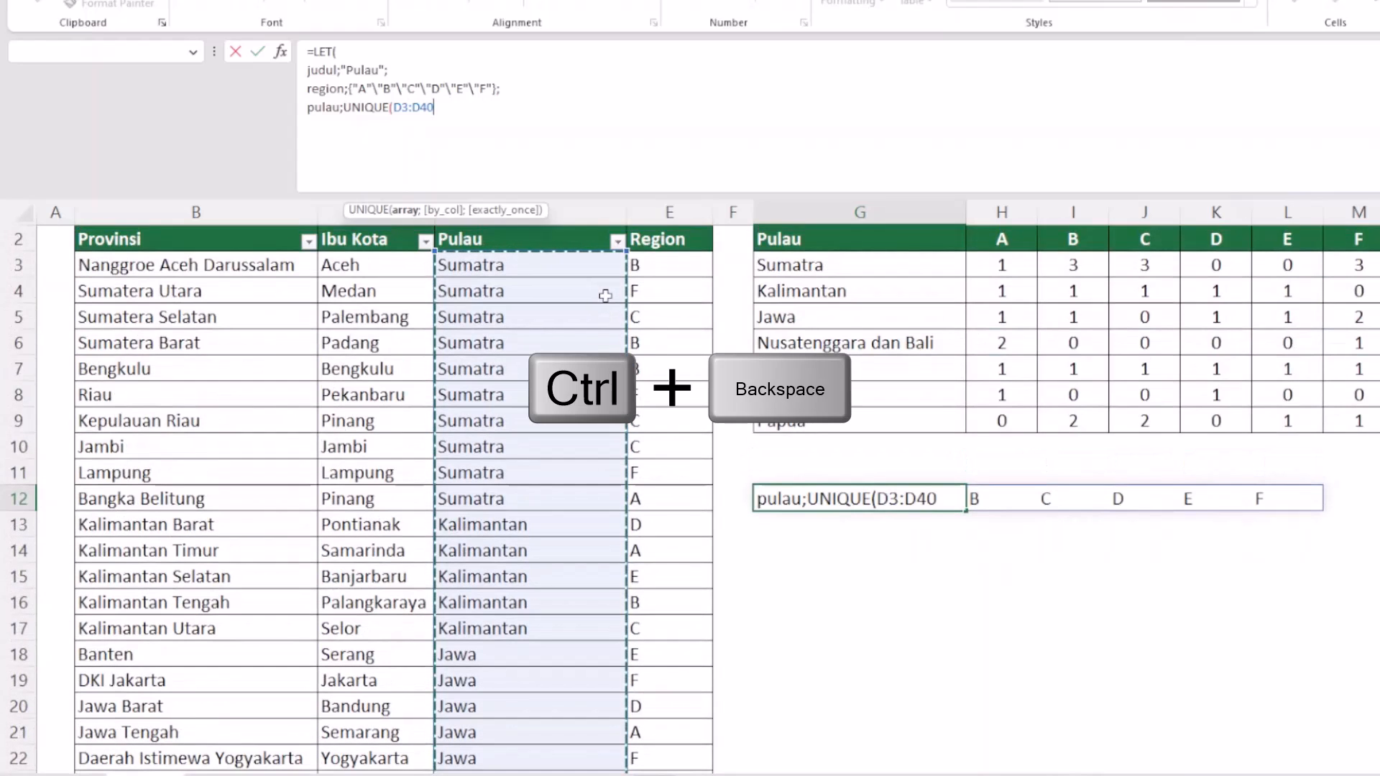
type(");")
Step: Return pulau as the LET formula's result, enter it, and compare the spilled islands with the names in column G of the count table
key("alt+Return")
type("pulau")
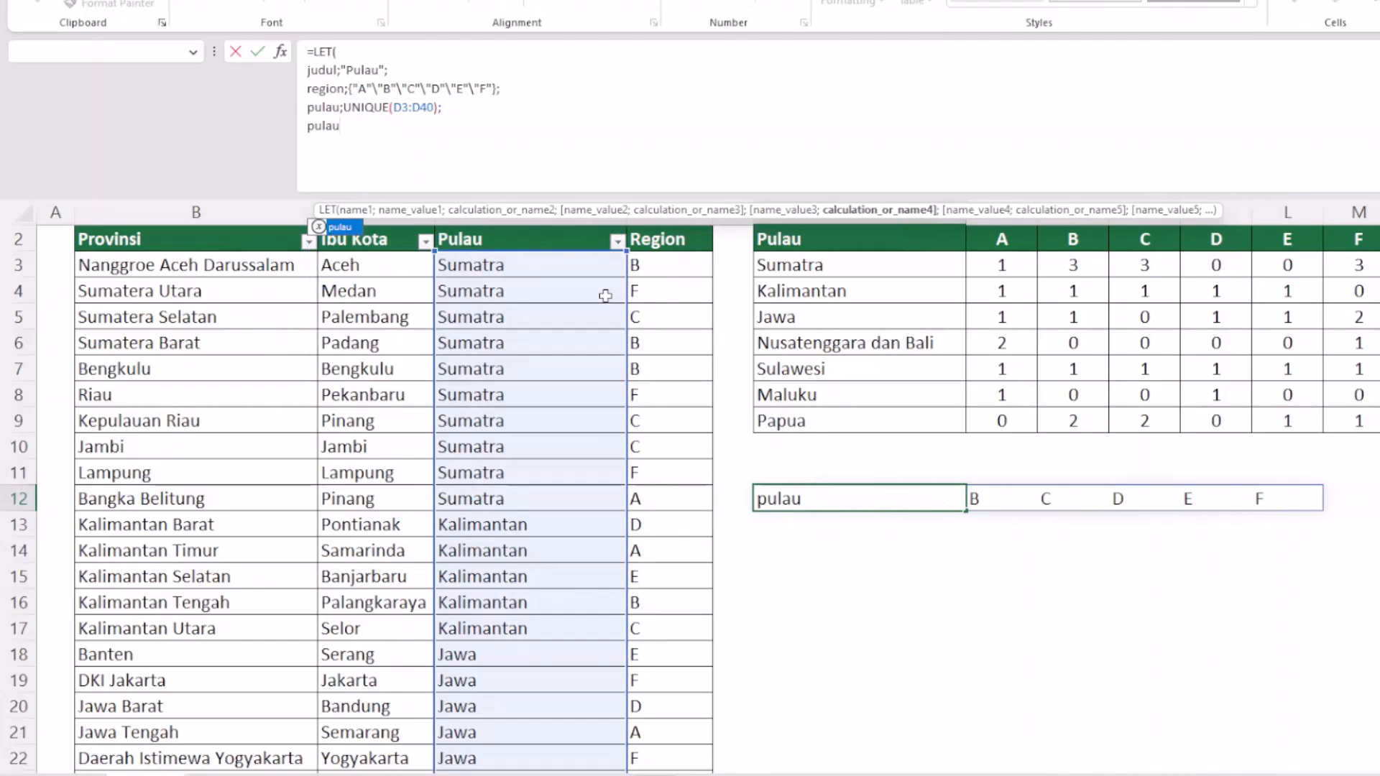
type(")")
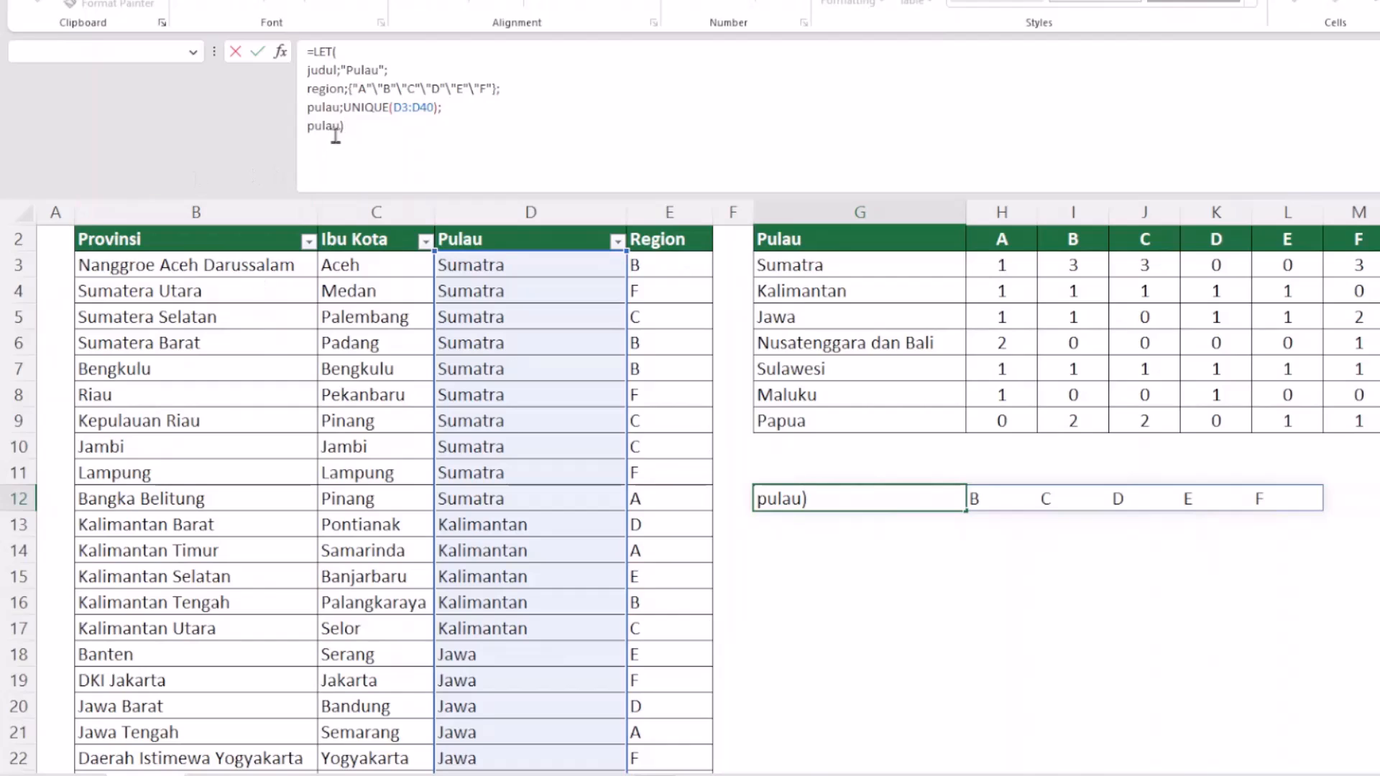
left_click_drag(359, 128, 295, 137)
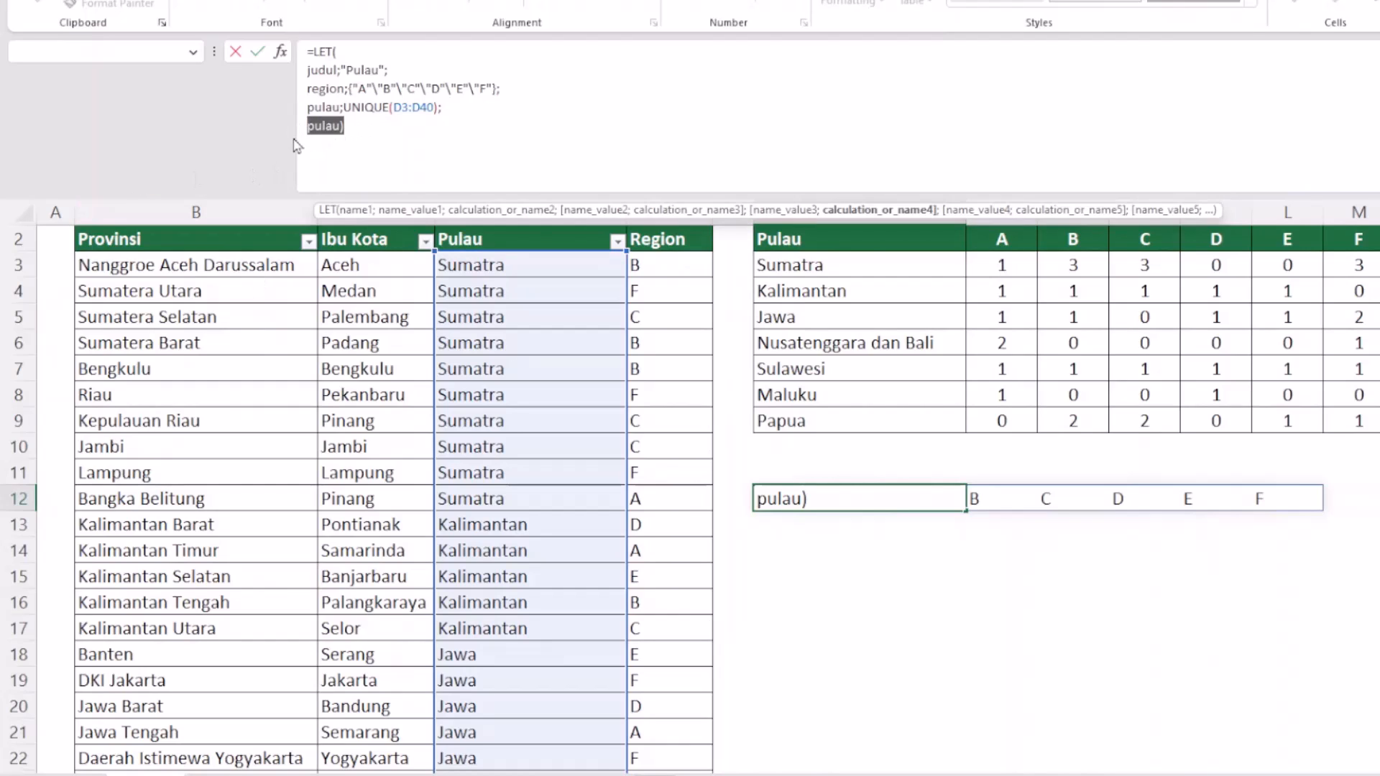
key("Return")
left_click_drag(810, 496, 816, 657)
left_click_drag(826, 268, 854, 404)
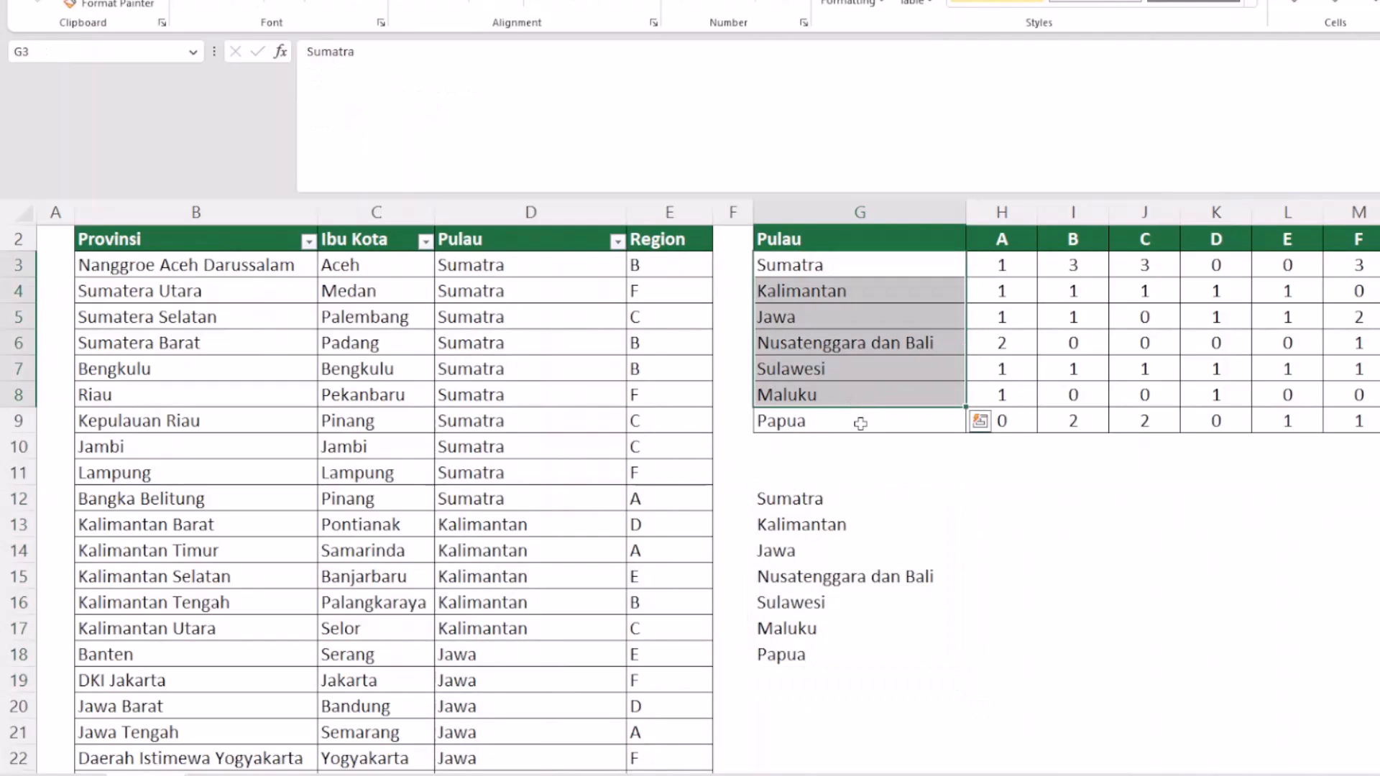
Step: Replace the closing pulau) line of G12's LET formula with a fourth name, hitung, and start its COUNTIFS function
left_click(838, 500)
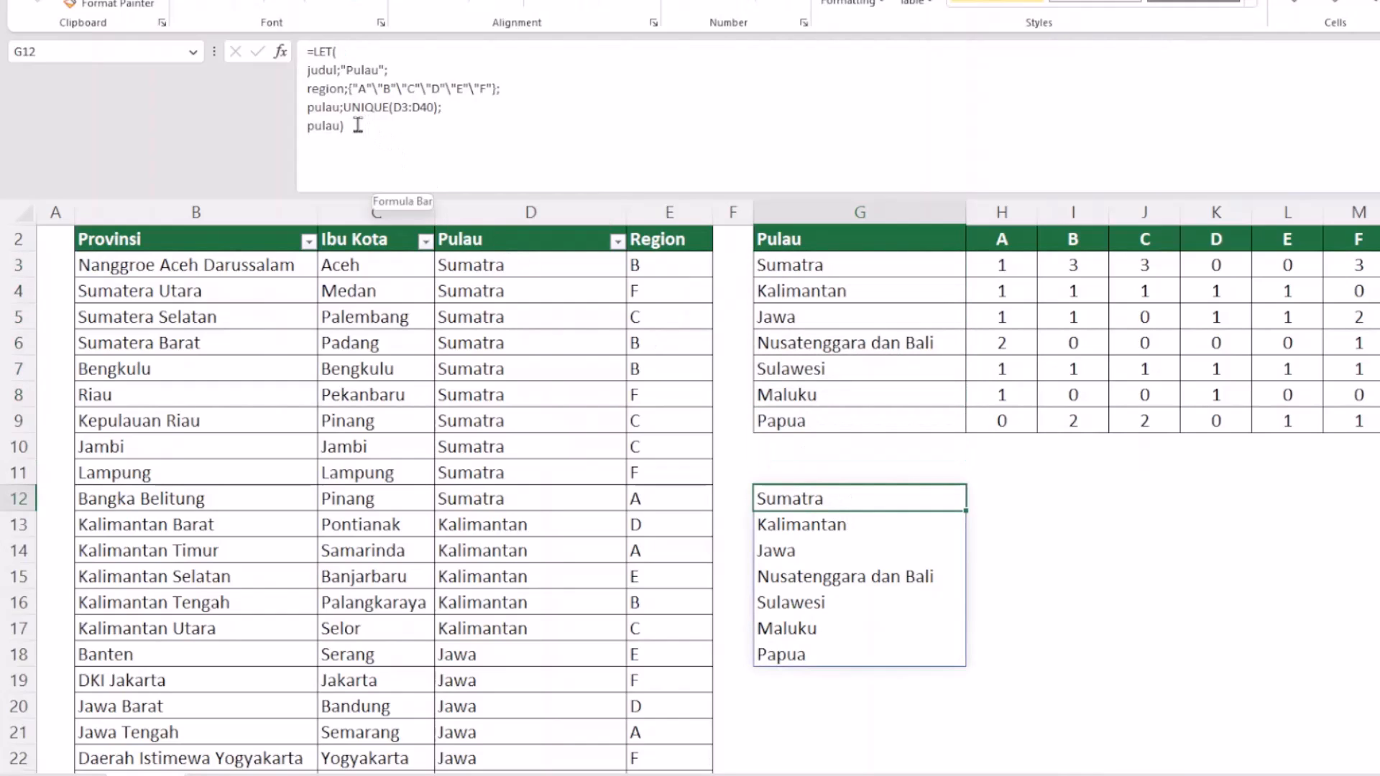
left_click_drag(362, 126, 289, 130)
type("hitun")
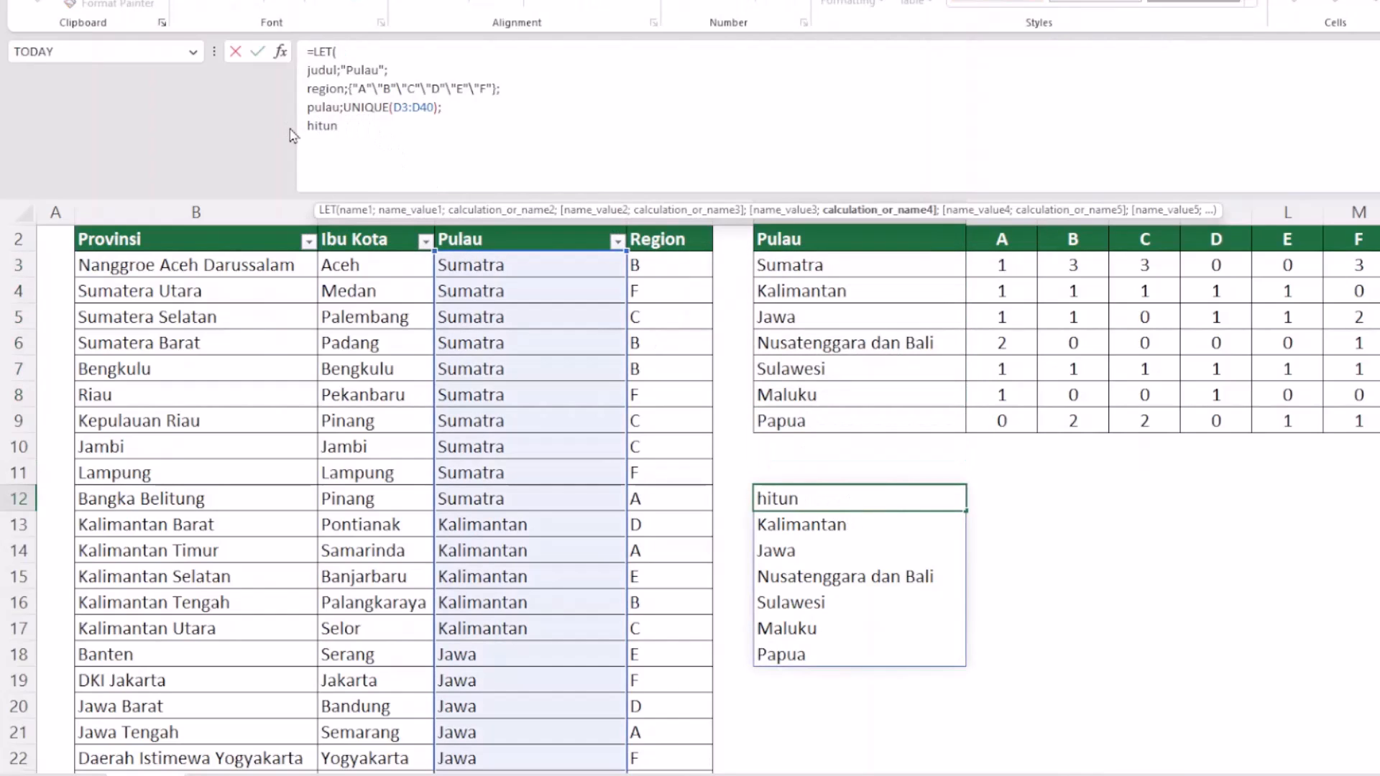
type("g;")
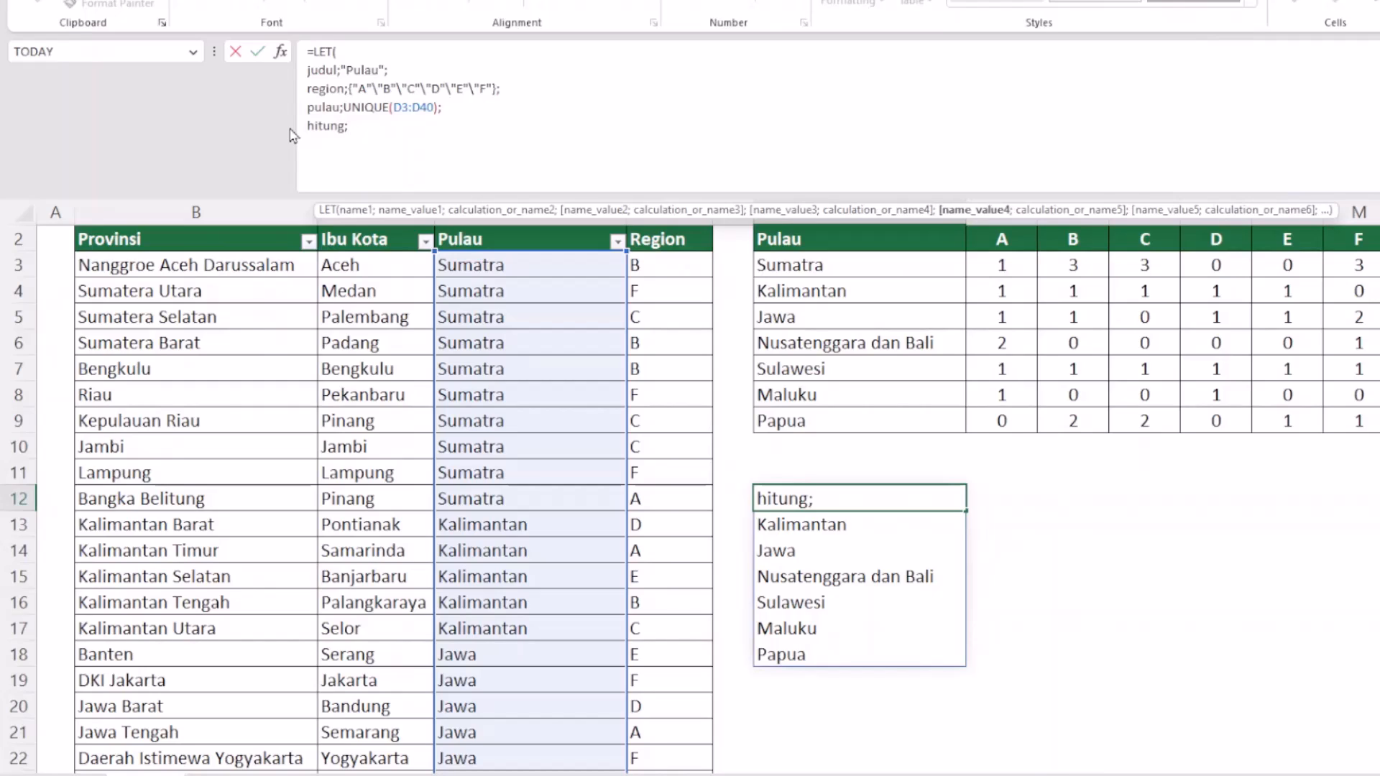
type("coun")
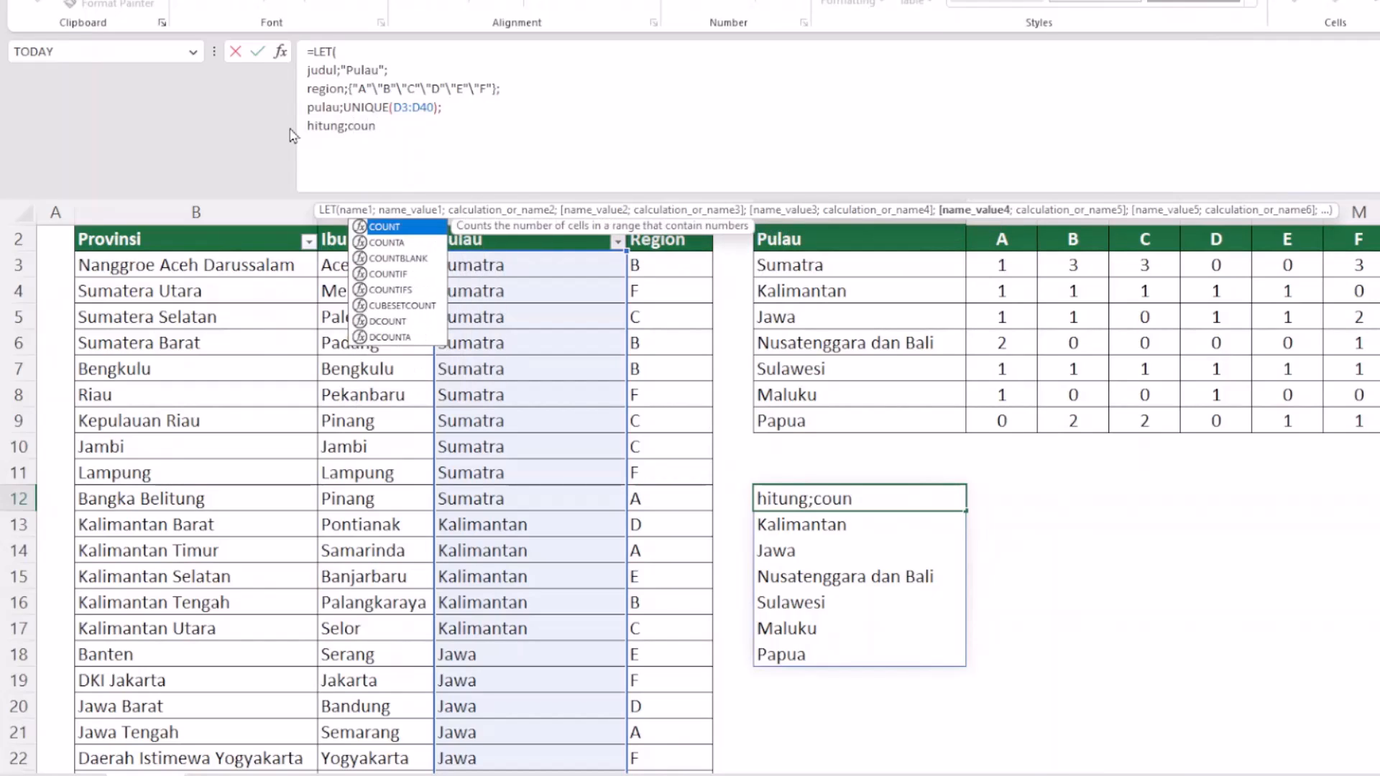
type("tifs")
key("Tab")
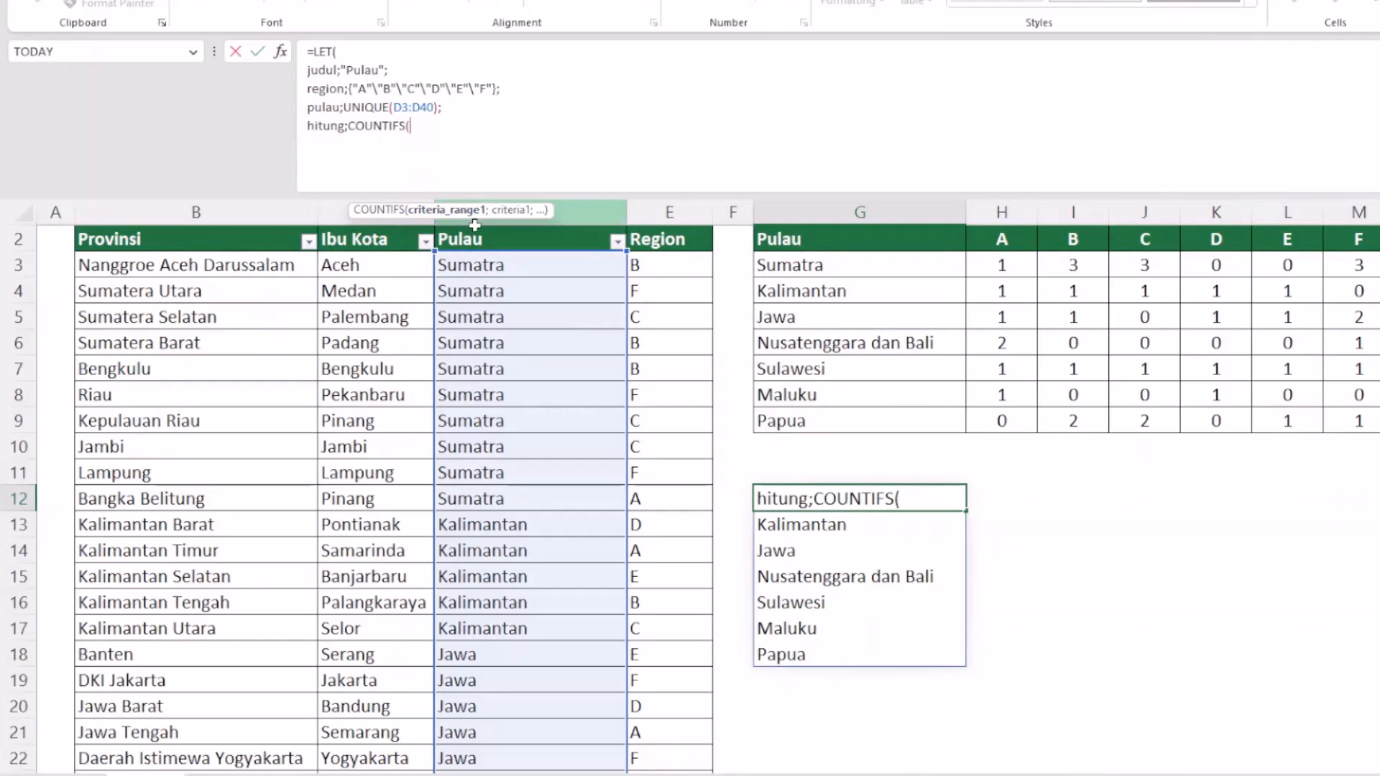
Step: Give hitung's COUNTIFS its first criteria pair: the Pulau column D3:D40 matched against the name pulau
left_click(497, 260)
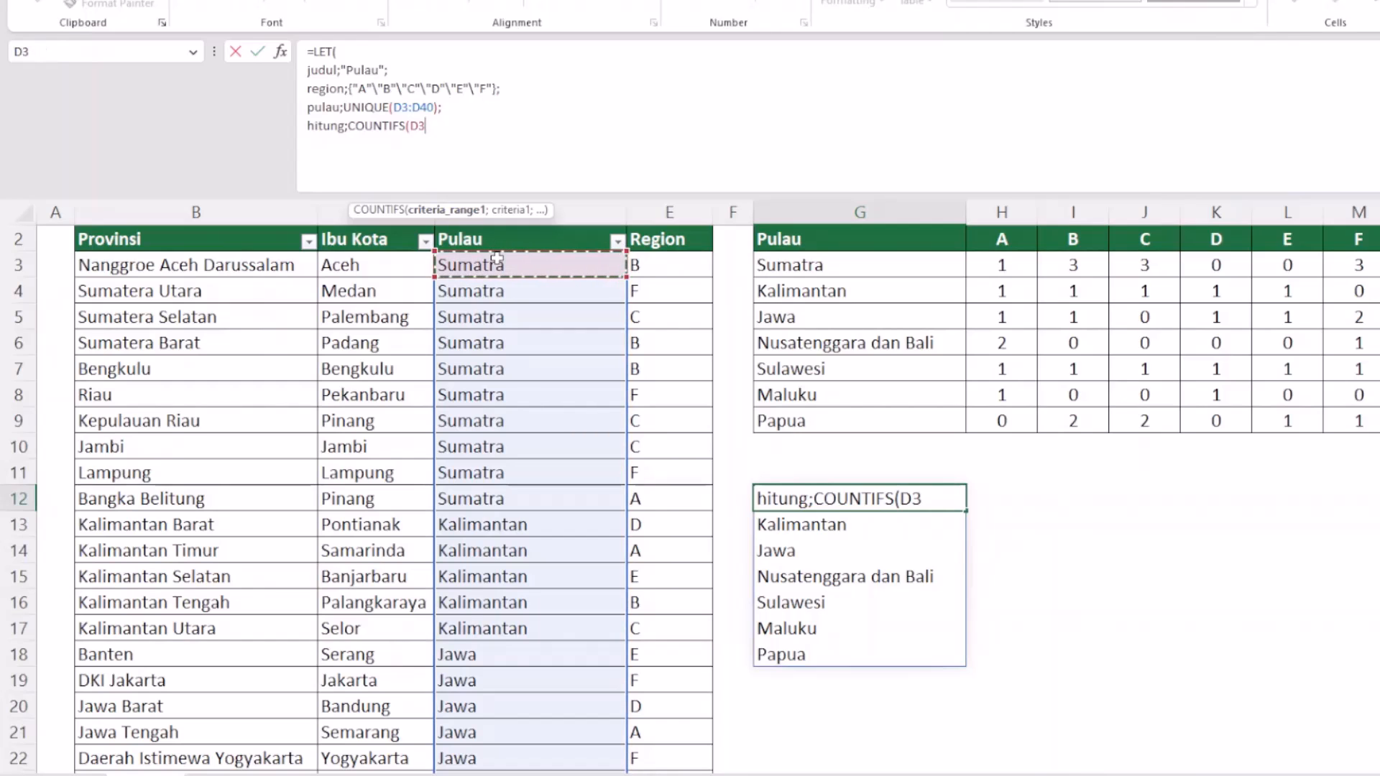
key("ctrl+shift+Down")
scroll(496, 255, "up", 5)
scroll(497, 257, "up", 1)
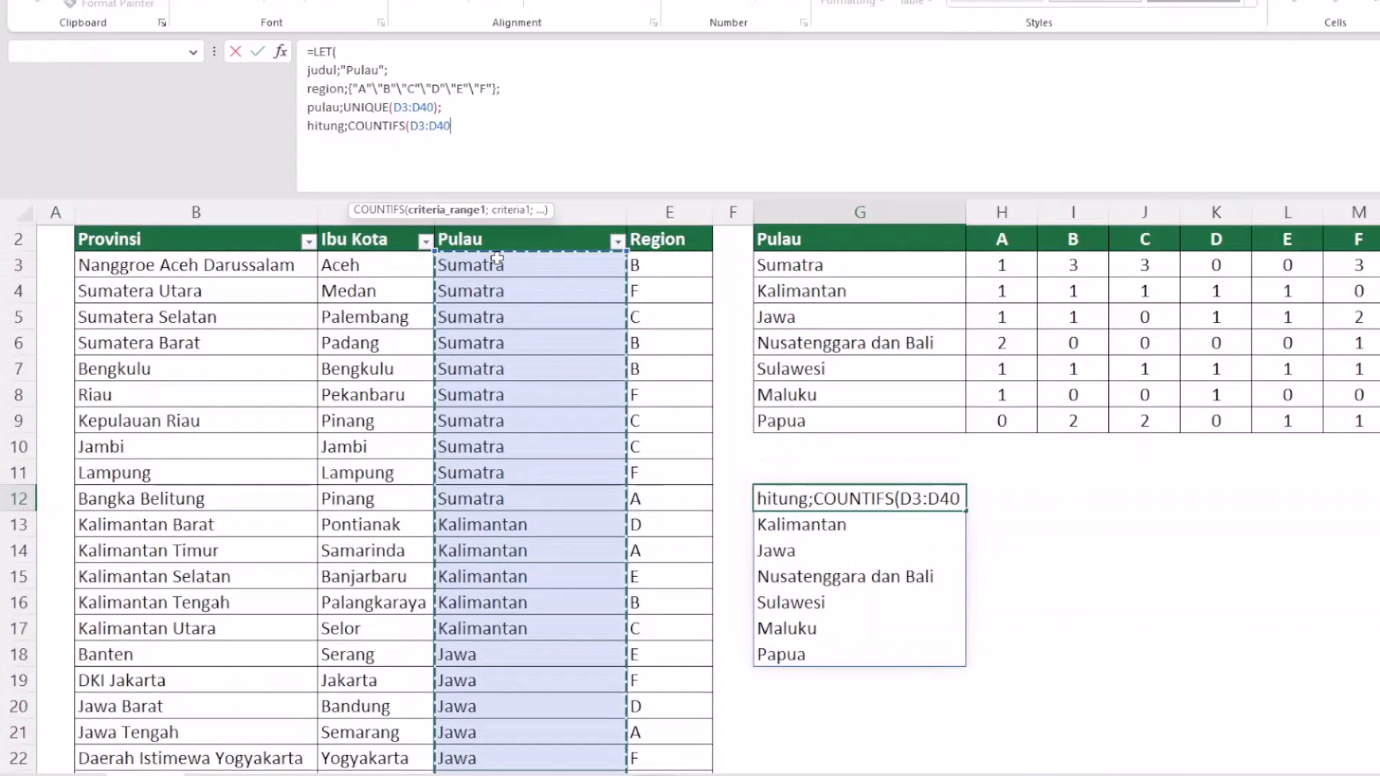
type(";")
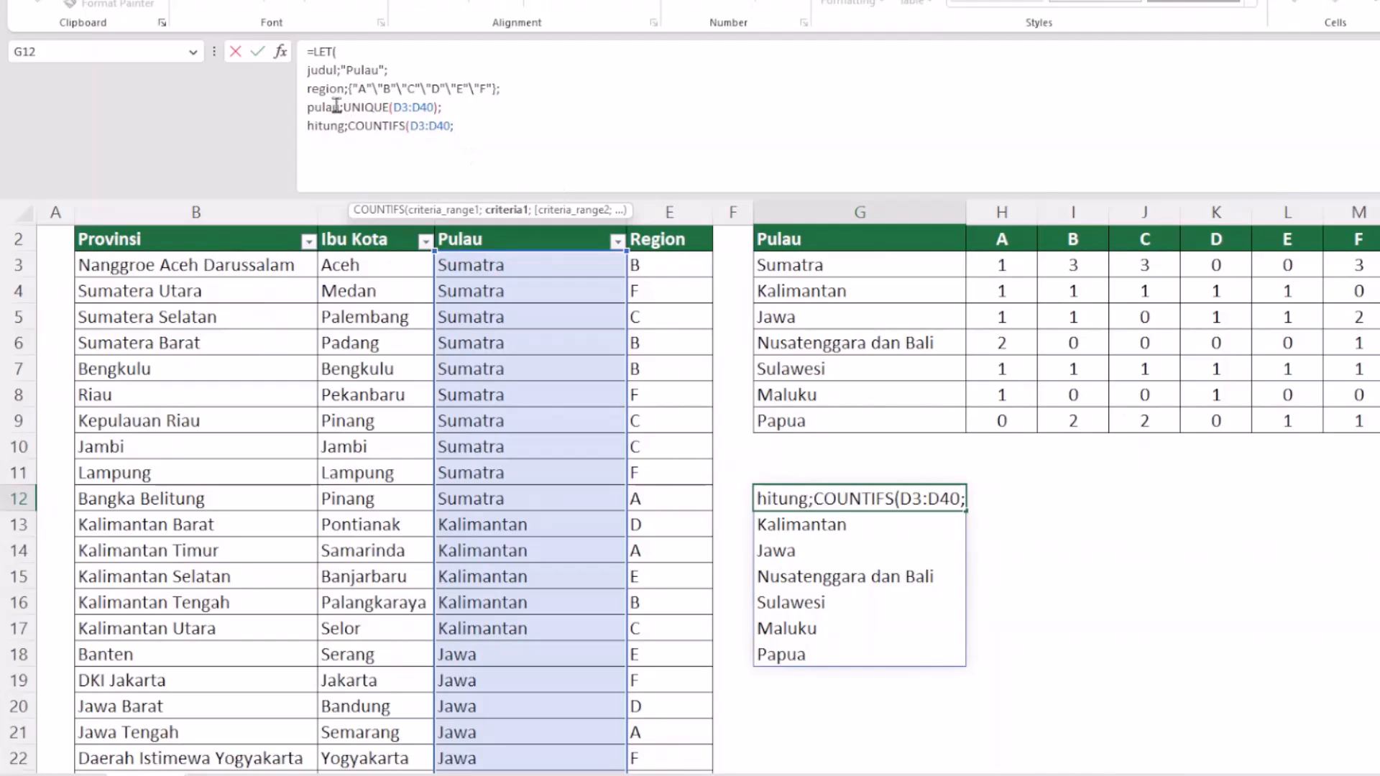
left_click_drag(338, 107, 306, 108)
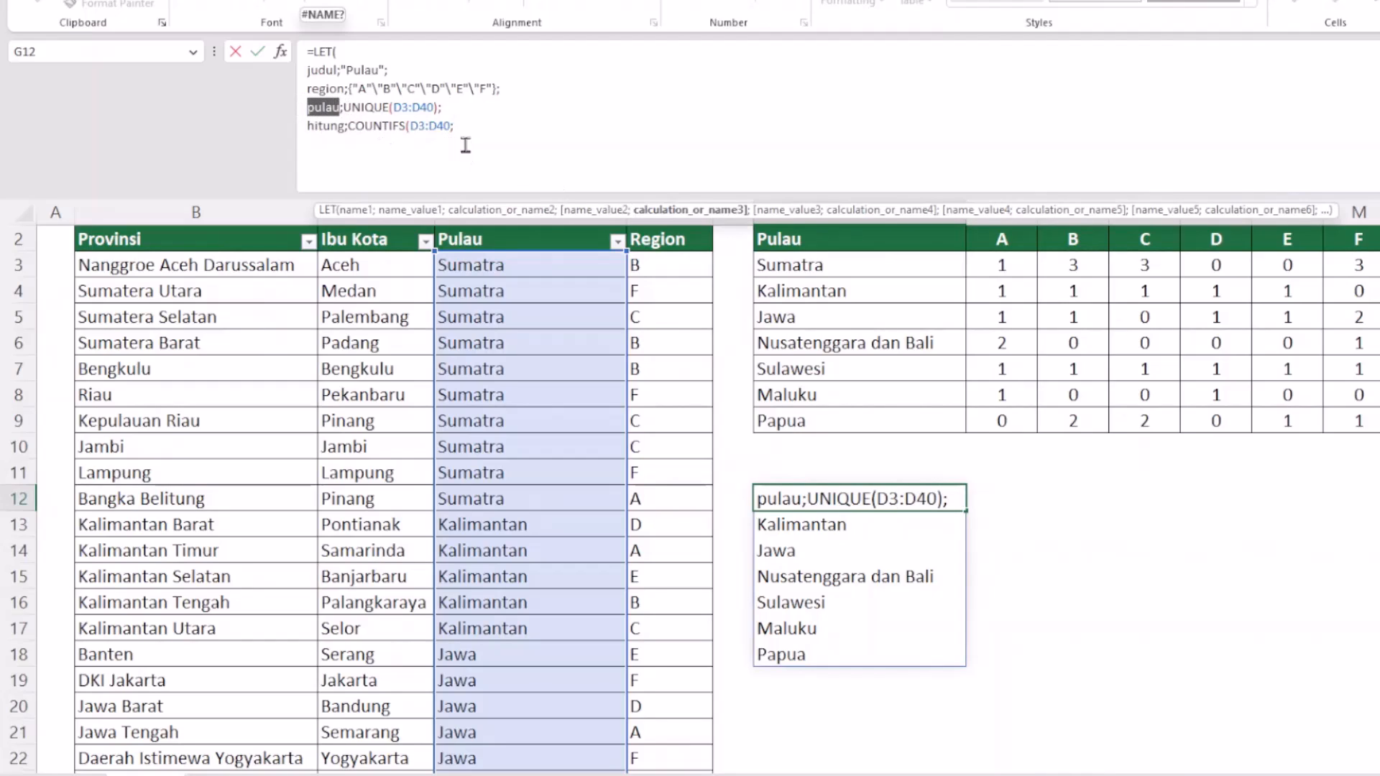
left_click(488, 126)
type("pulau")
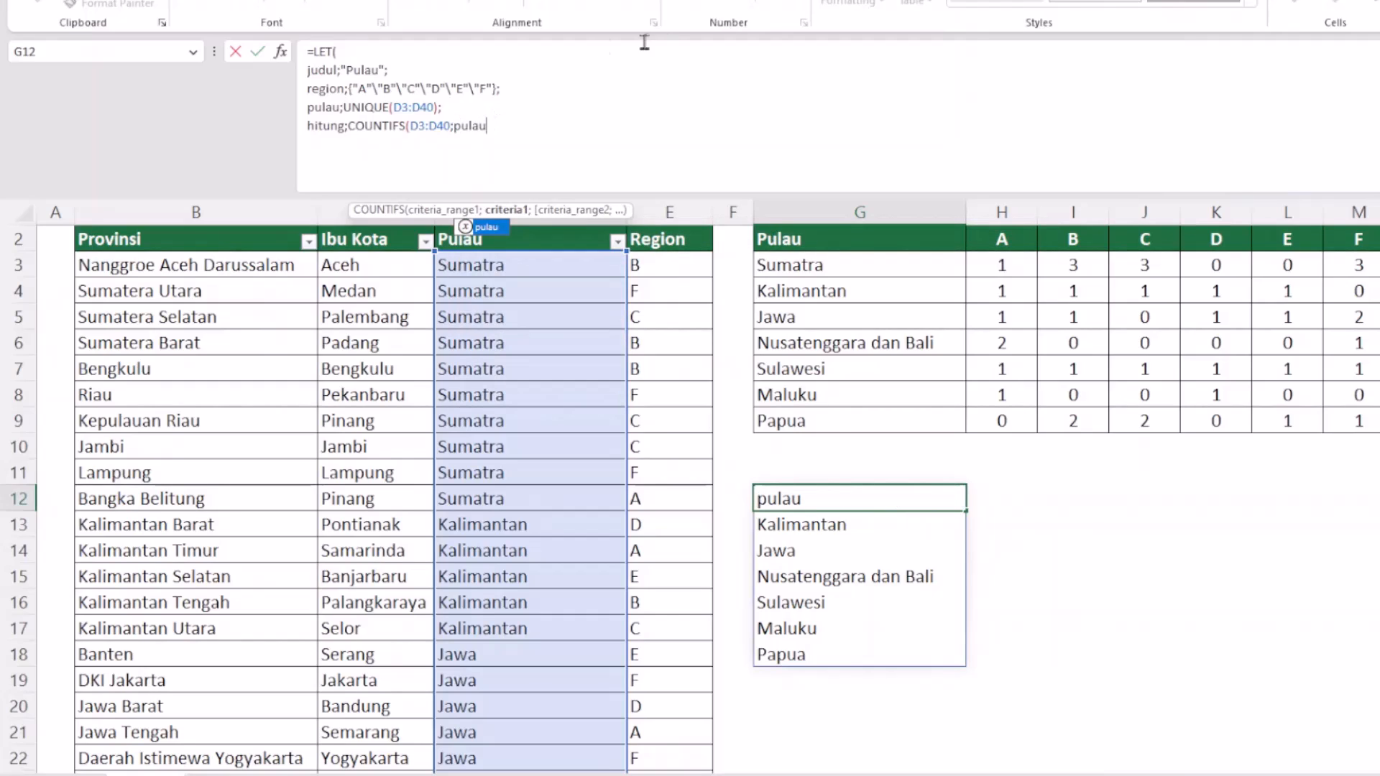
Step: Add the Region column E3:E40 matched against the name region as the second criteria pair, and close the COUNTIFS
type(";")
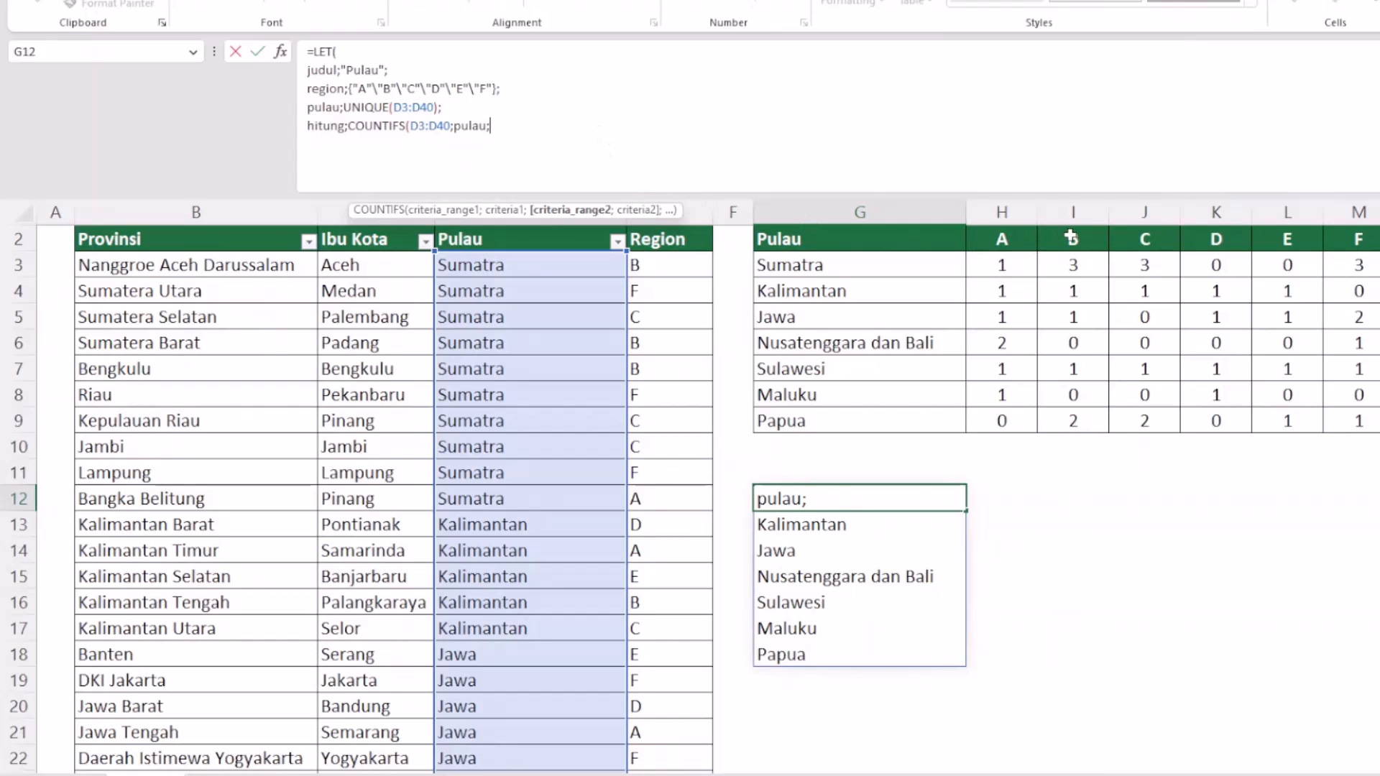
left_click(690, 263)
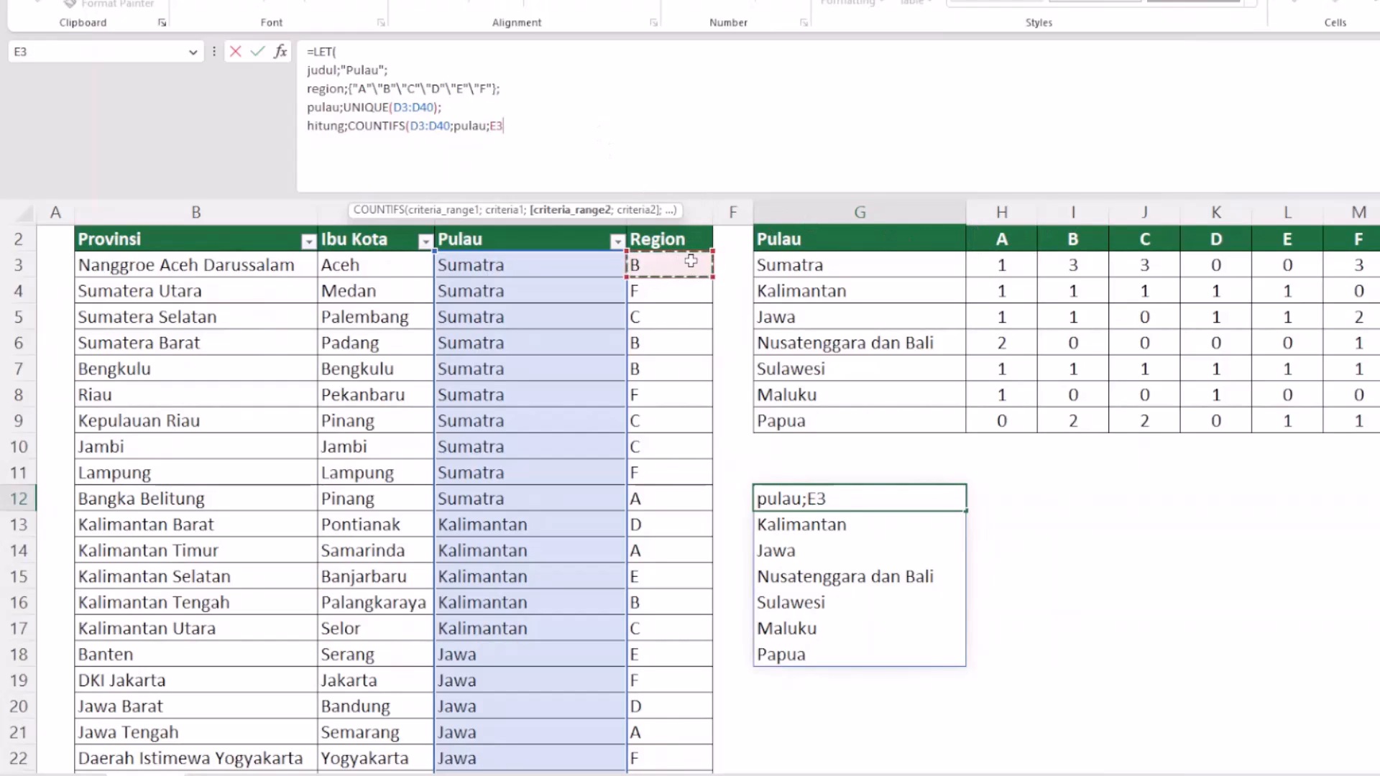
key("ctrl+shift+Down")
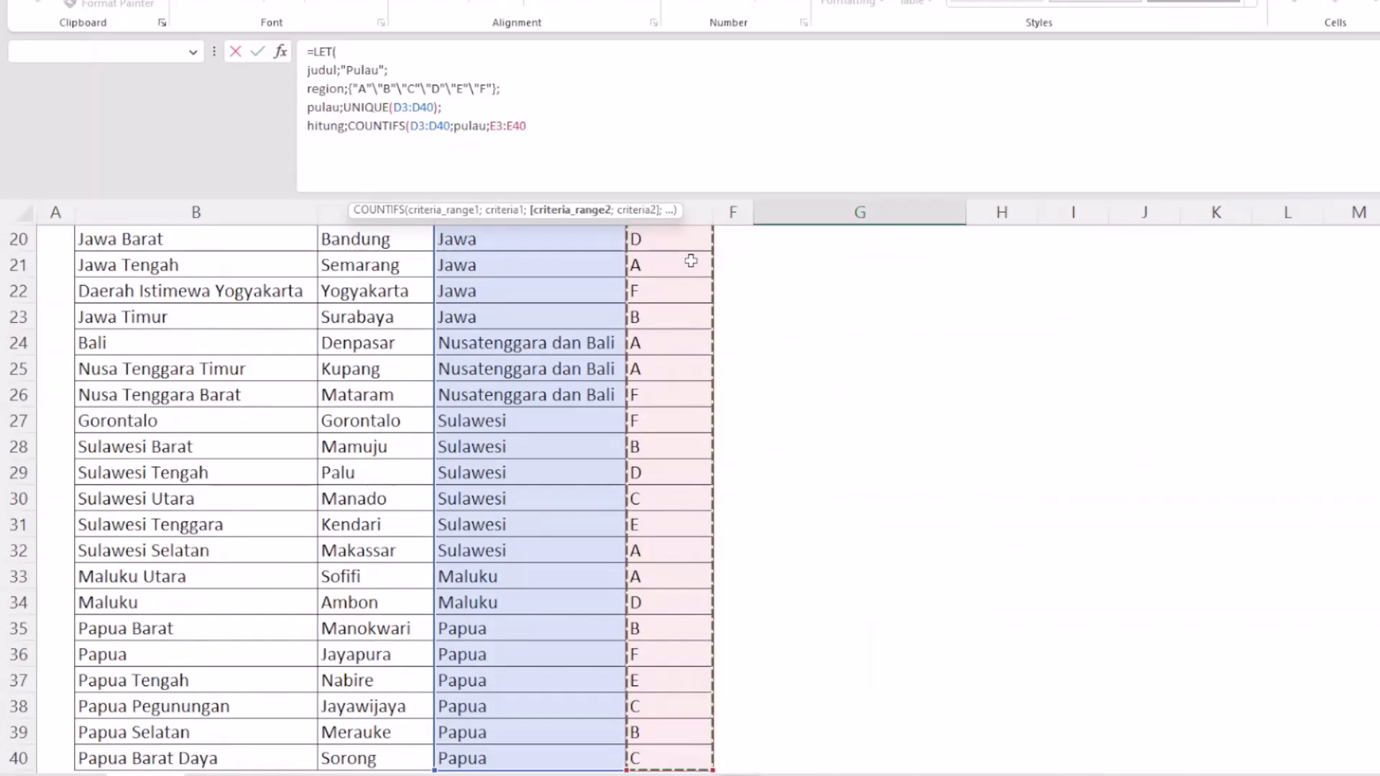
scroll(690, 261, "up", 6)
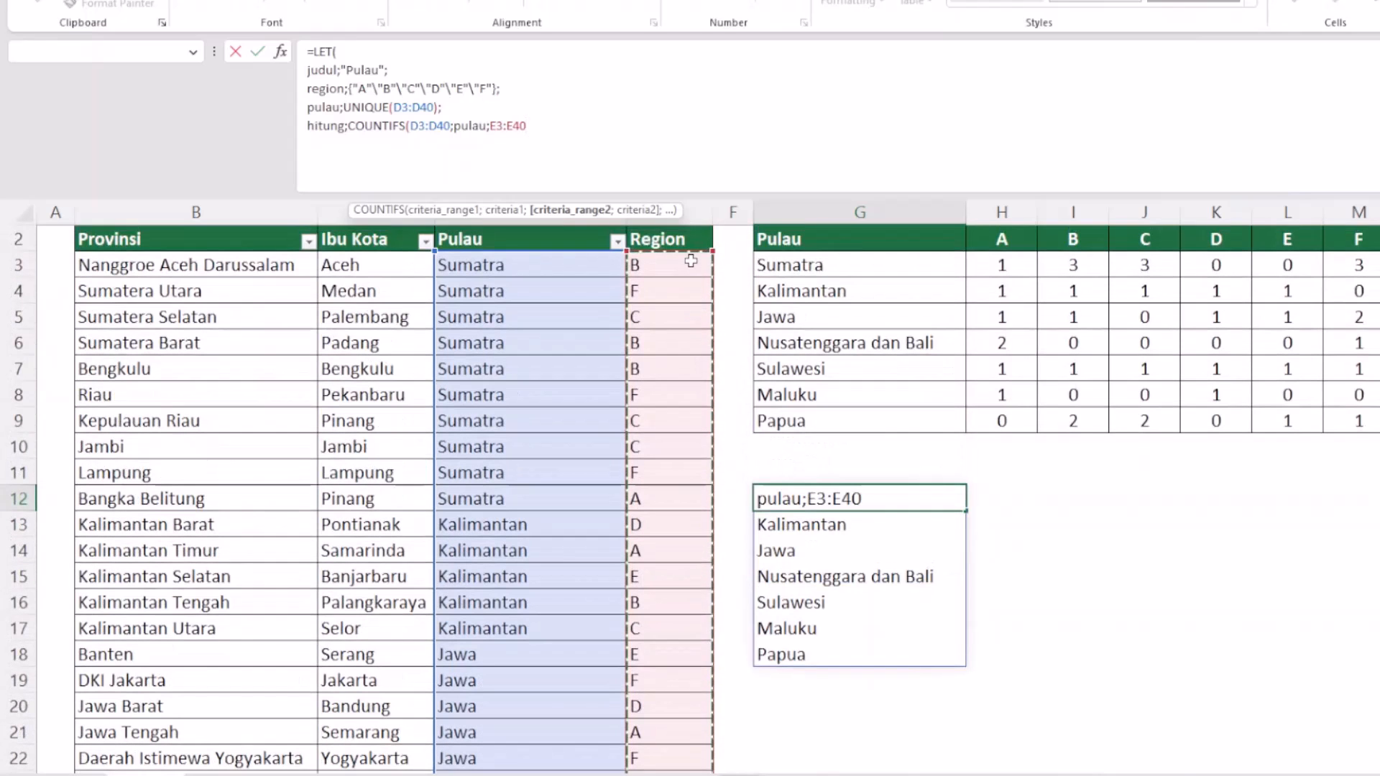
type(";")
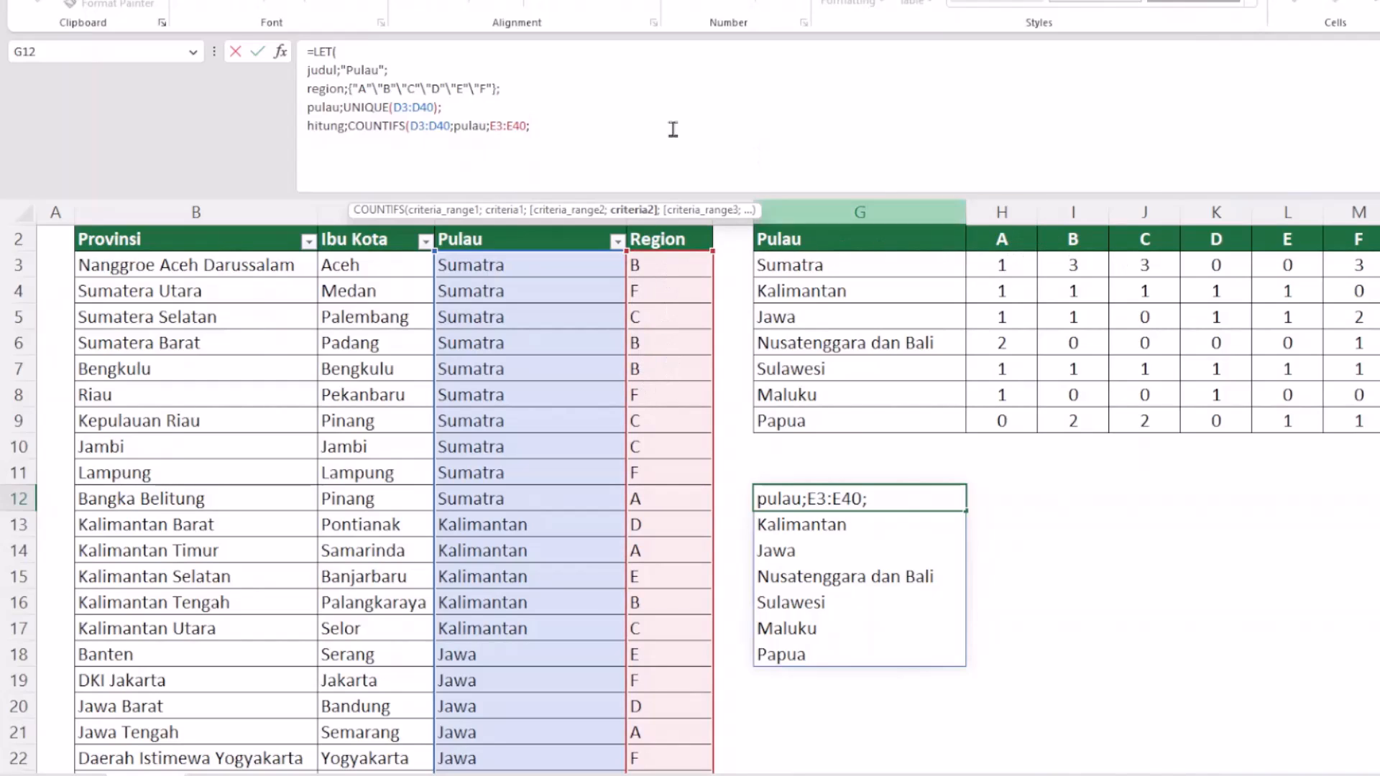
left_click_drag(346, 89, 302, 89)
left_click(546, 121)
type("re")
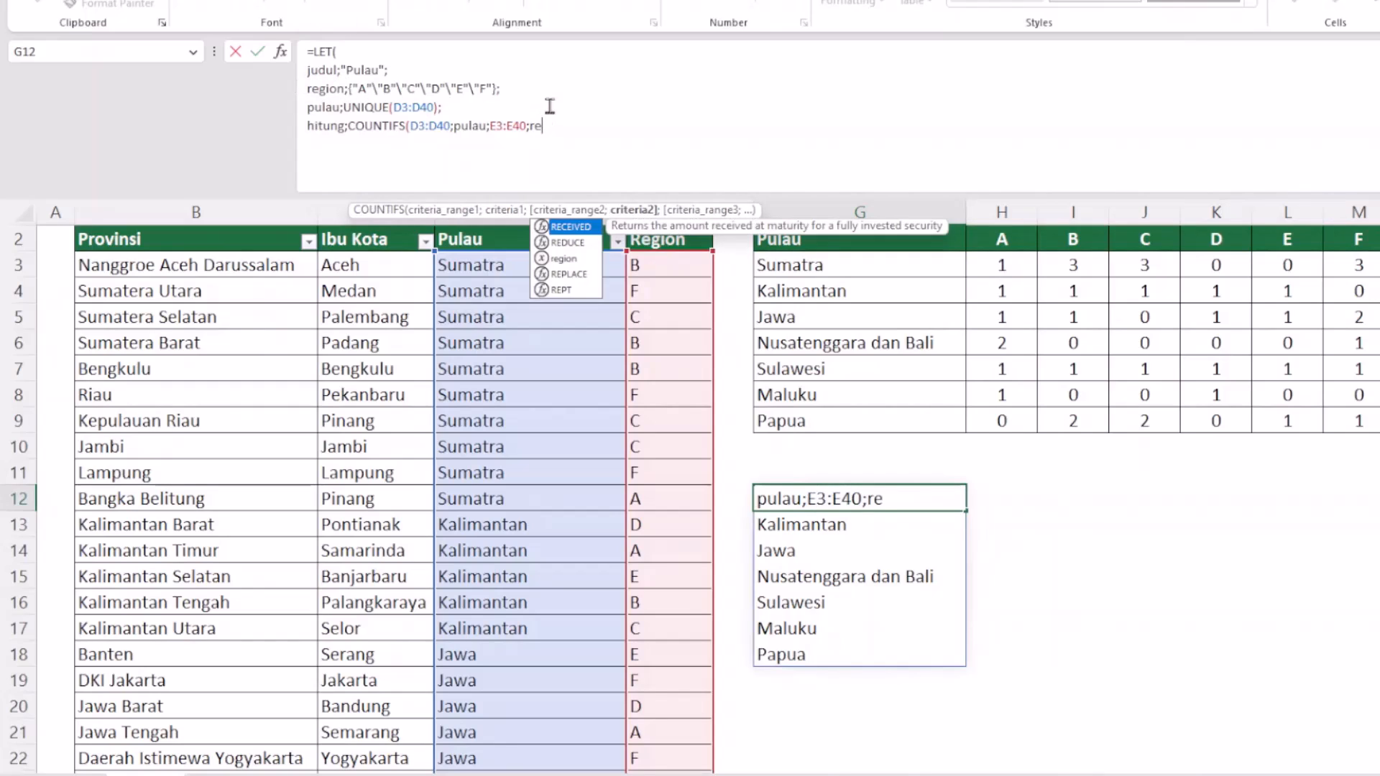
type("gion")
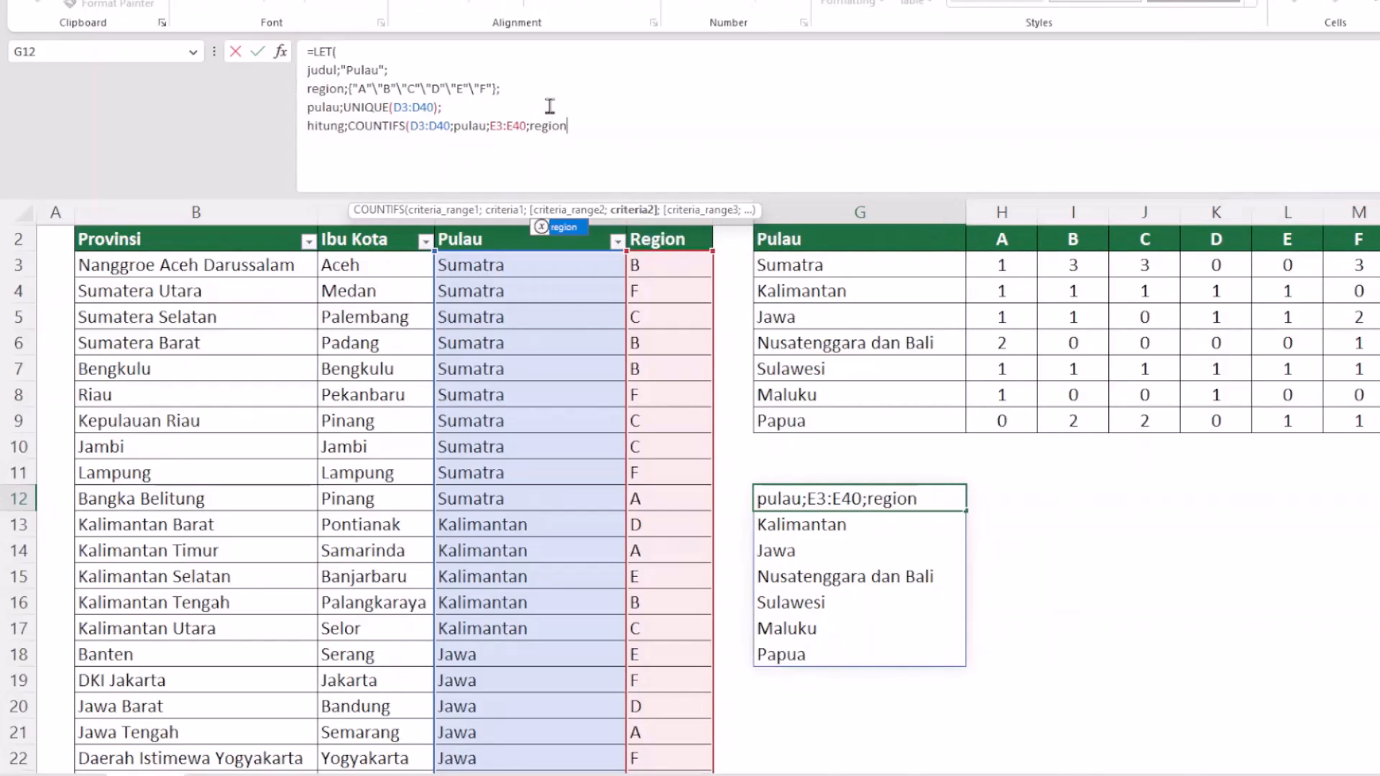
type(");")
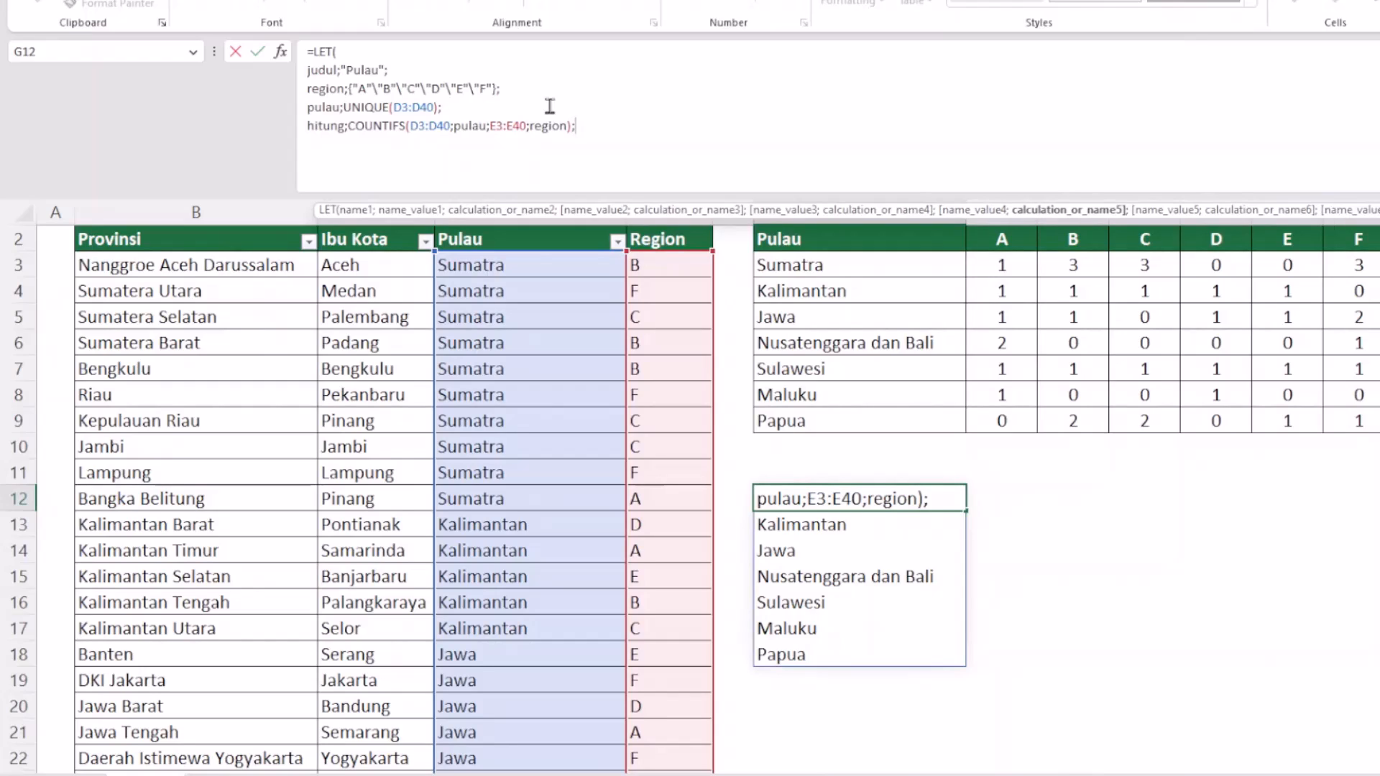
Step: Return hitung on a new line as the LET formula's result, enter it, and compare the spilled counts with H3:M9
key("alt+Return")
type("hitung)")
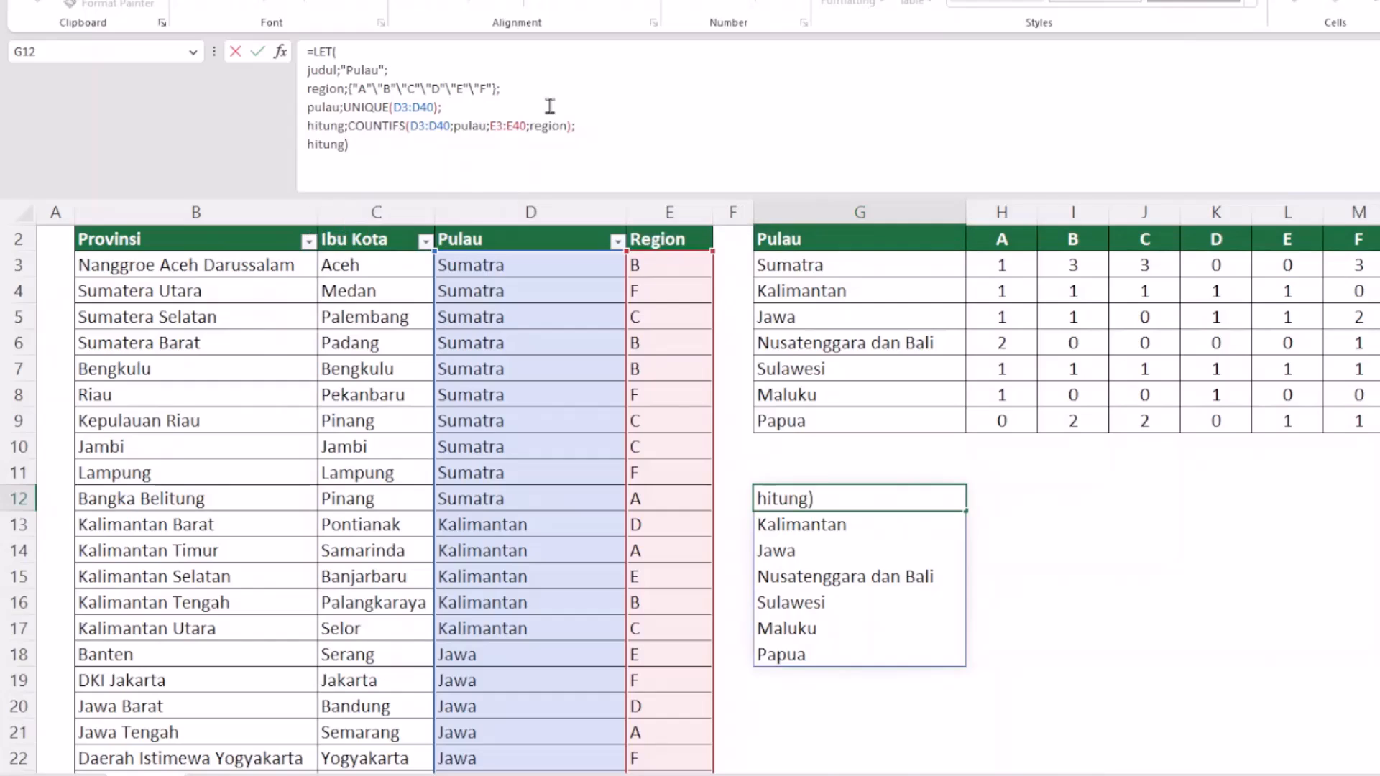
key("Return")
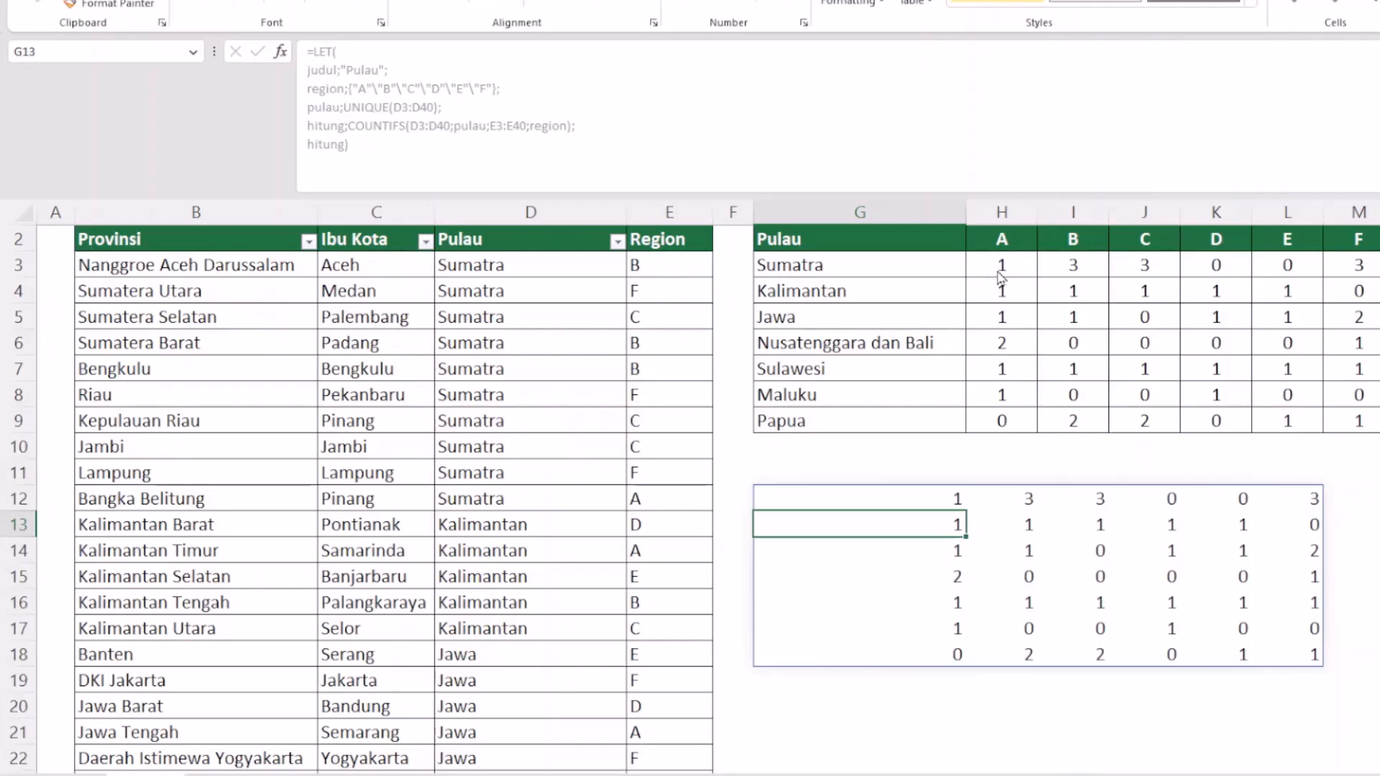
left_click_drag(990, 272, 961, 478)
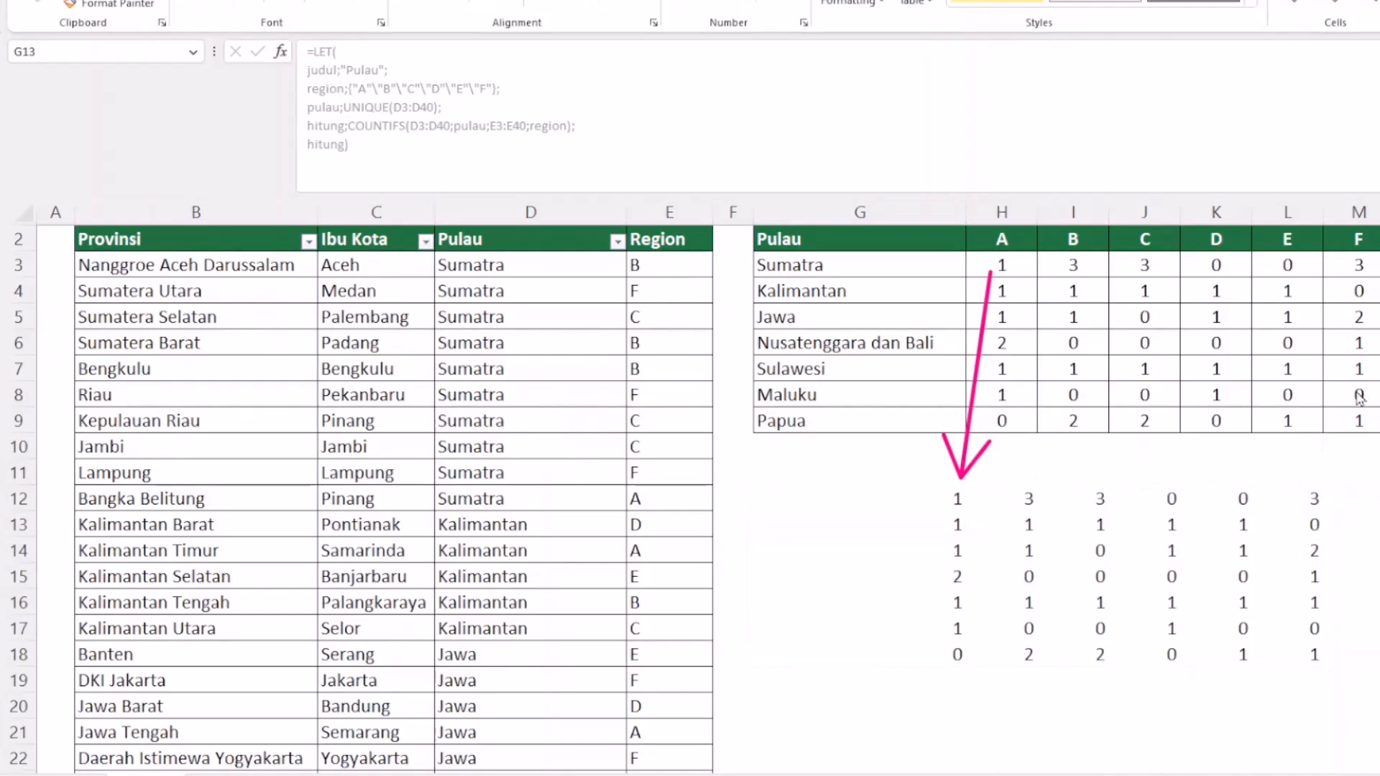
left_click_drag(1349, 395, 1315, 604)
left_click_drag(1157, 430, 1108, 635)
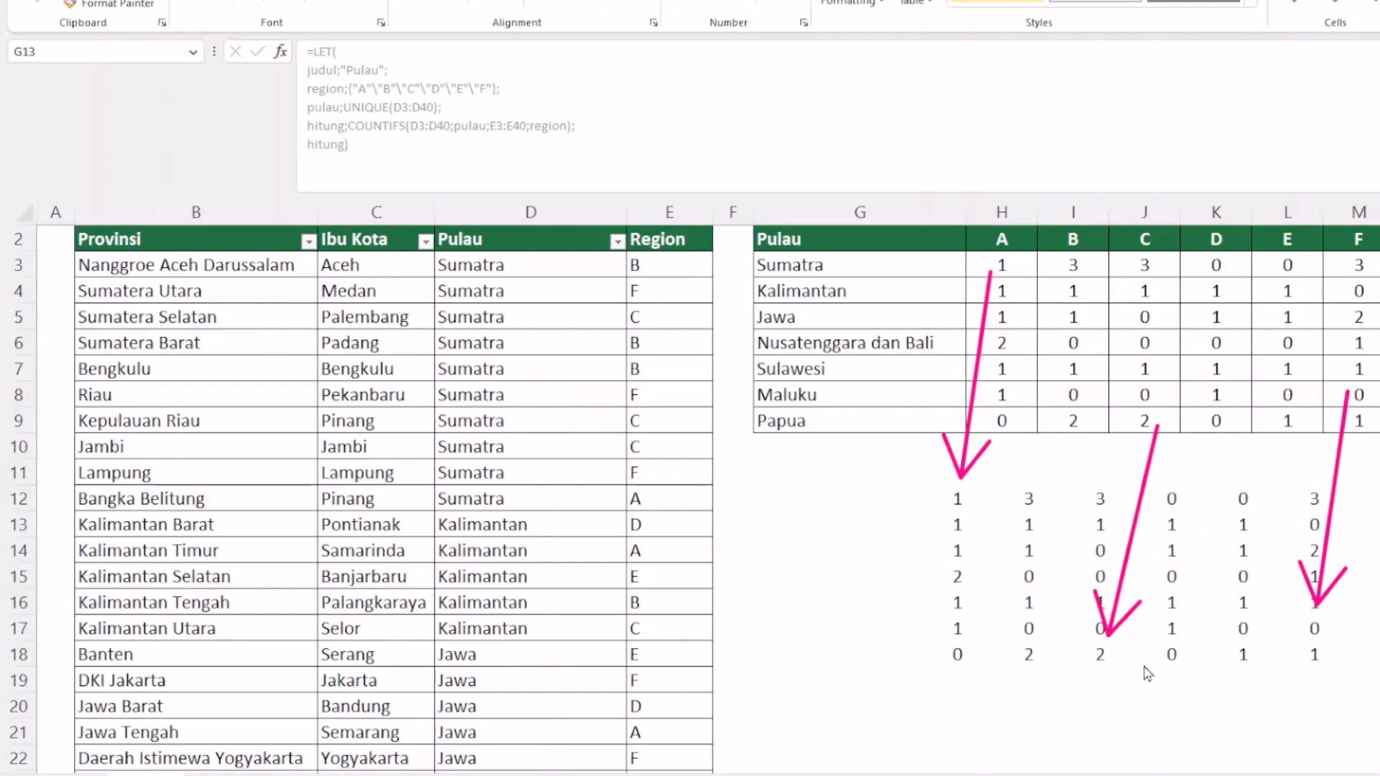
key("Escape")
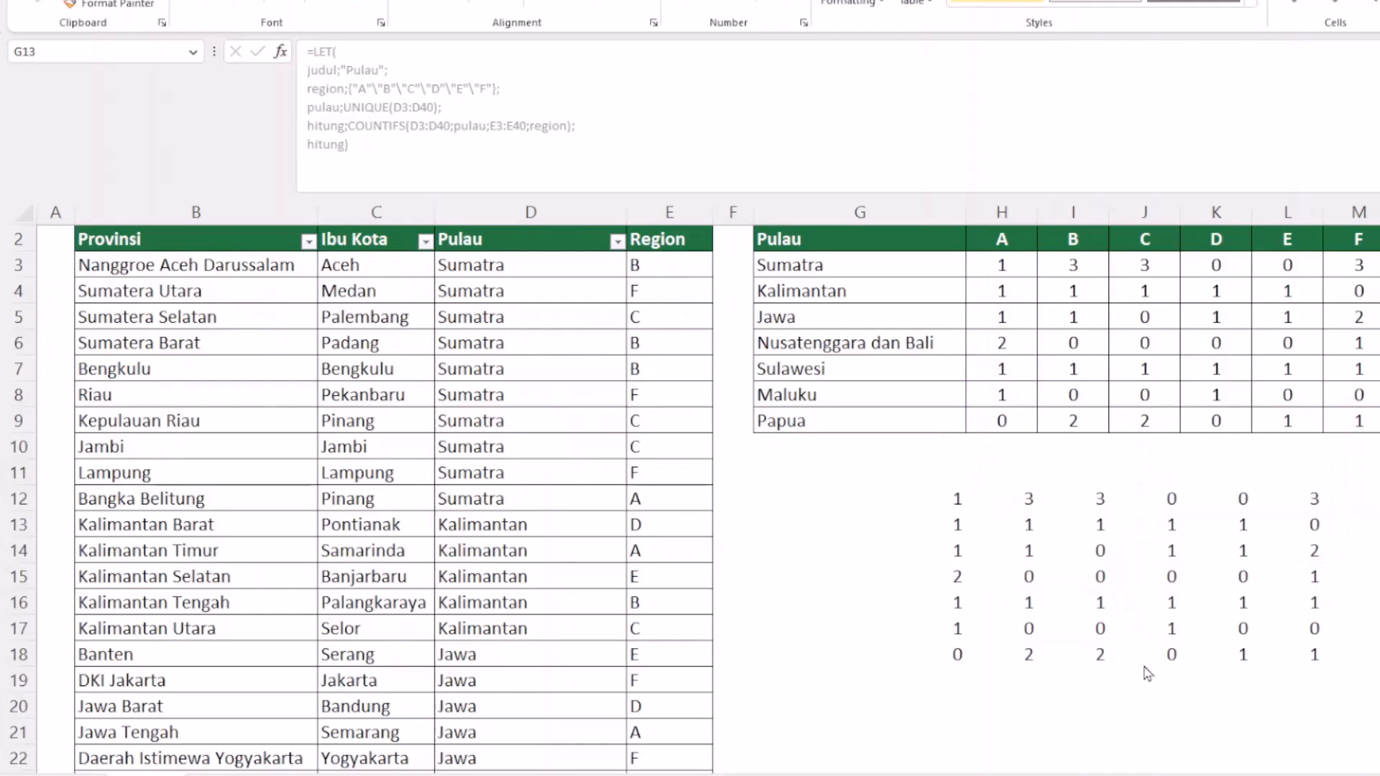
Step: Review the count table's four parts against the LET formula: the Pulau heading, island names, region letters and counts
left_click(924, 497)
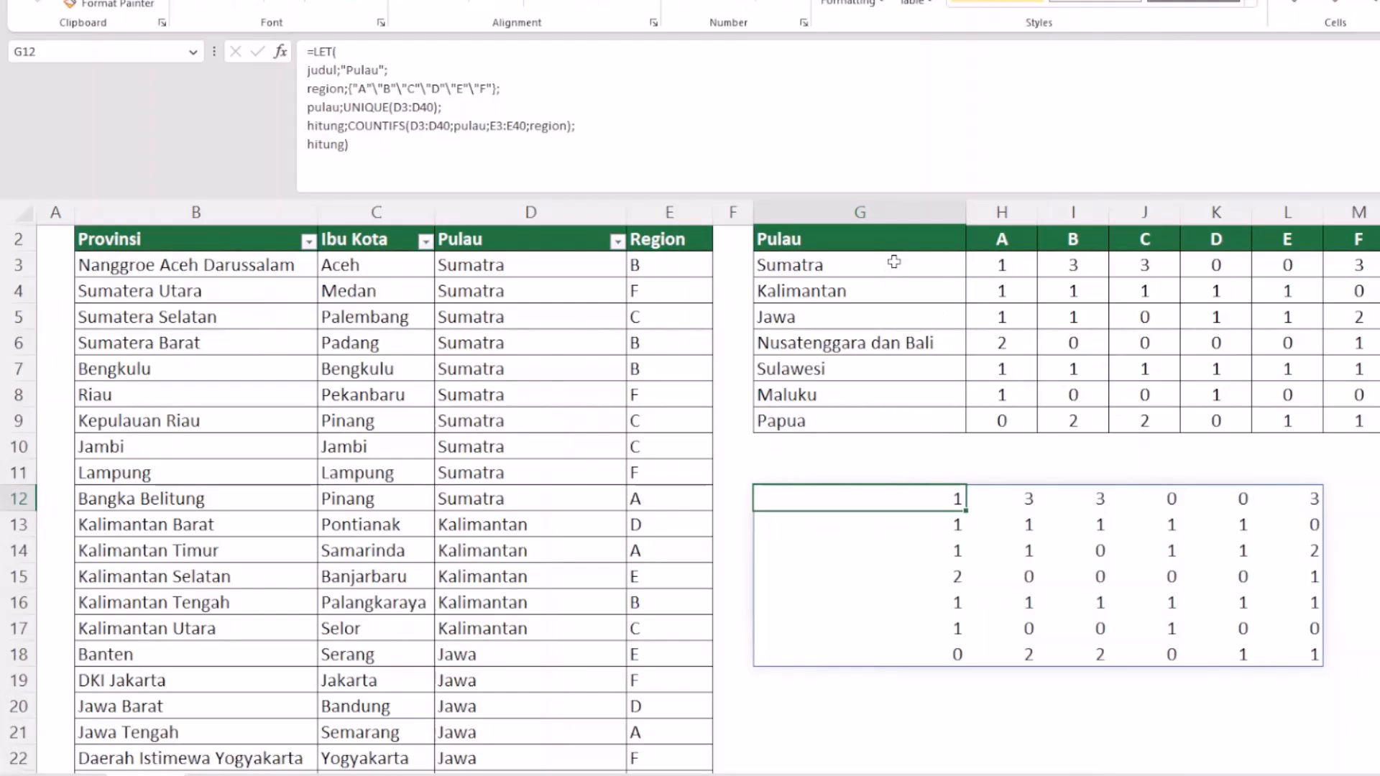
left_click(857, 237)
left_click_drag(839, 268, 840, 405)
left_click_drag(833, 264, 835, 418)
left_click_drag(1007, 242, 1352, 245)
left_click_drag(1002, 261, 1348, 423)
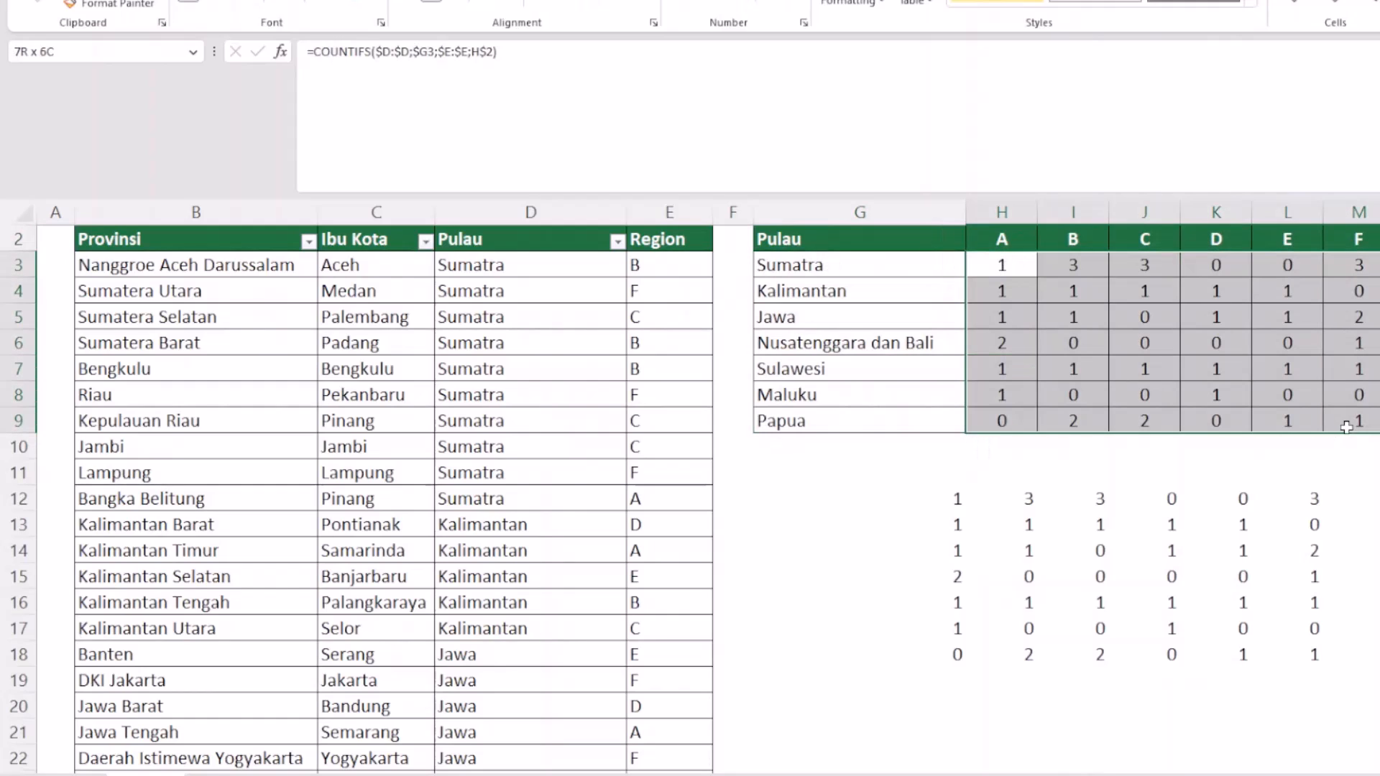
left_click_drag(868, 240, 1247, 441)
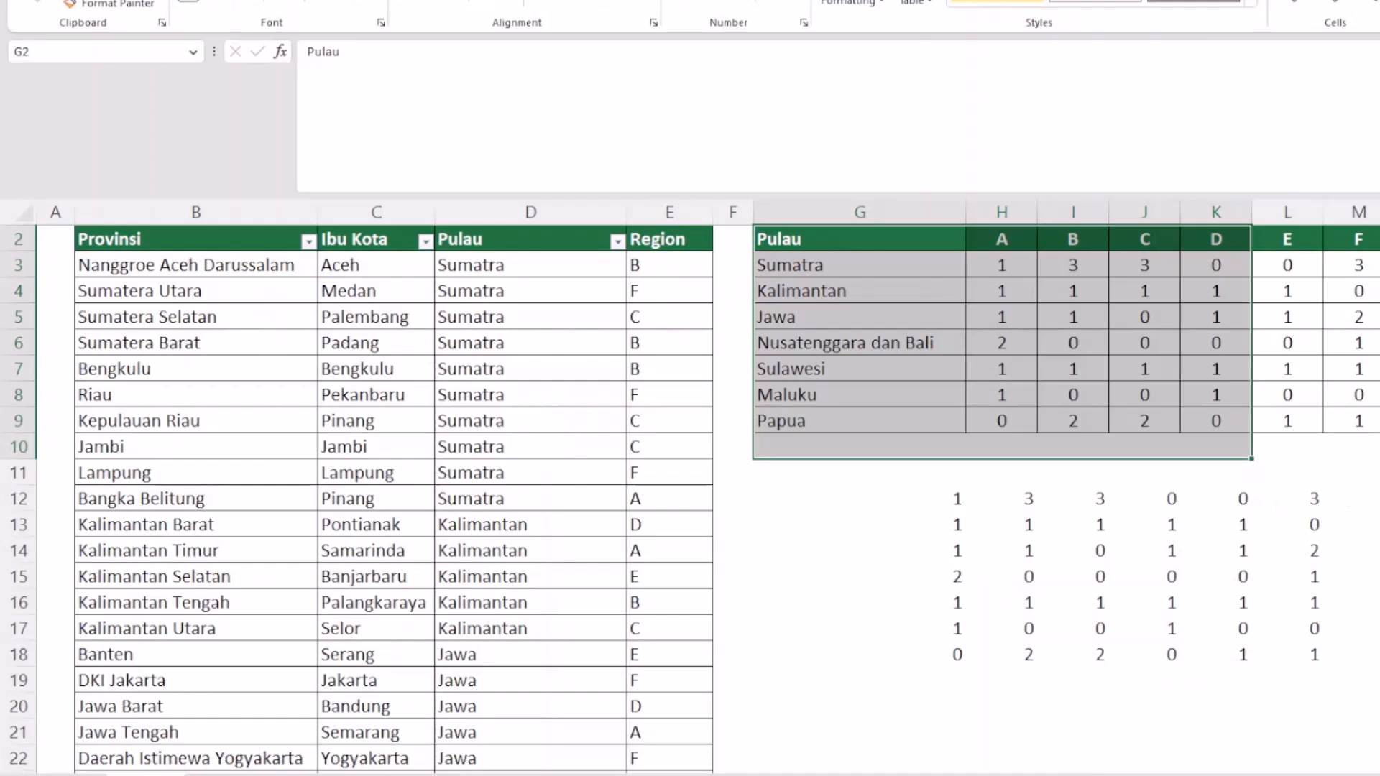
Step: Examine how the count table splits into two vertical blocks: heading above islands, and region letters above counts
key("alt+Tab")
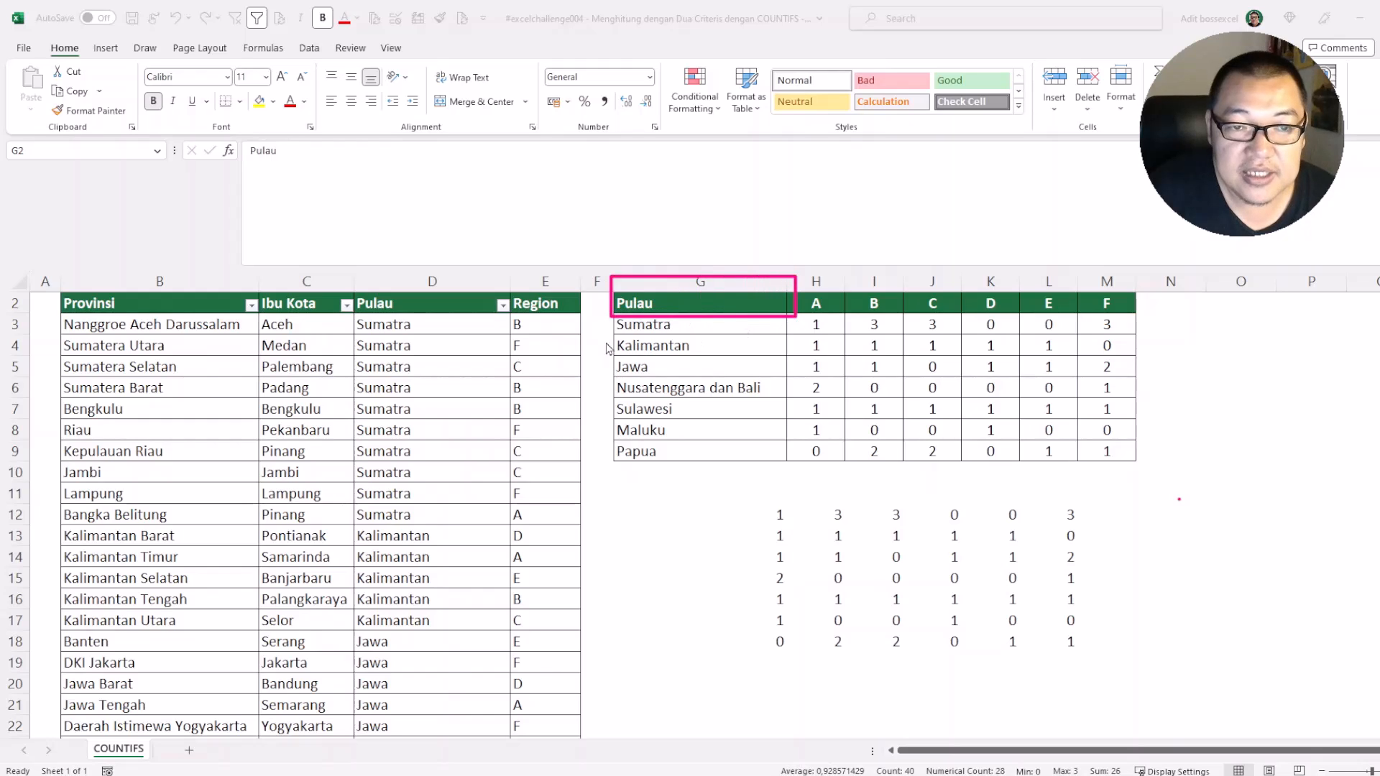
mouse_move(612, 327)
left_mouse_down()
mouse_move(615, 444)
mouse_move(790, 478)
left_mouse_up()
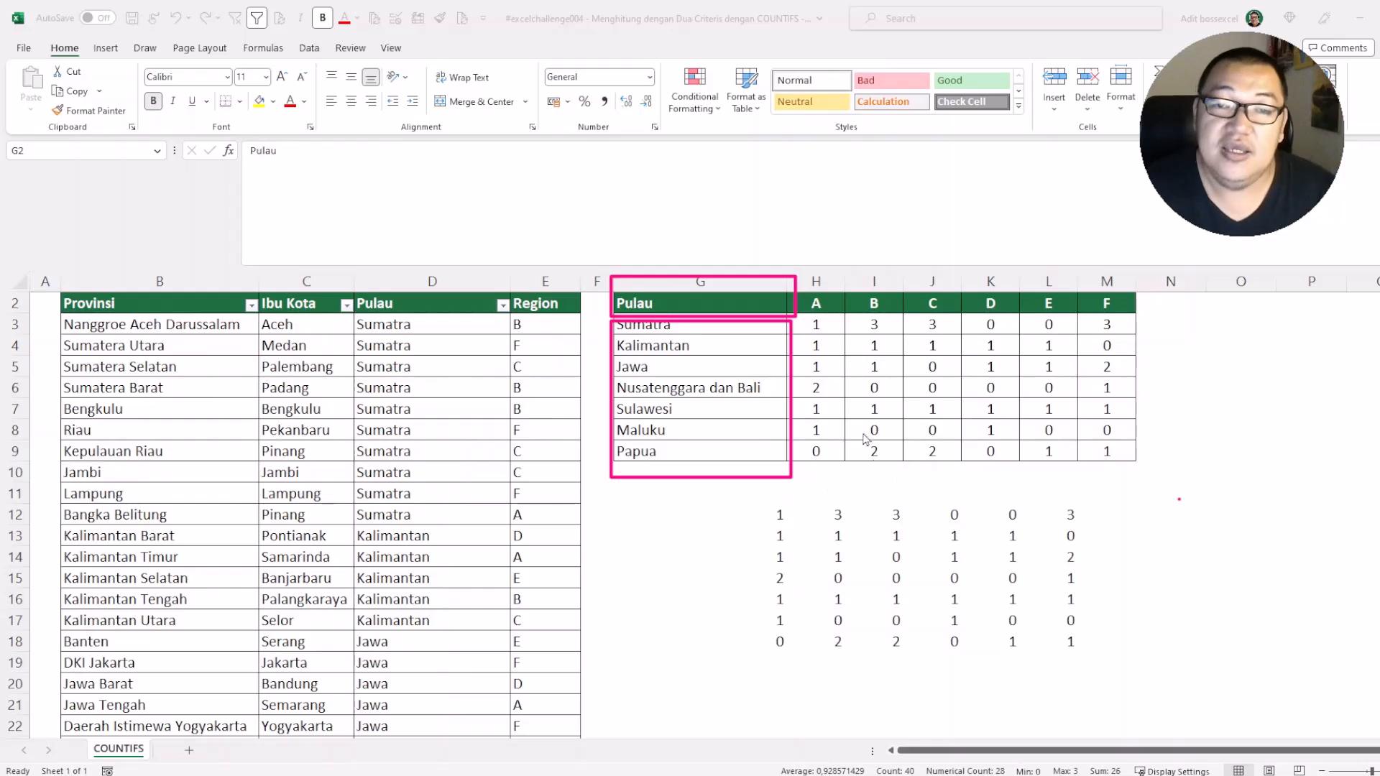
mouse_move(805, 291)
left_mouse_down()
mouse_move(889, 324)
mouse_move(1143, 331)
mouse_move(931, 338)
mouse_move(804, 421)
mouse_move(809, 483)
left_mouse_up()
mouse_move(590, 259)
left_mouse_down()
mouse_move(667, 263)
mouse_move(792, 324)
mouse_move(807, 477)
mouse_move(797, 530)
mouse_move(797, 518)
left_mouse_up()
mouse_move(1160, 266)
left_mouse_down()
mouse_move(811, 282)
mouse_move(801, 523)
left_mouse_up()
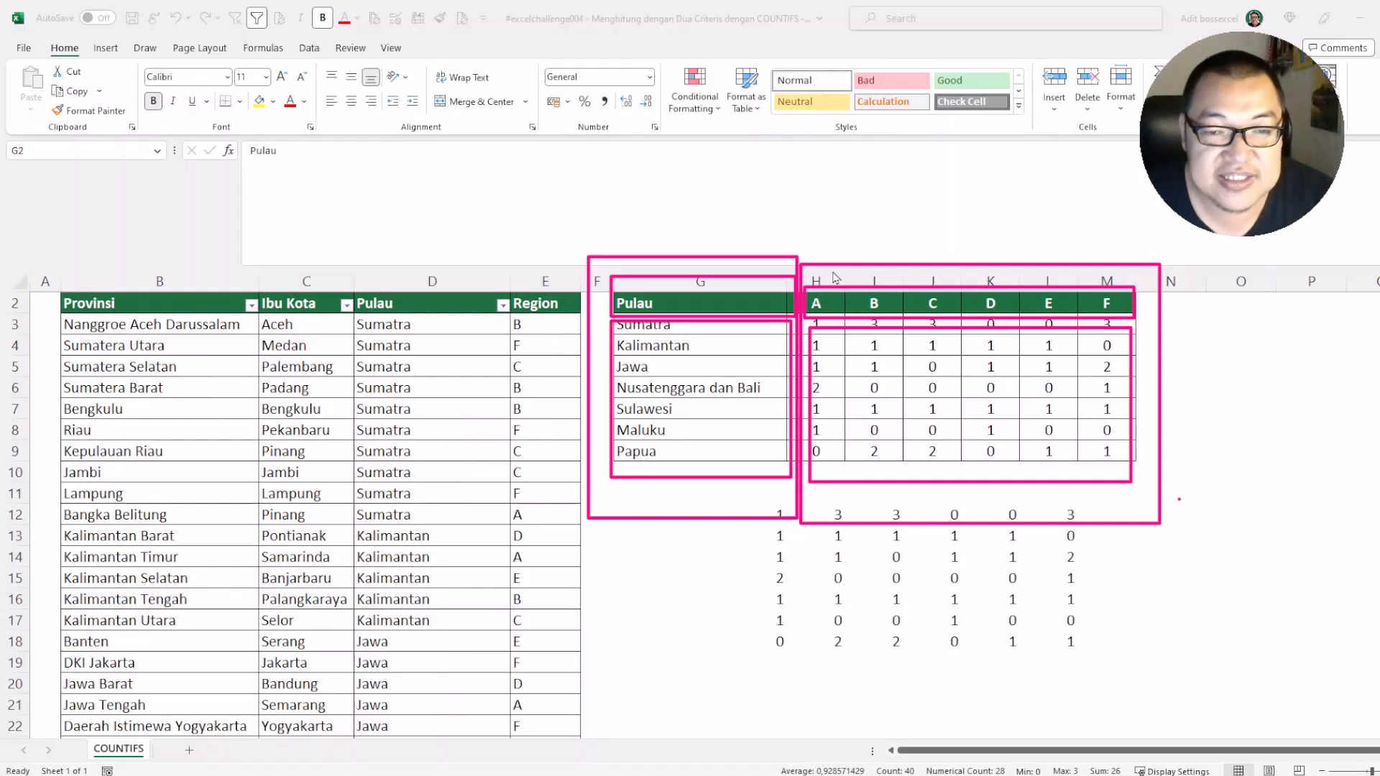
key("Escape")
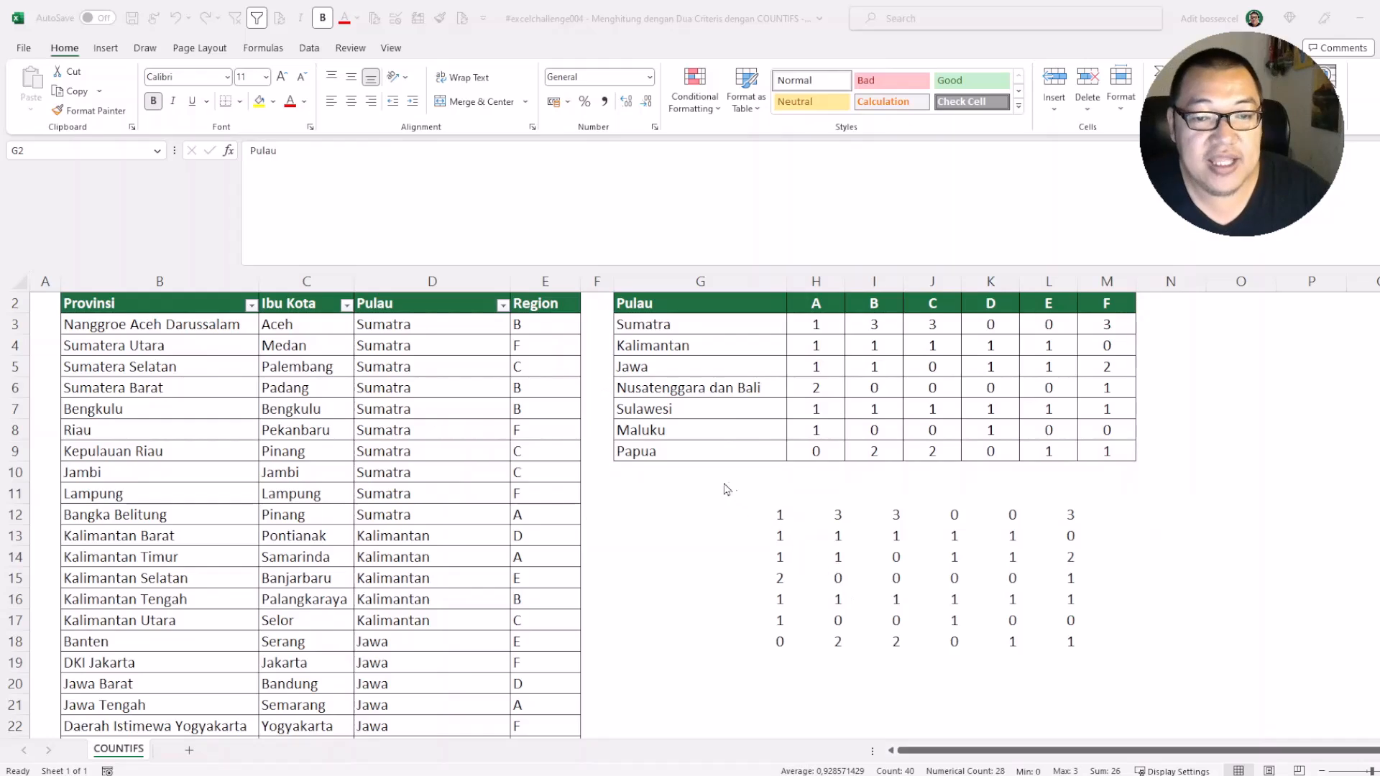
Step: Replace the closing hitung result in G12's LET formula with a new variable name join1
left_click(701, 517)
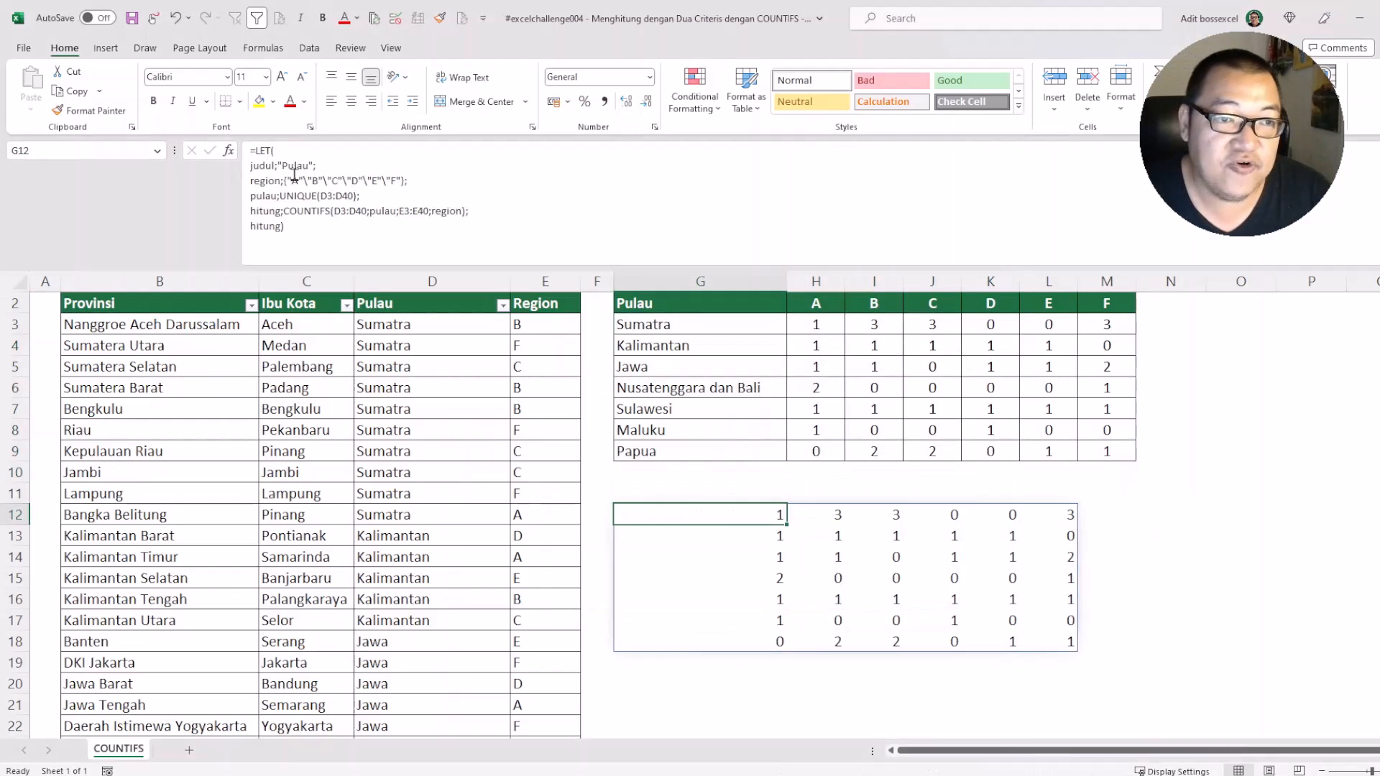
left_click(297, 227)
left_click_drag(297, 227, 252, 227)
key("BackSpace")
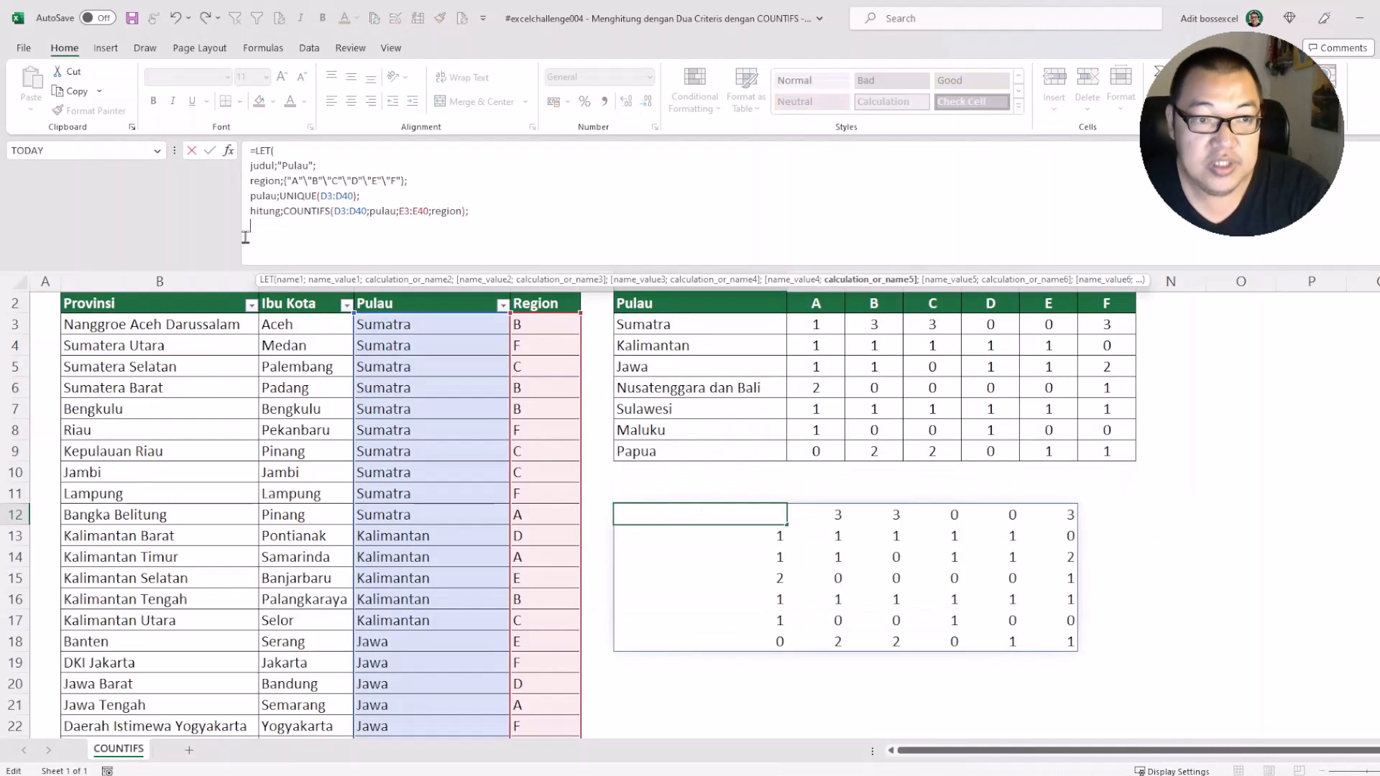
type("j")
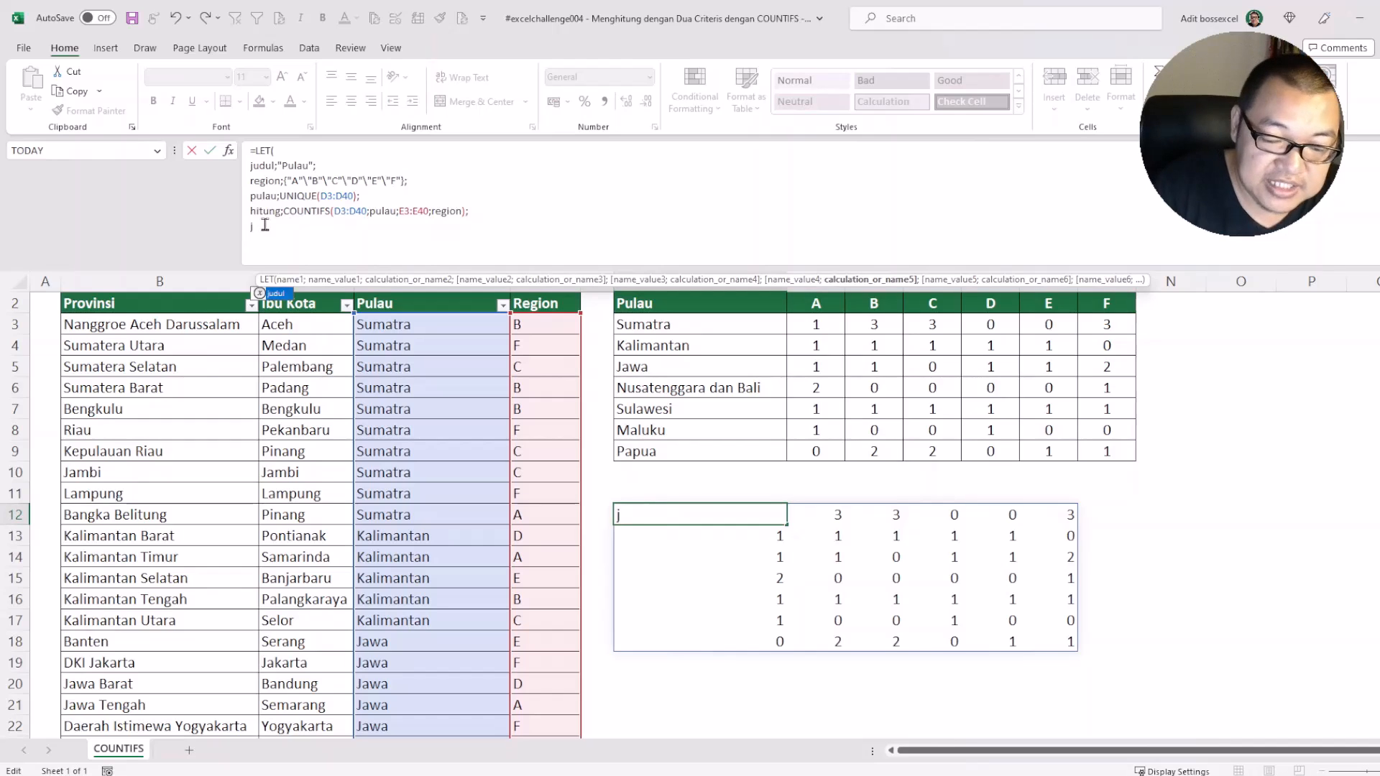
type("oin1;")
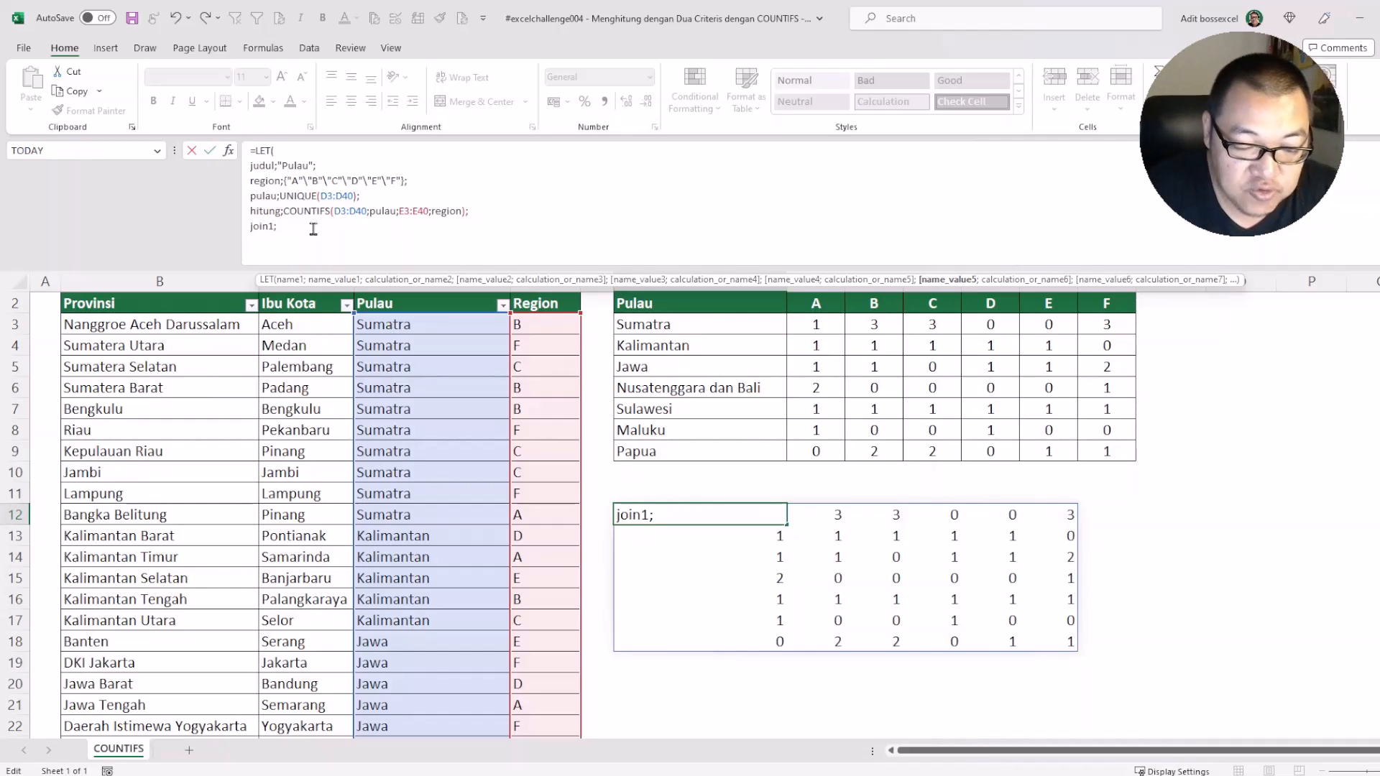
Step: Define join1 as VSTACK(judul;pulau) to stack the heading above the island names, and start a new formula line
type("VSTACK(")
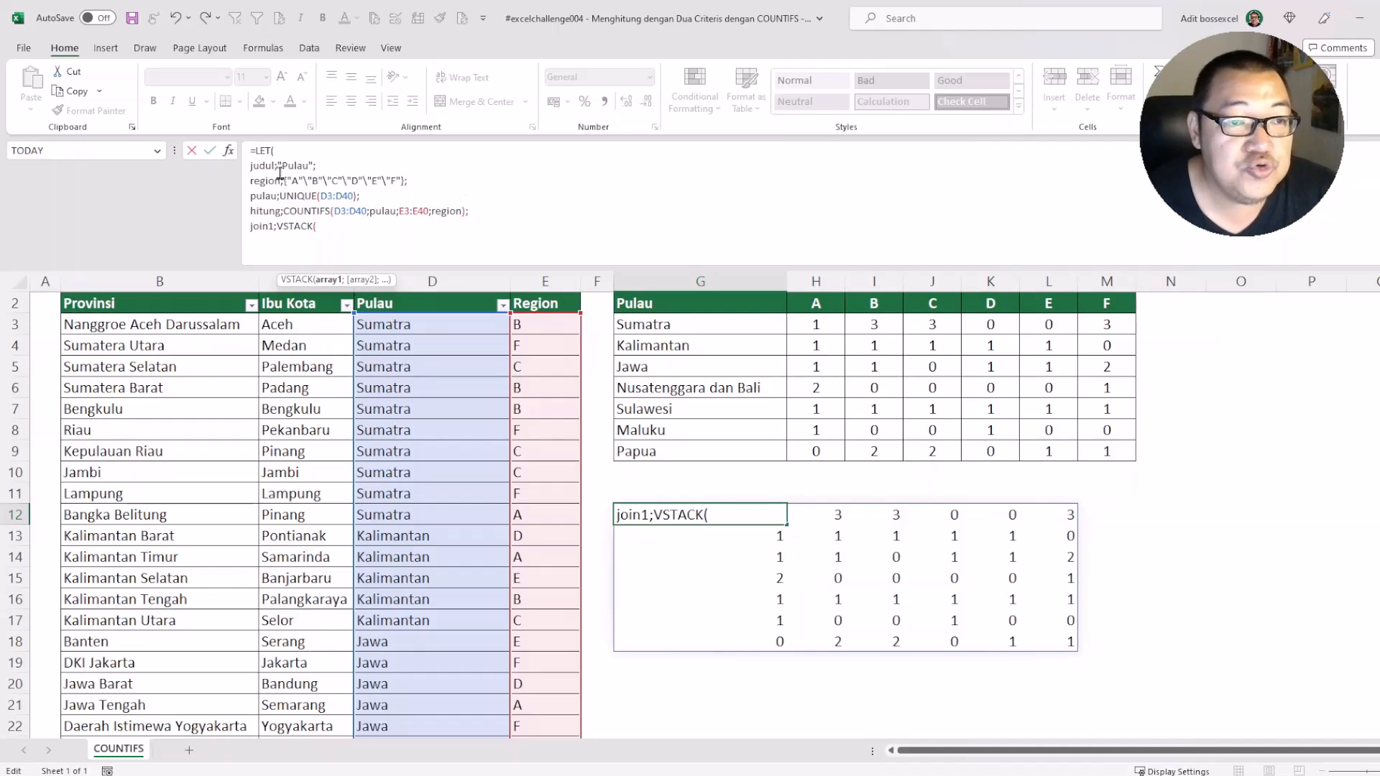
type("j")
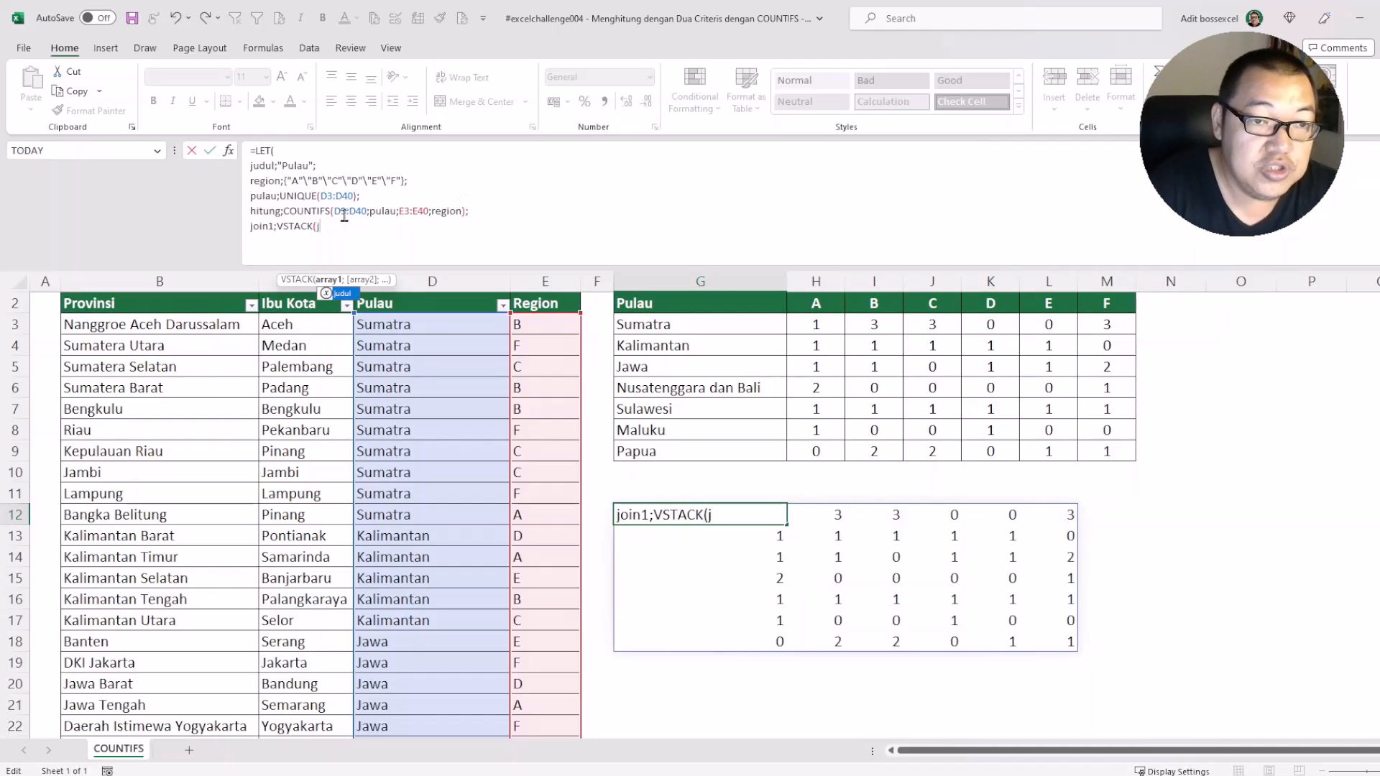
type("udul")
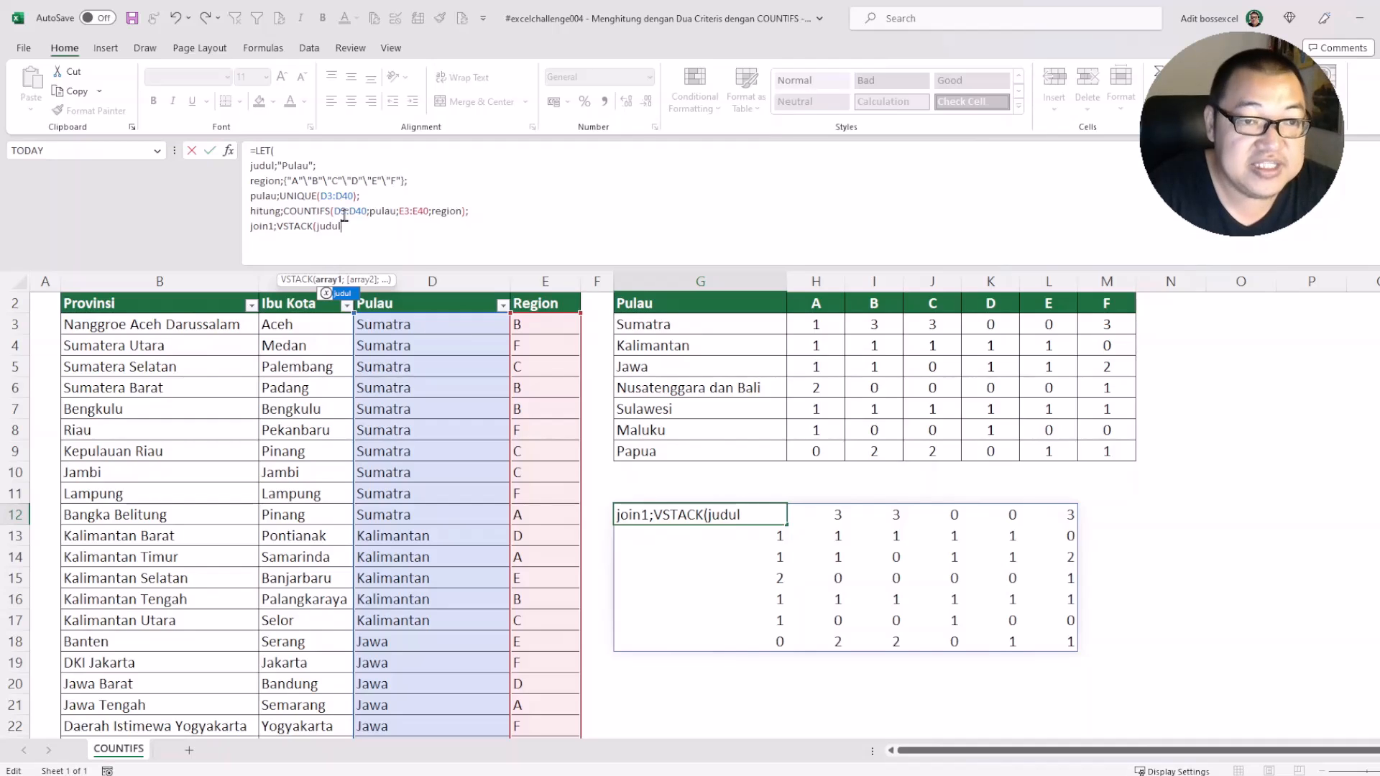
type(";")
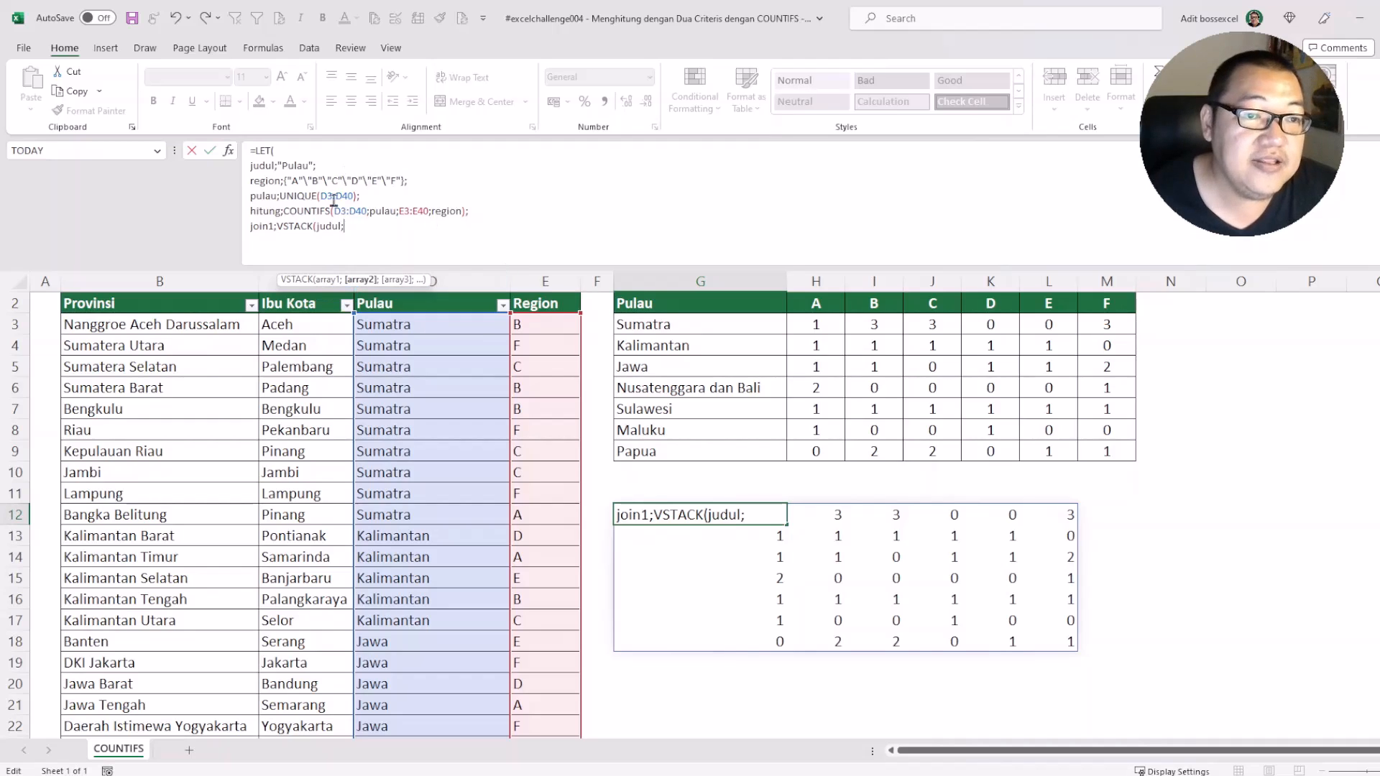
type("pu")
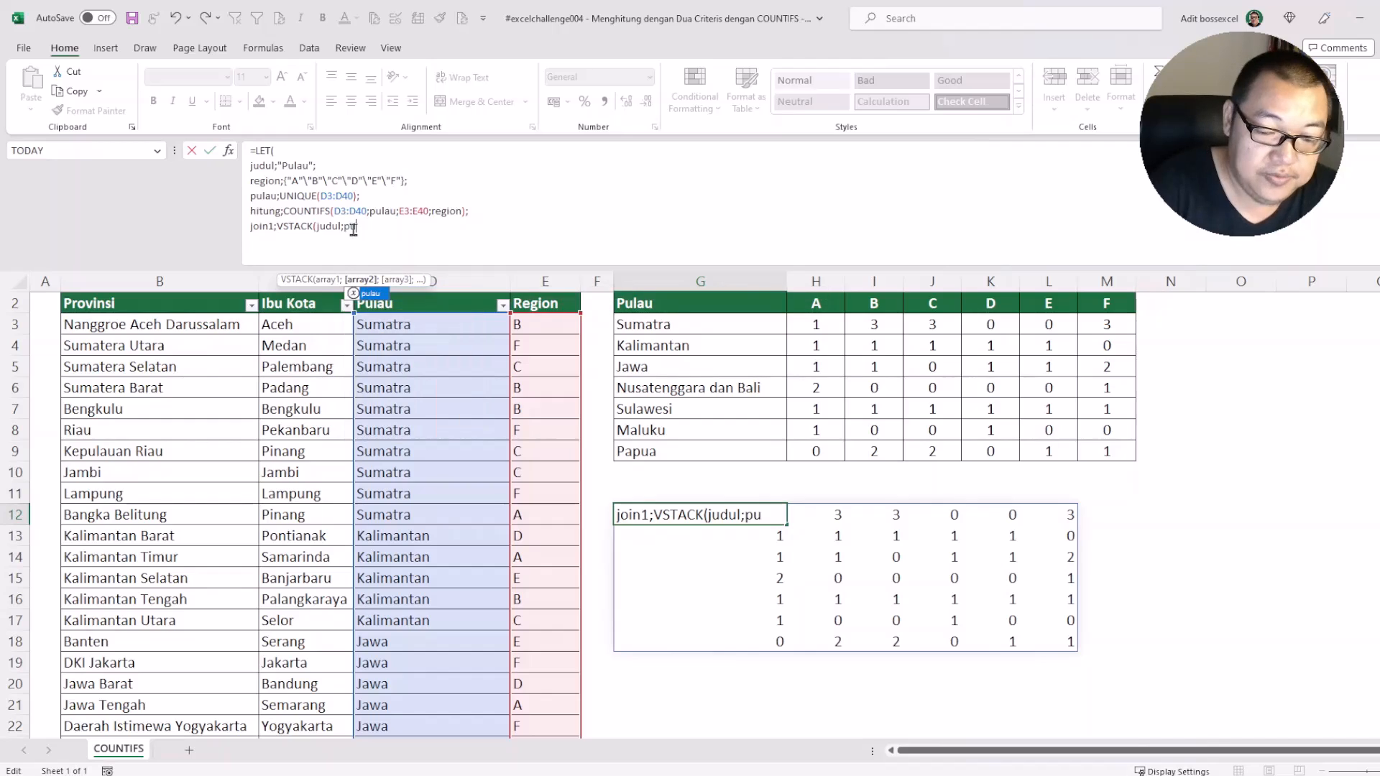
type("lau); ")
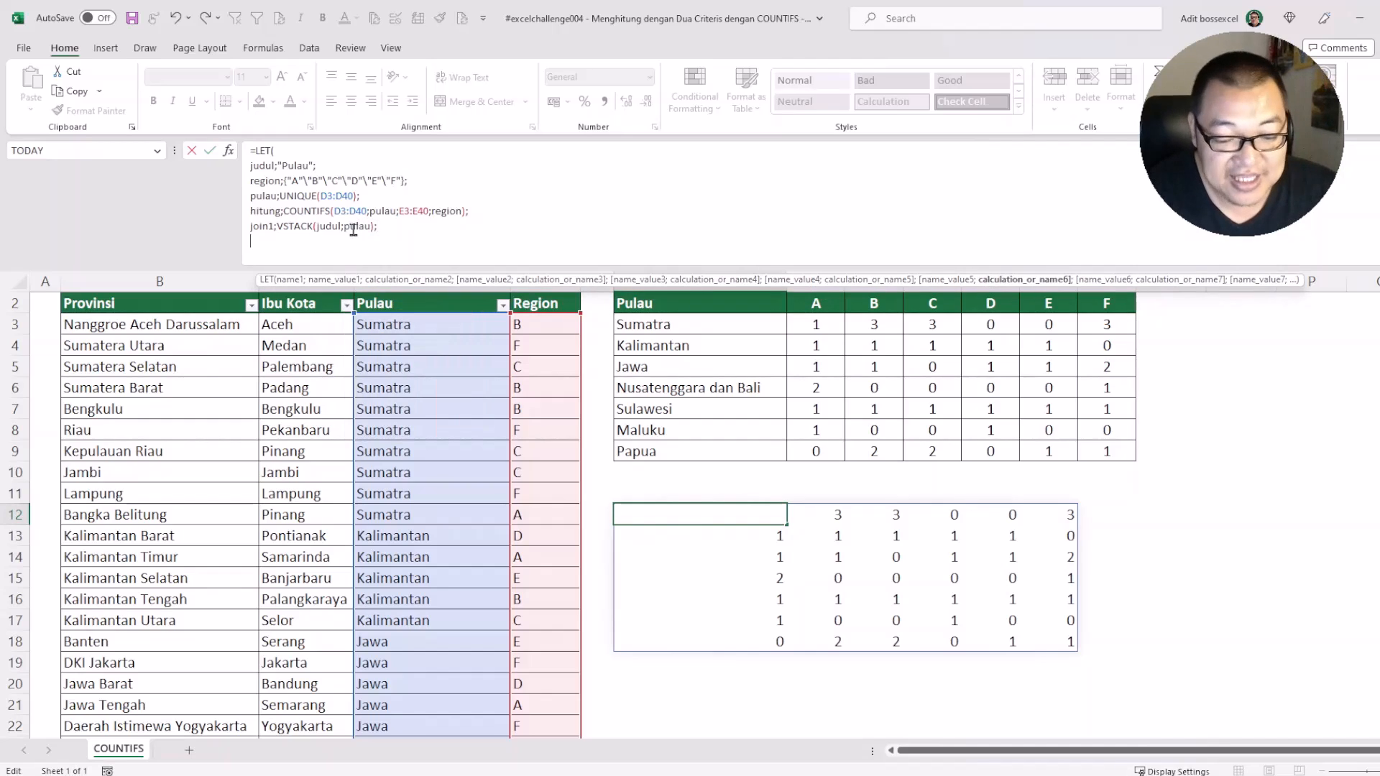
Step: Return join1 as the LET formula's result, enter it, and check the spilled heading and island list
type("join1)")
key("Return")
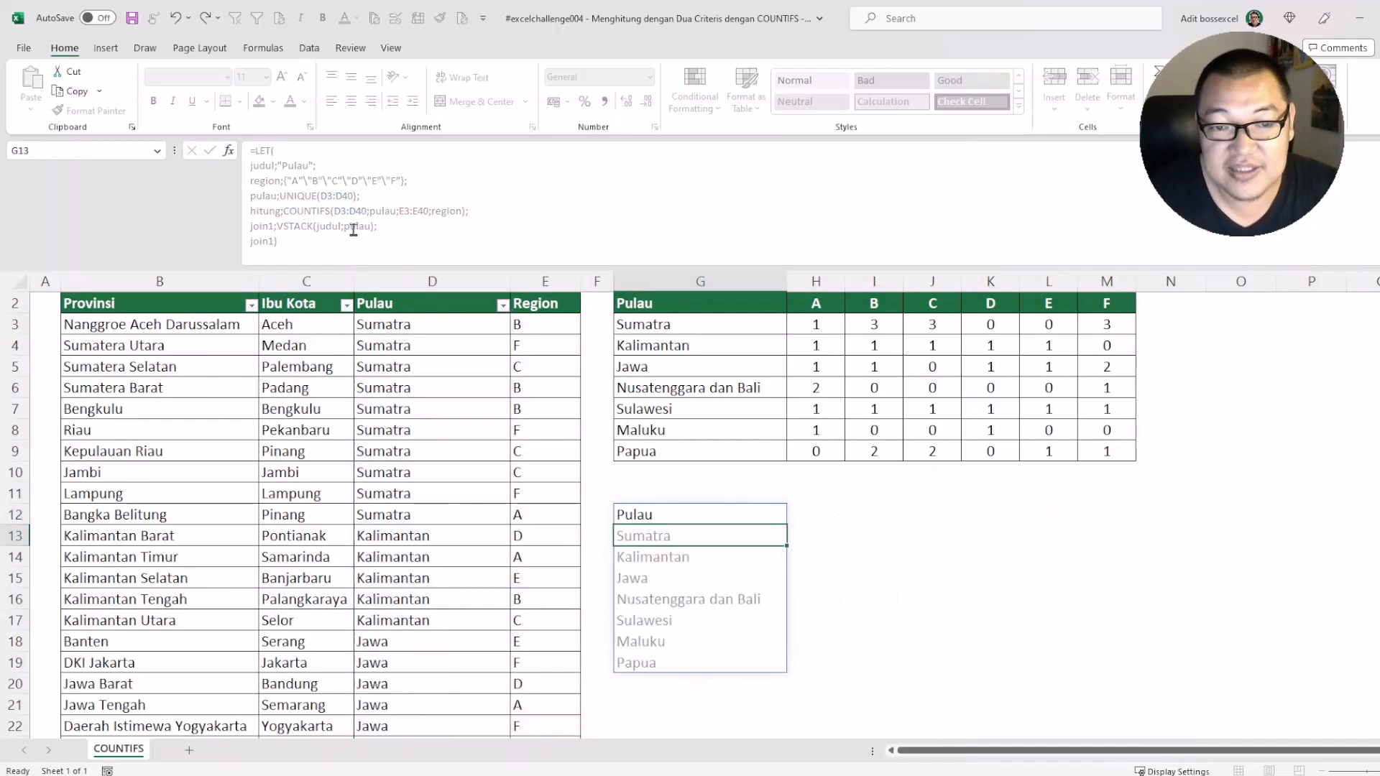
left_click_drag(684, 535, 705, 663)
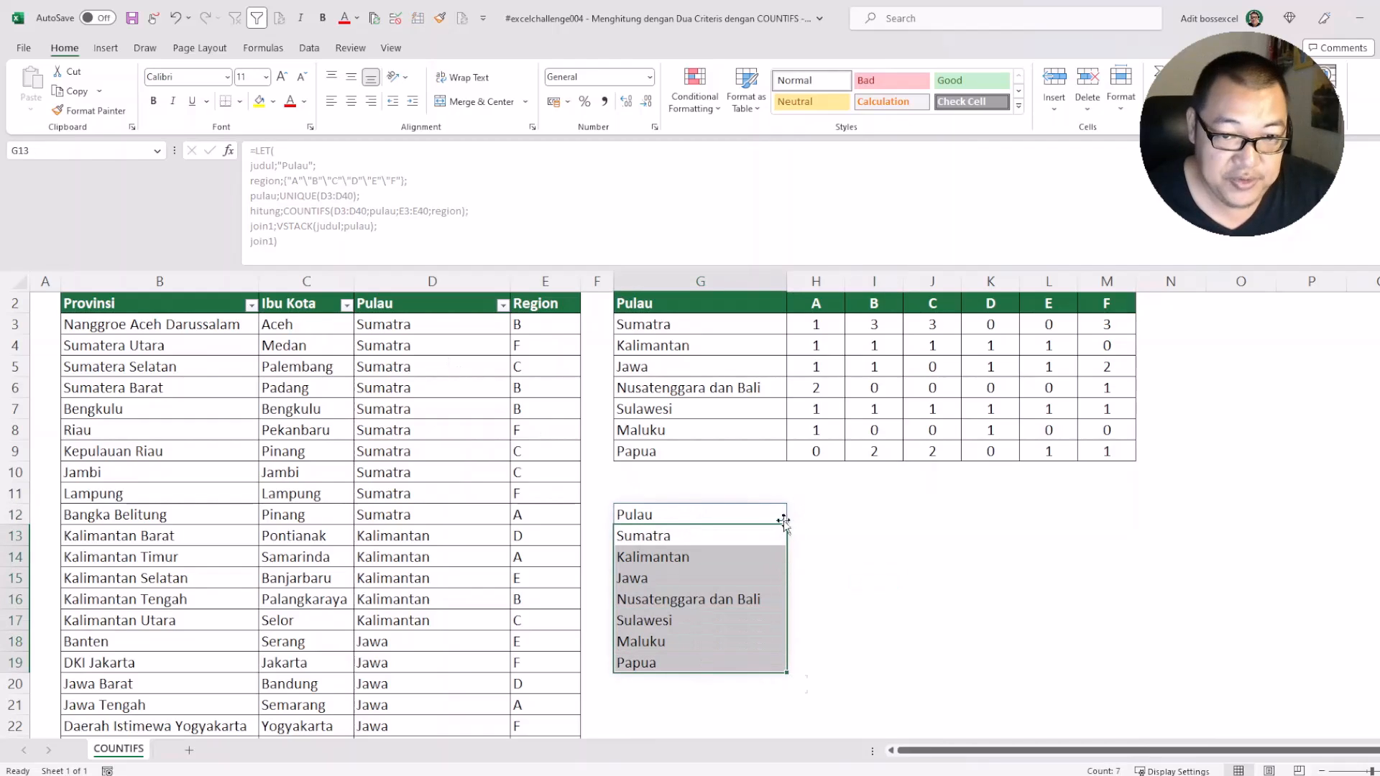
Step: Replace the returned join1 in G12's formula with a new variable join2 defined as VSTACK(region;hitung)
left_click(720, 511)
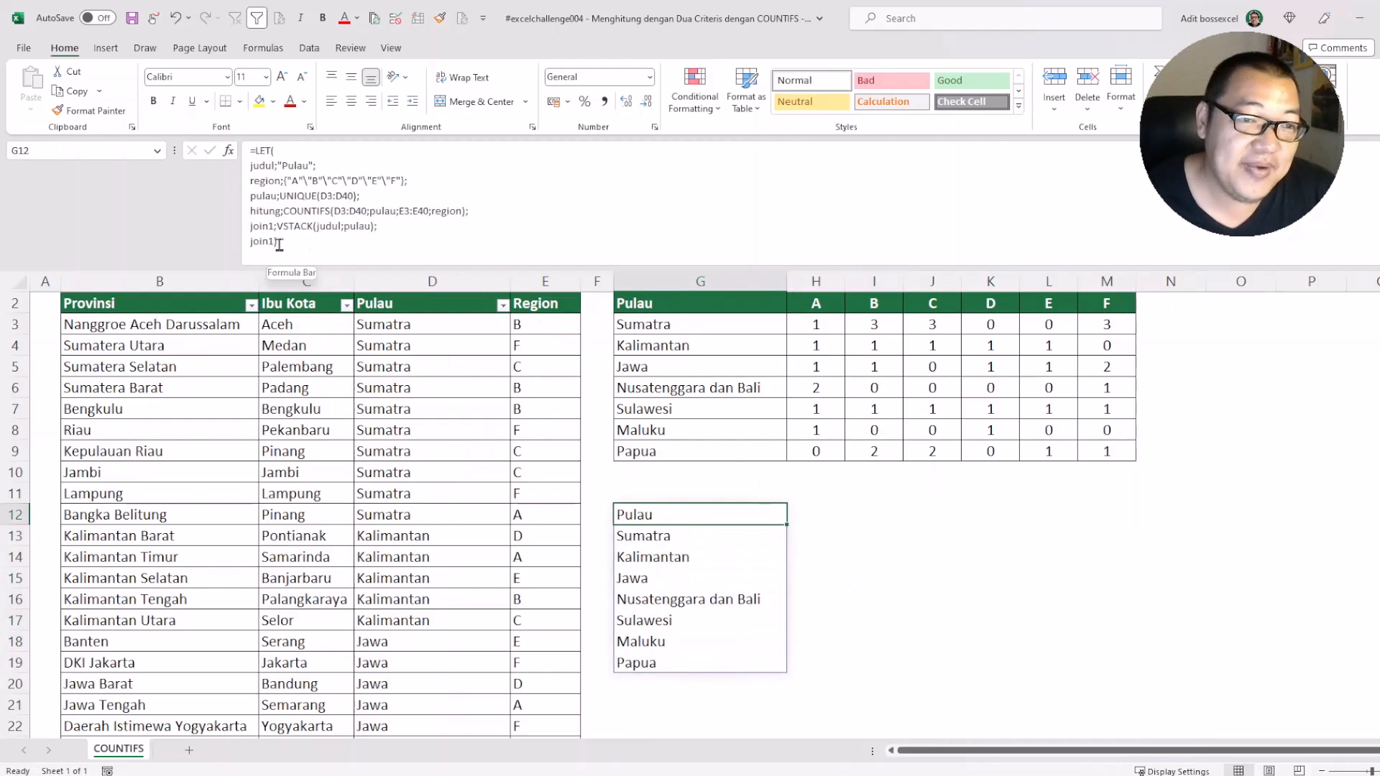
left_click_drag(289, 244, 229, 249)
type("join2")
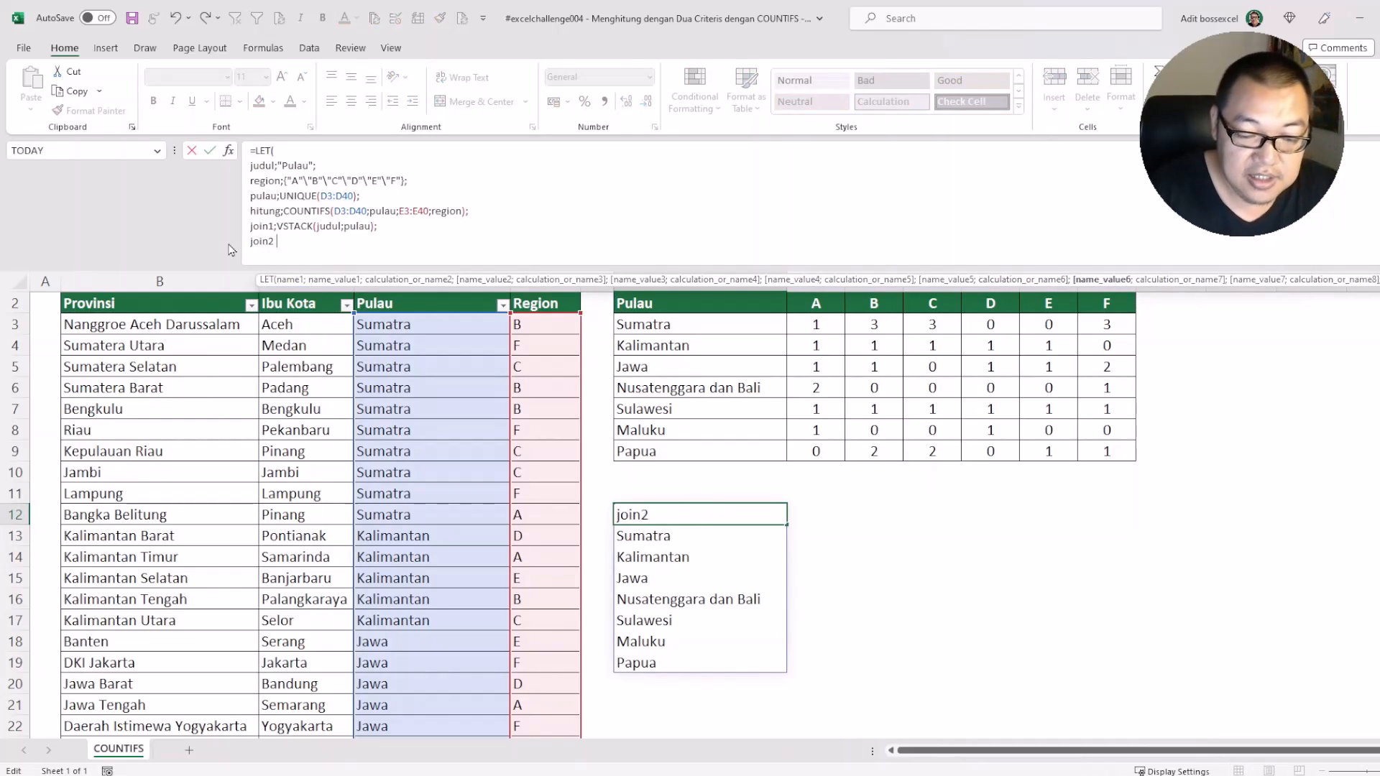
key("BackSpace")
type(";vst")
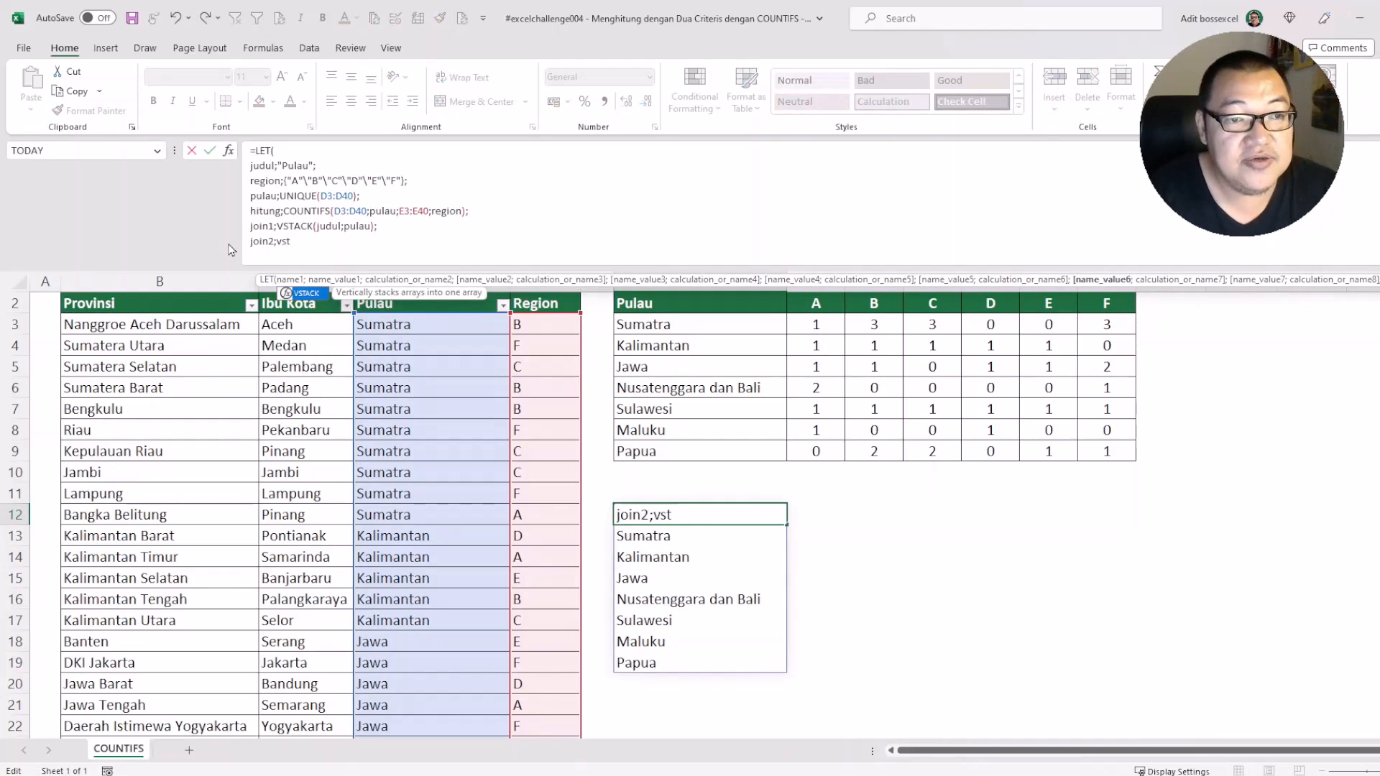
key("Tab")
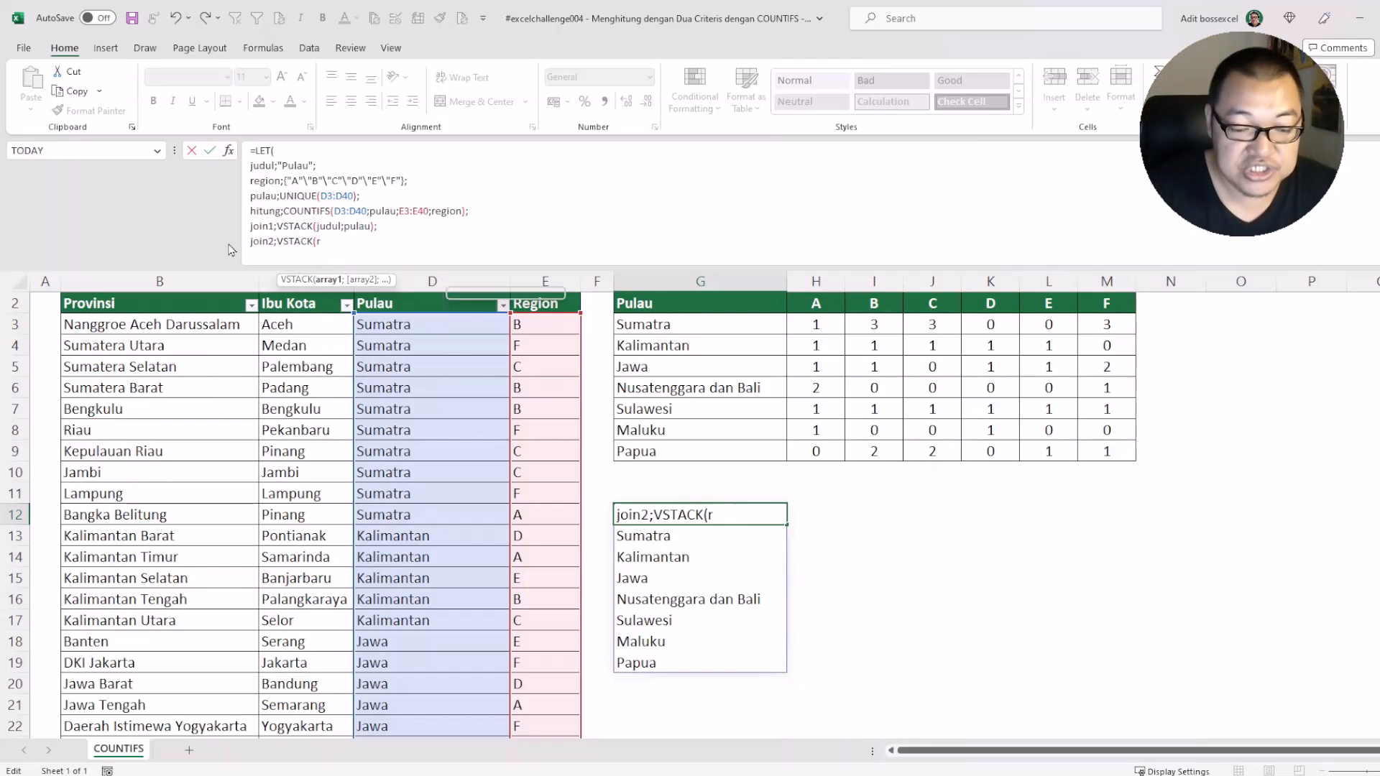
type("regionm")
key("BackSpace")
type(";hi")
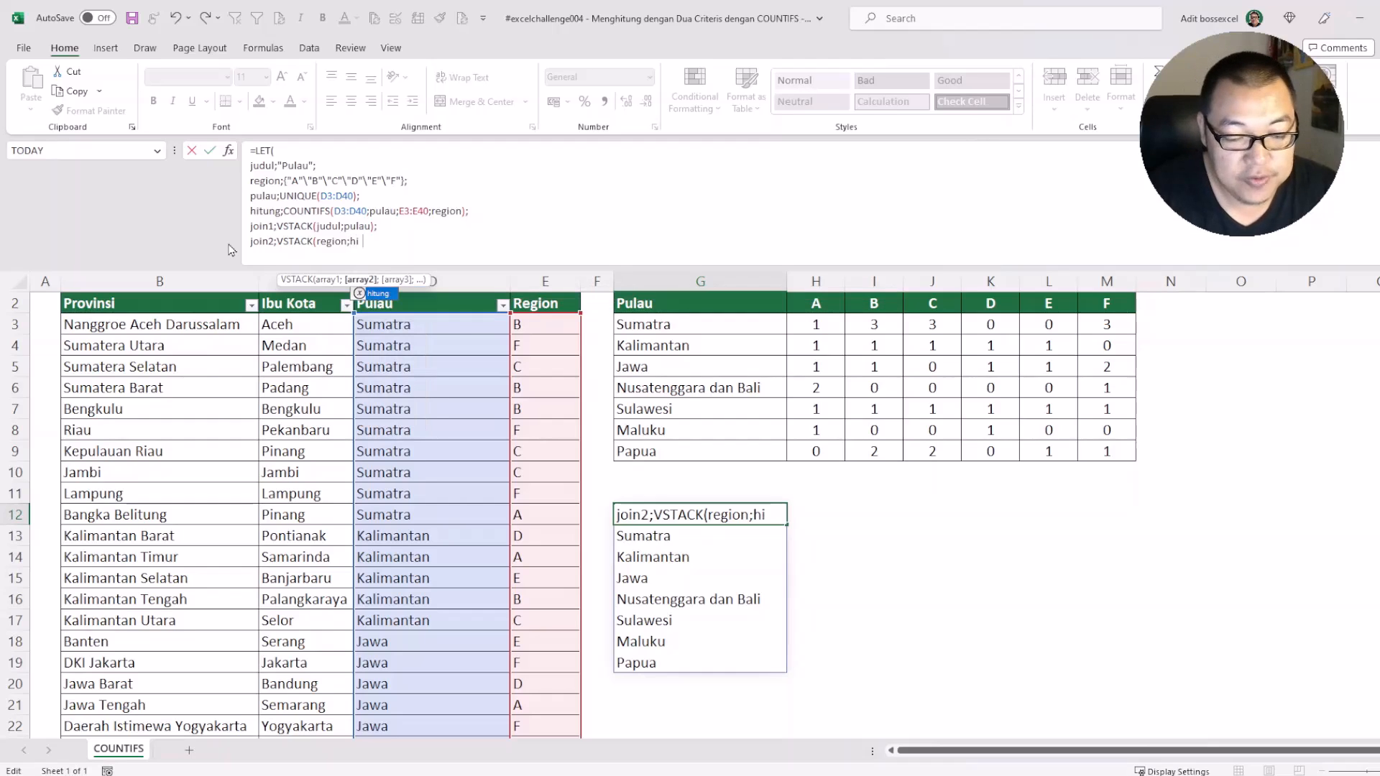
type("tung);")
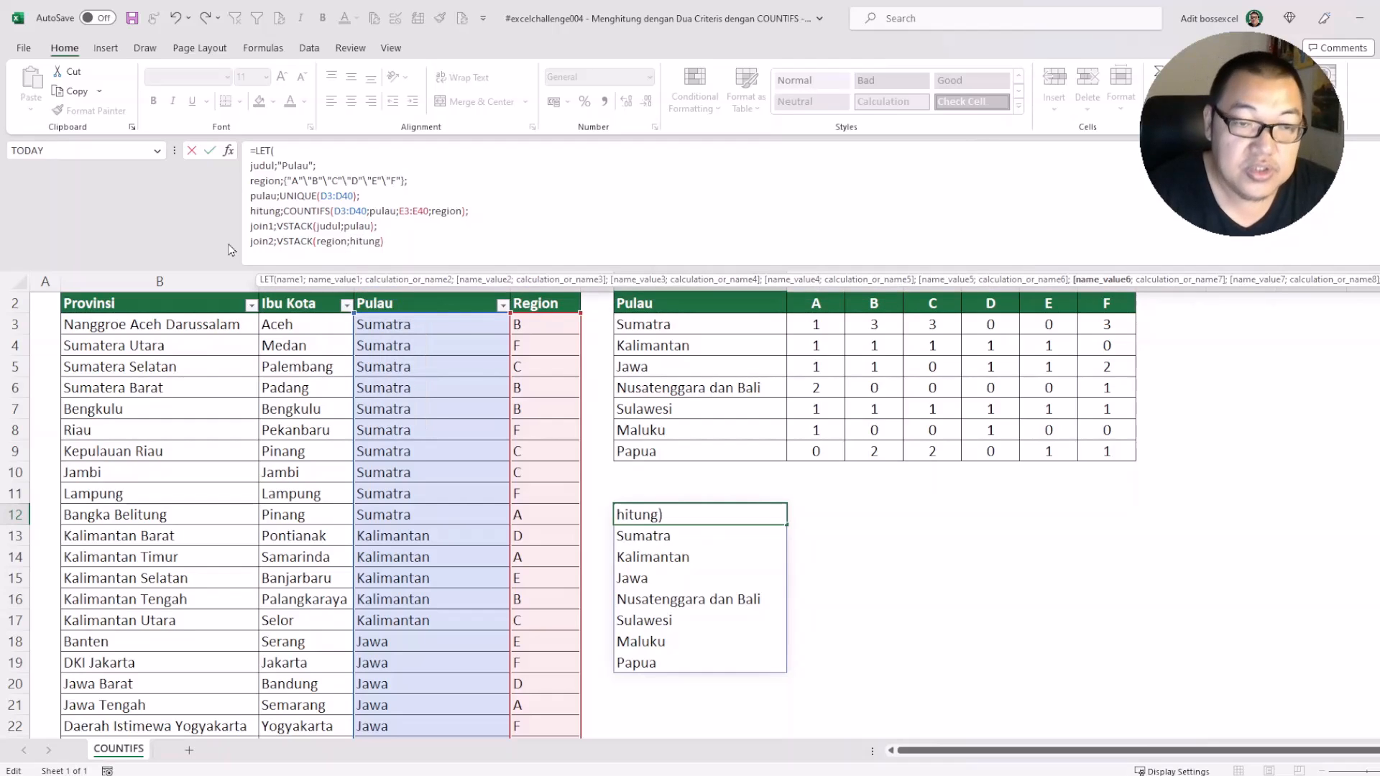
Step: Return join2 on a new line as the LET formula's result and enter the formula
key("alt+Return")
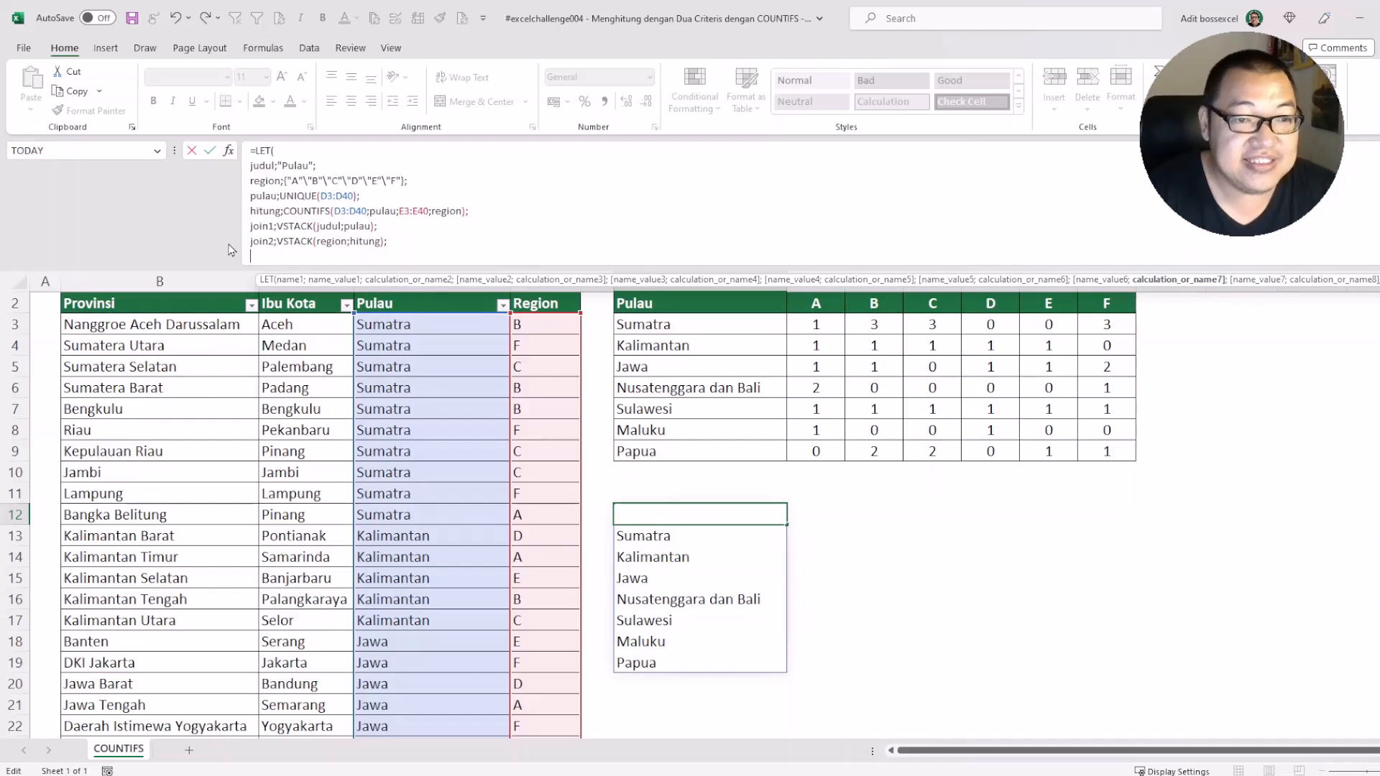
type("join2)")
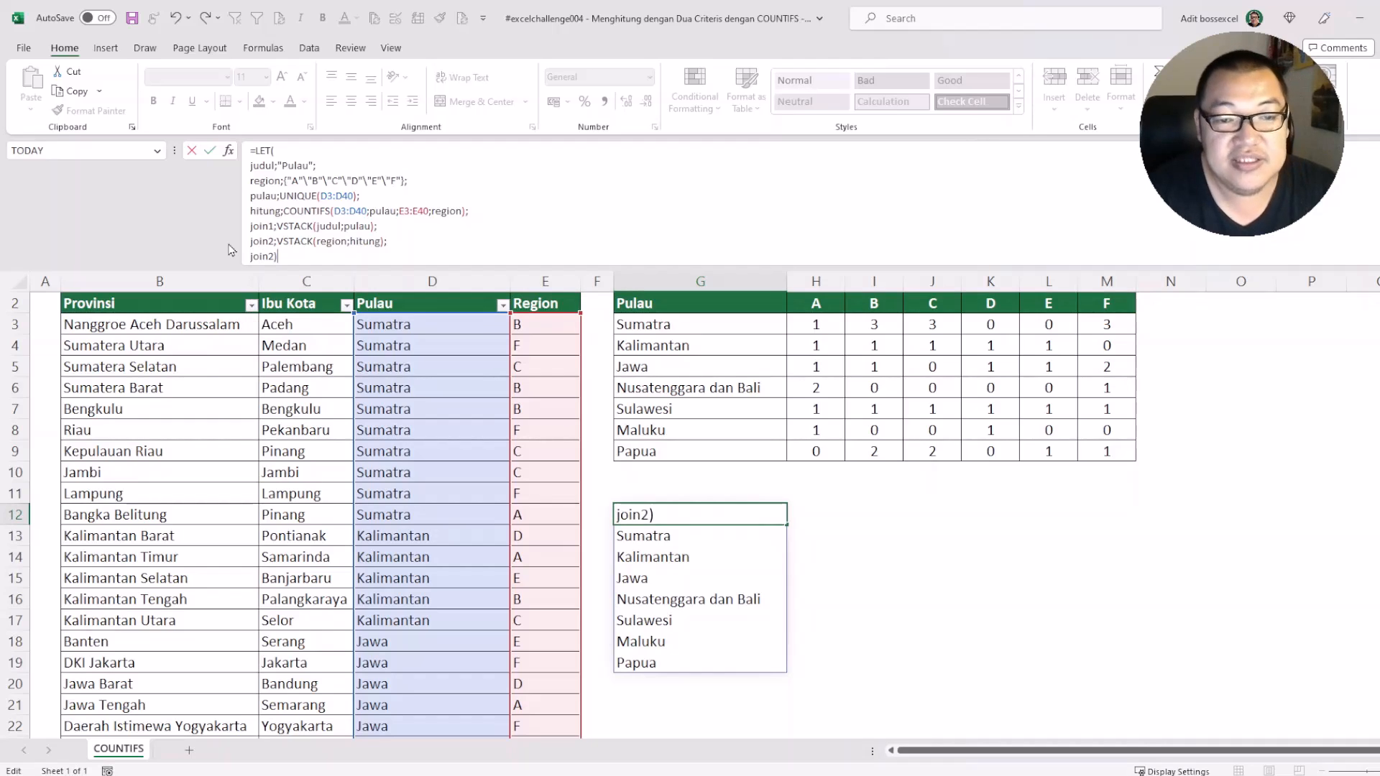
key("Return")
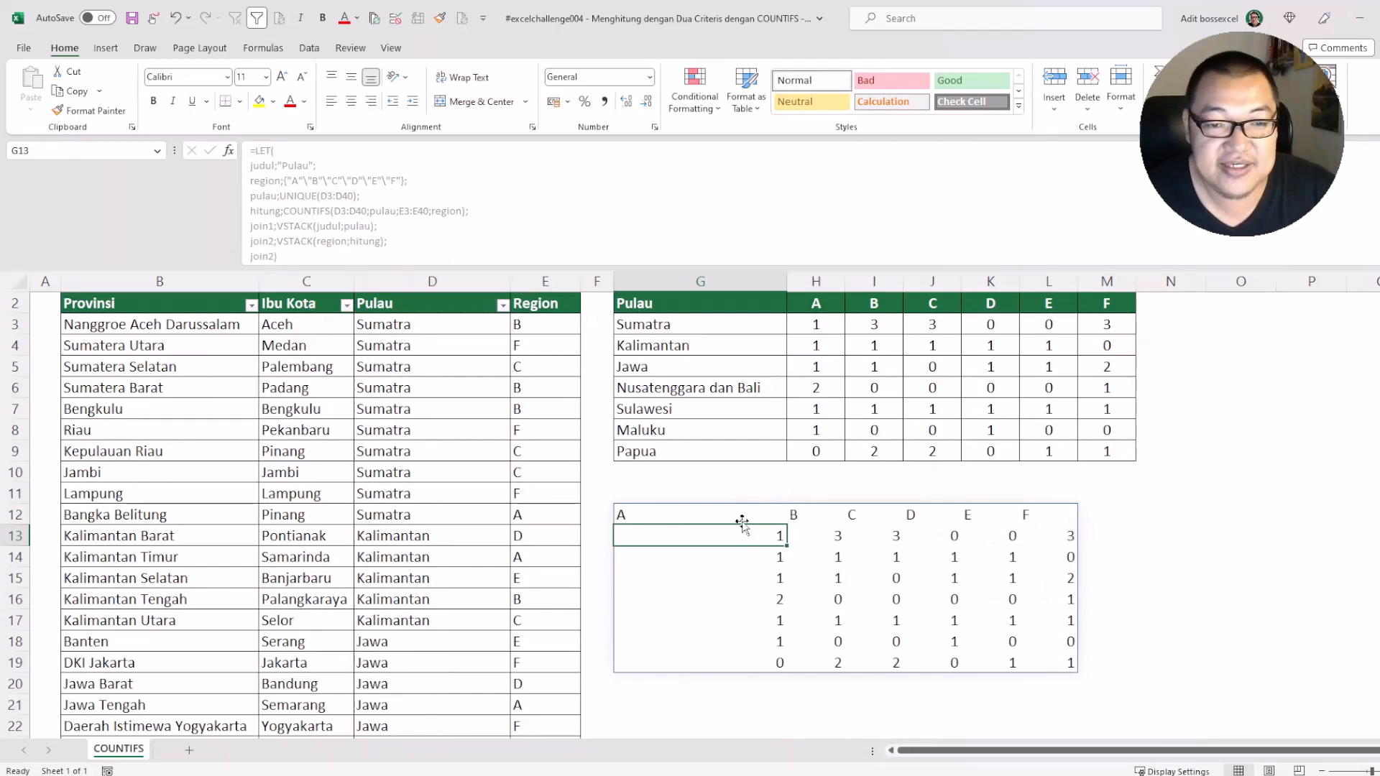
Step: Remove the returned join2 from the end of G12's formula and start a new variable named join3
left_click(668, 512)
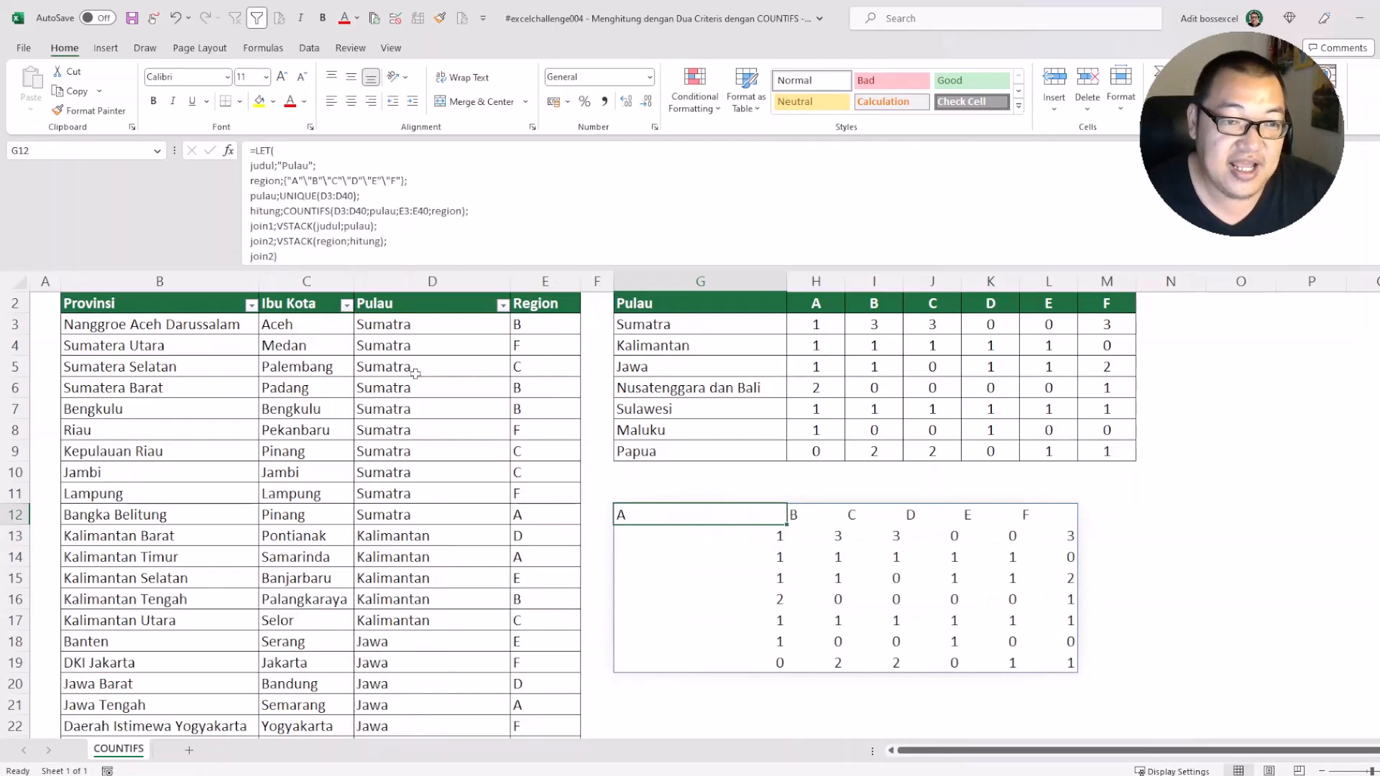
left_click(293, 252)
key("BackSpace")
key("BackSpace")
key("BackSpace")
key("BackSpace")
key("BackSpace")
key("BackSpace")
type("joi")
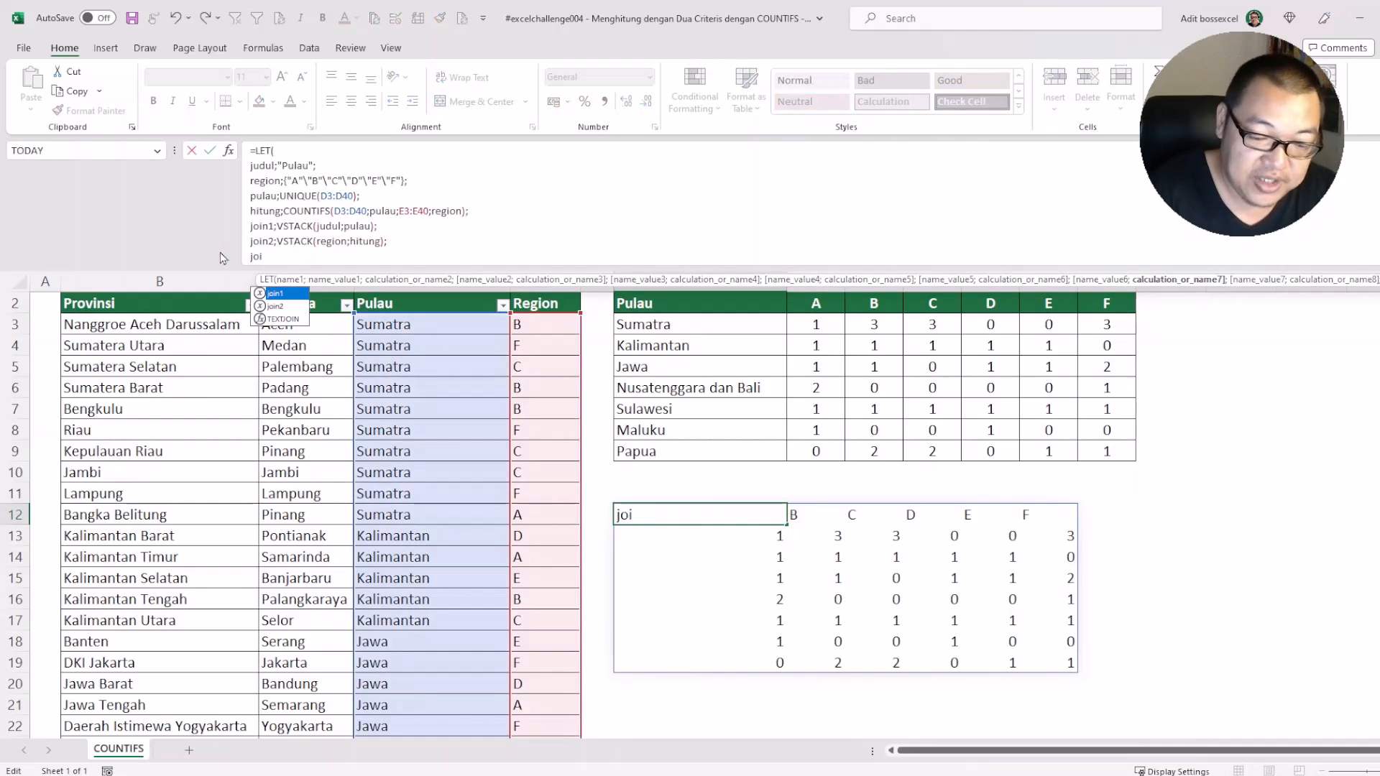
type("n3;")
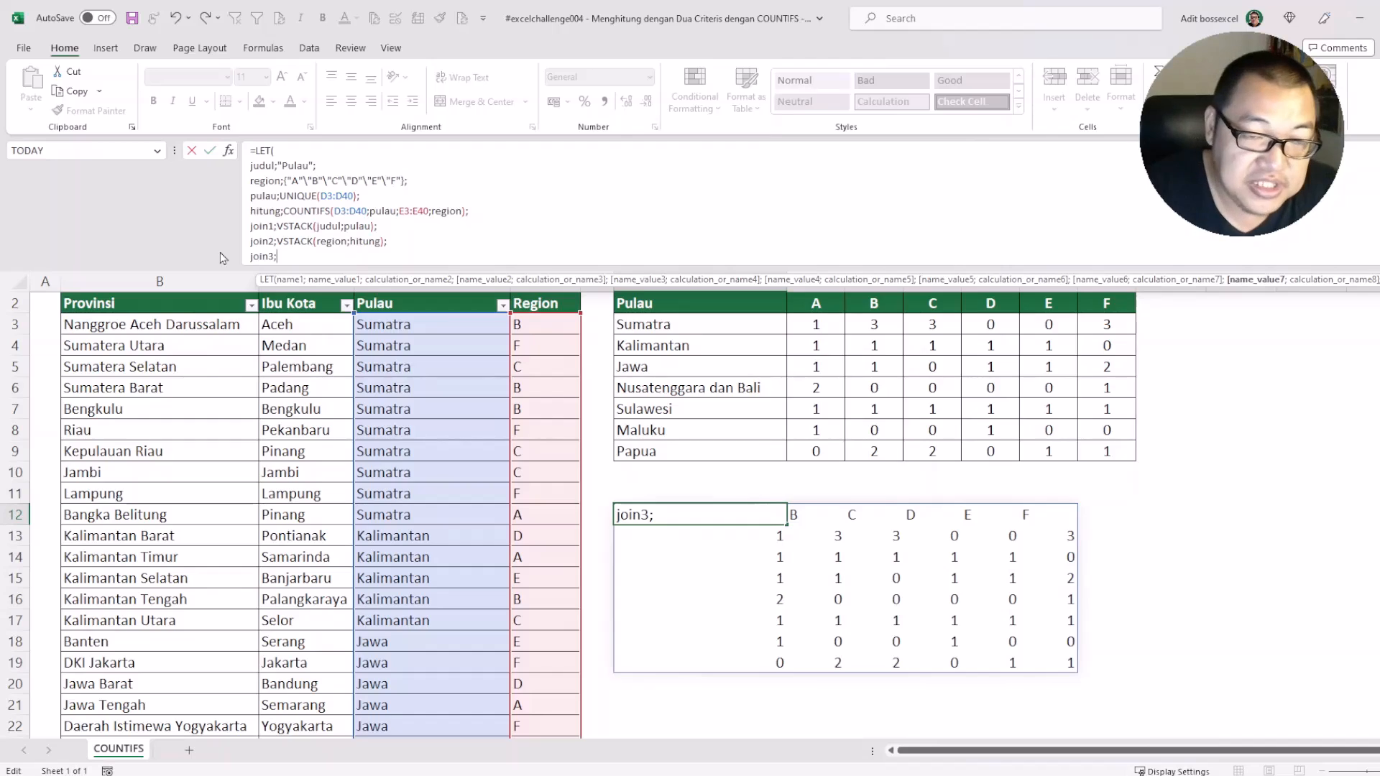
Step: Define join3 as HSTACK(join1;join2) to place the island block and the region count block side by side
type("hst")
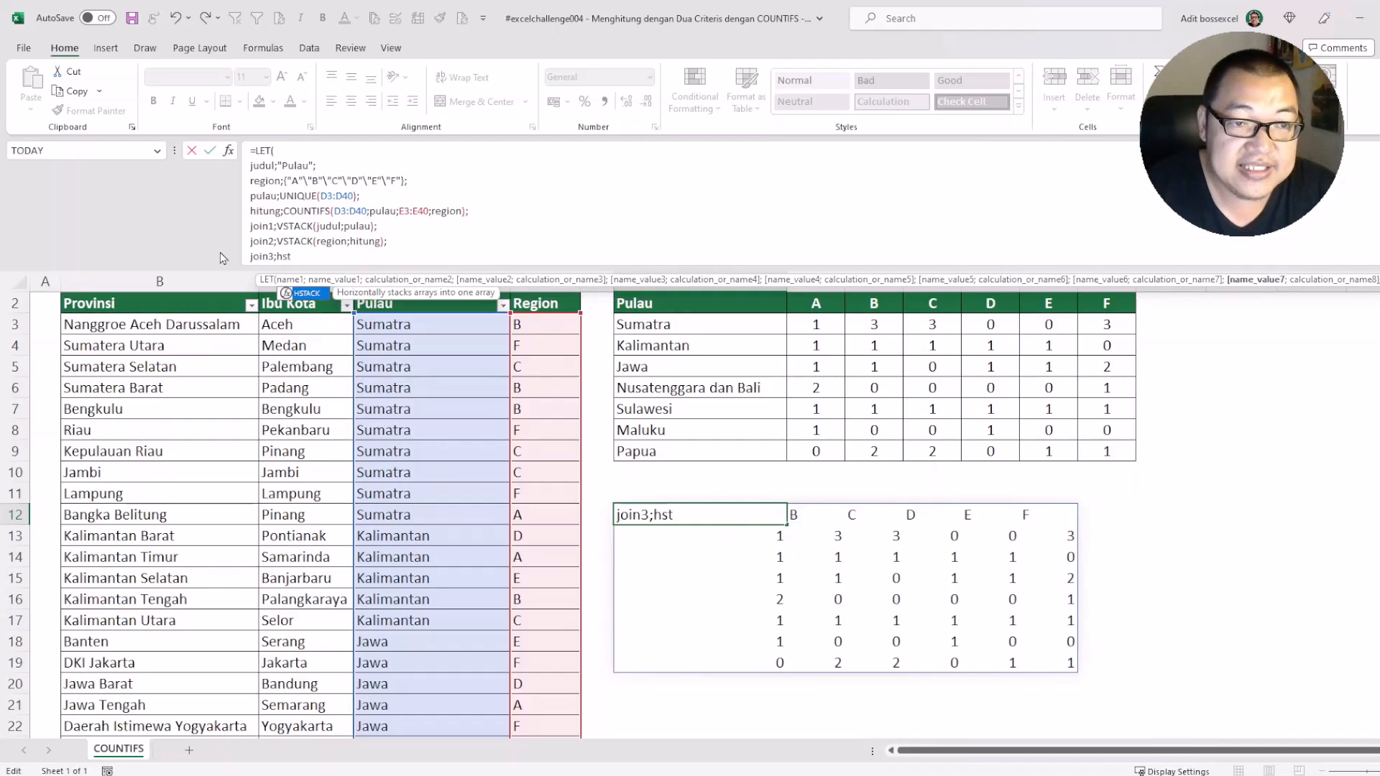
type("a")
key("Tab")
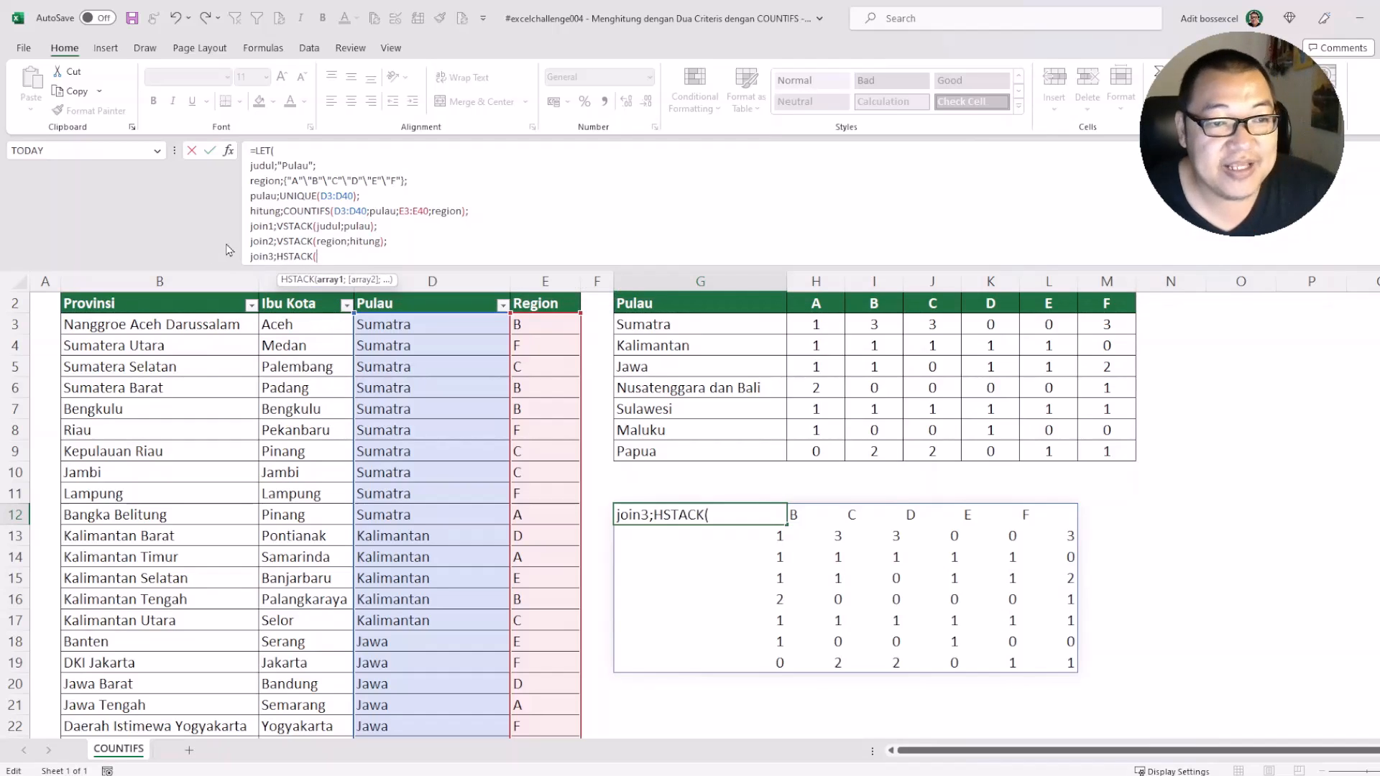
type("joi")
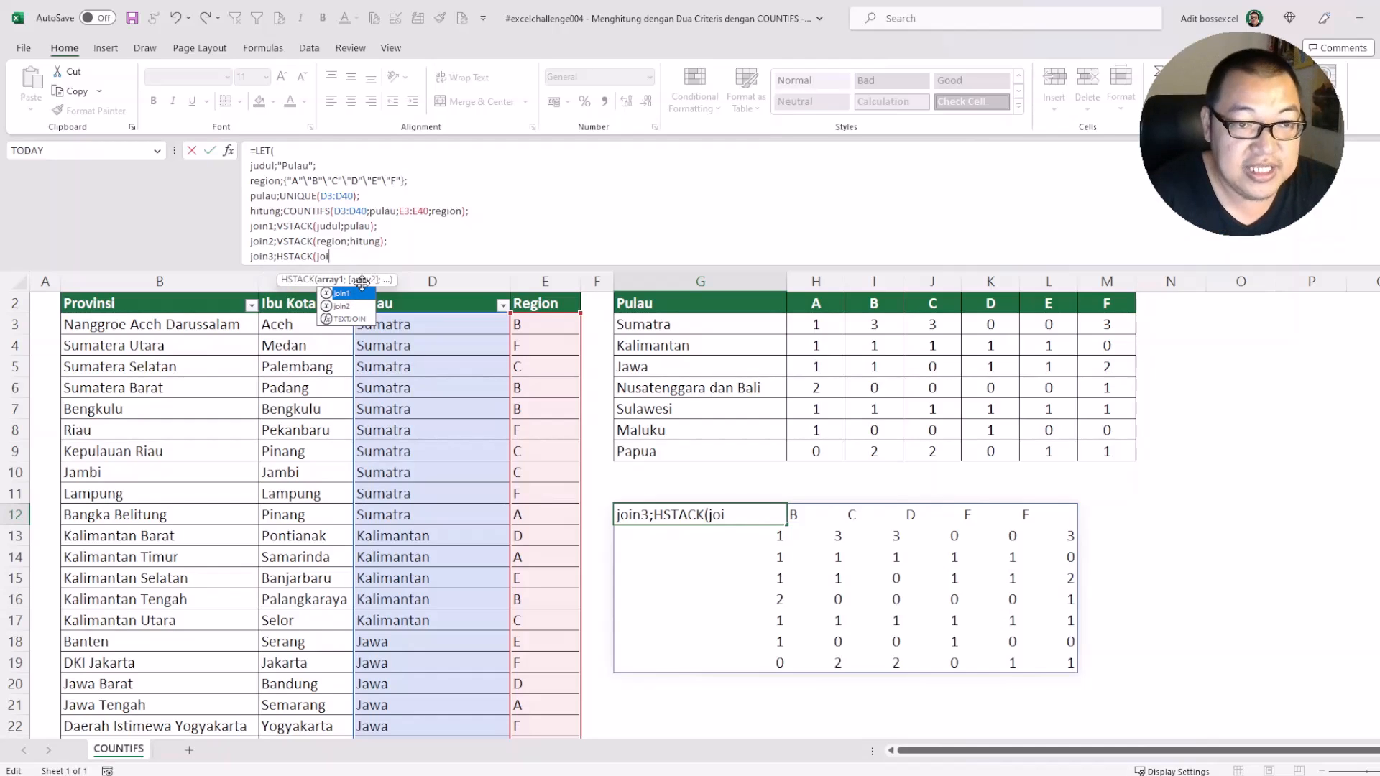
key("Tab")
type(";joi")
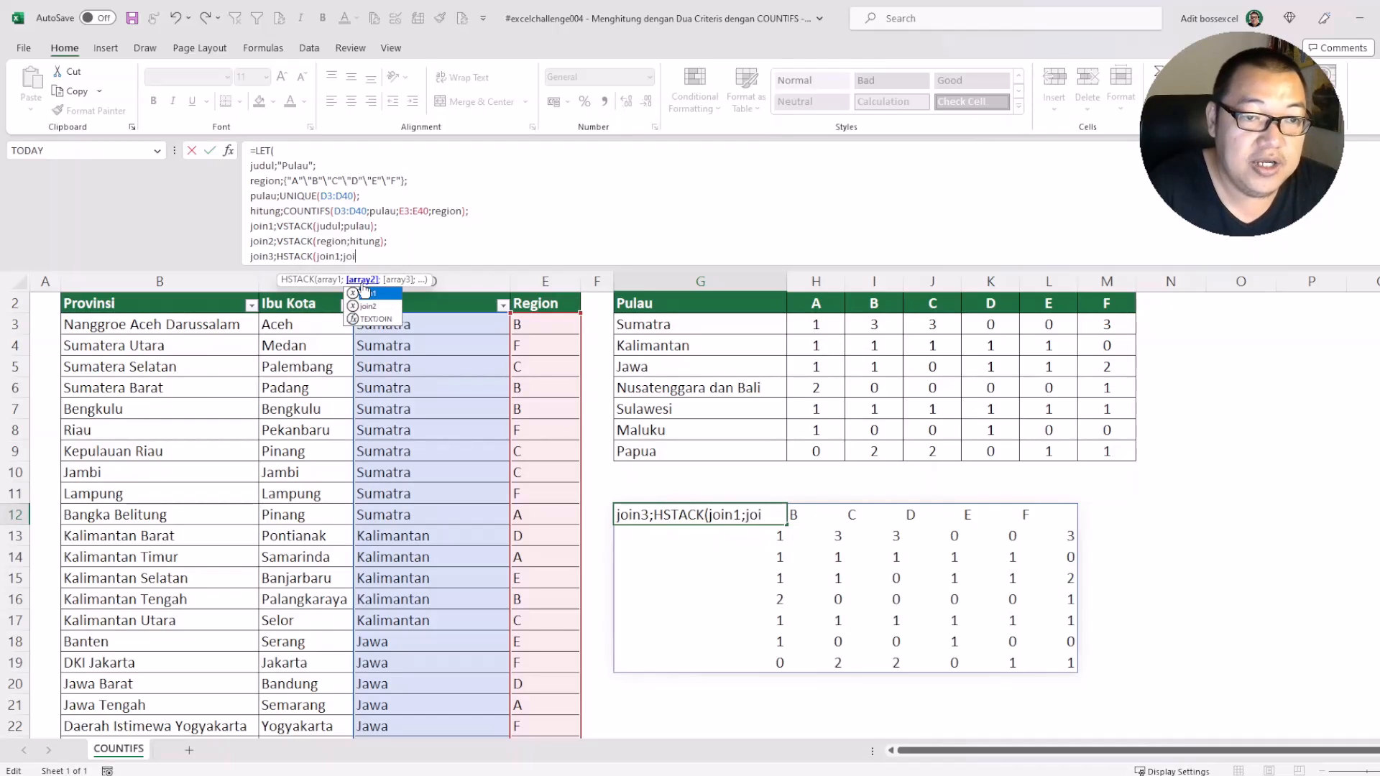
key("Down")
key("Tab")
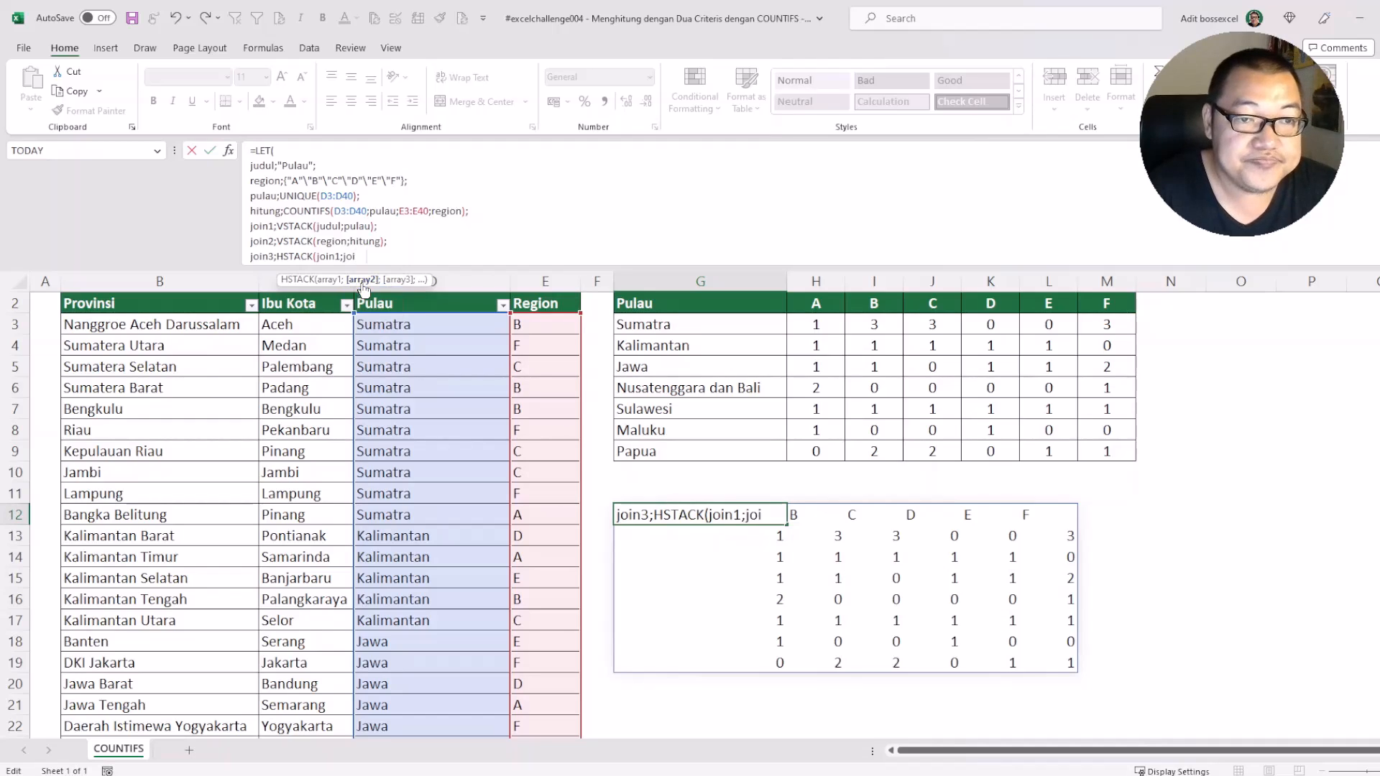
type(");")
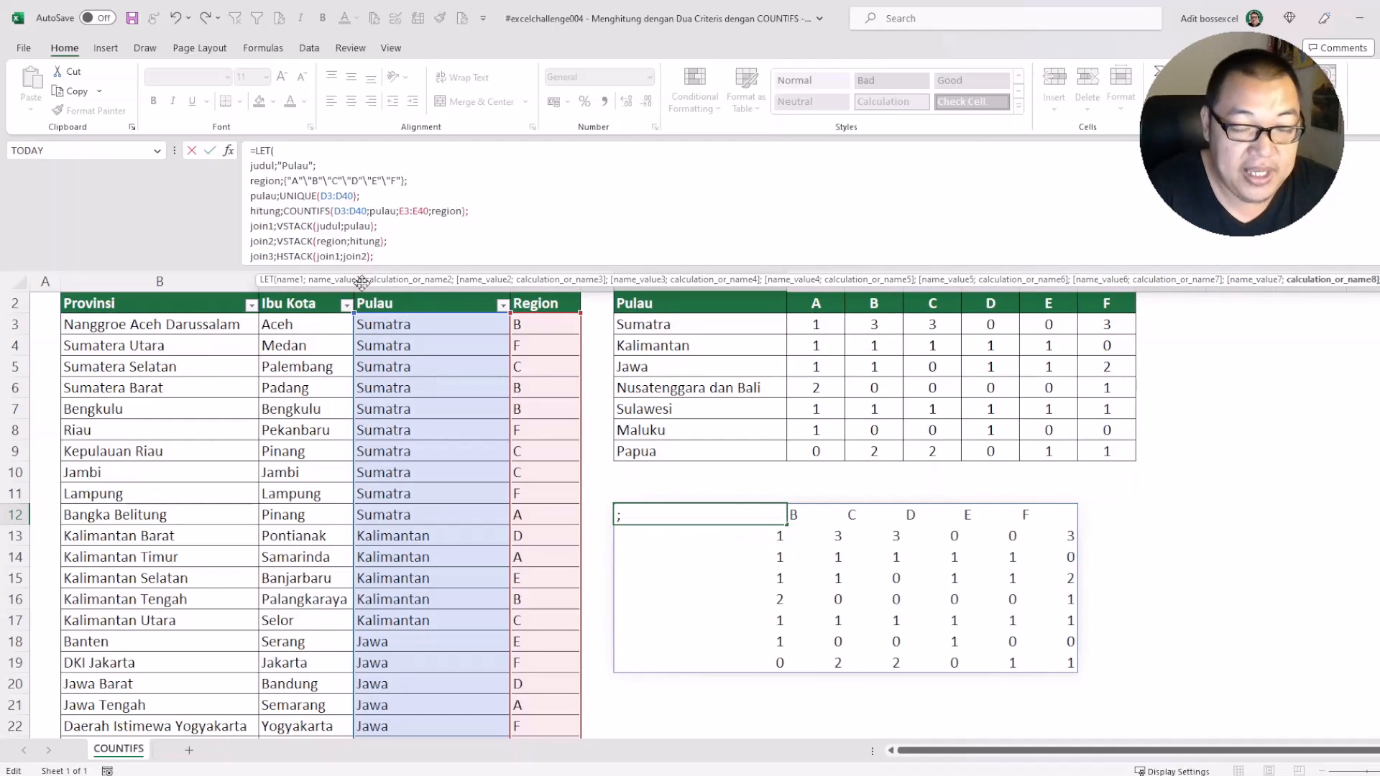
Step: Return join3 on a new line, enlarge the formula bar to show the whole LET formula, and enter it
key("alt+Return")
type("jo")
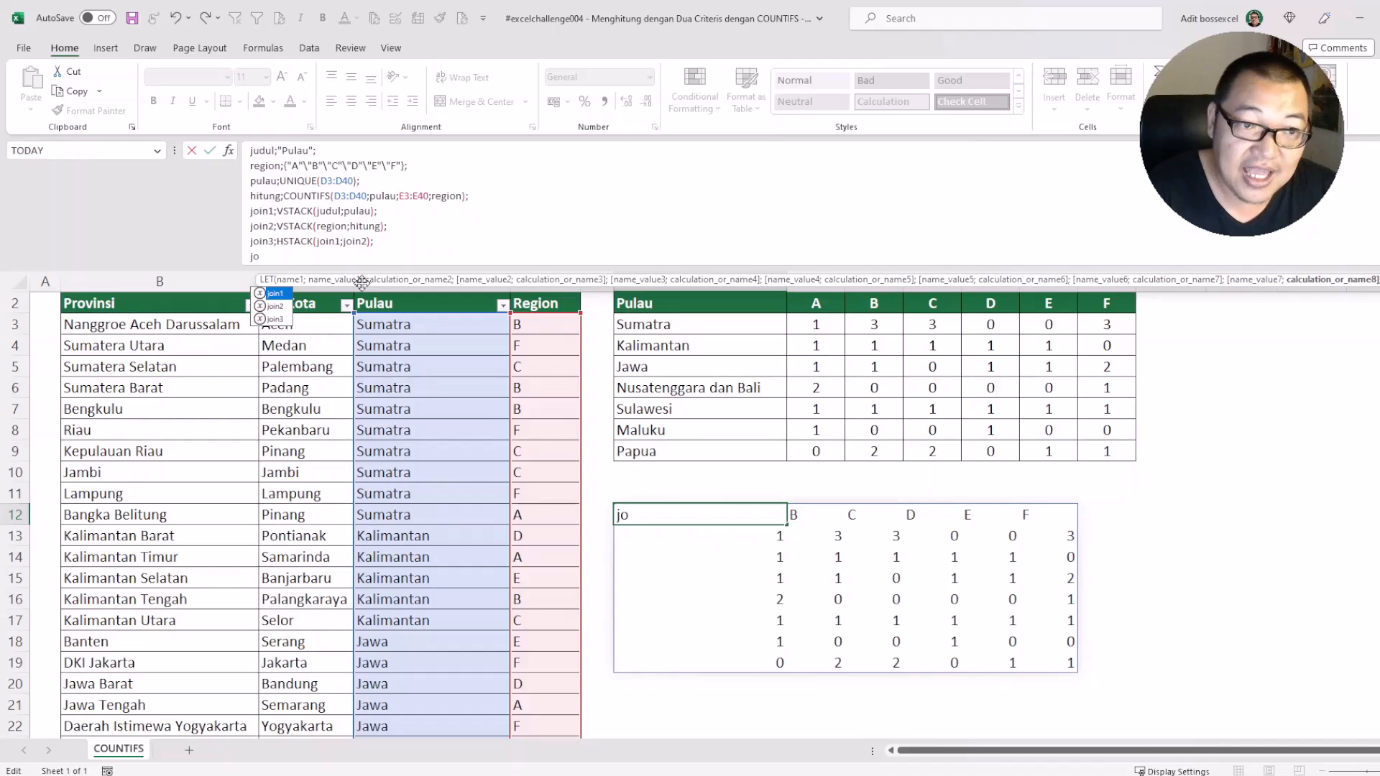
type("in3")
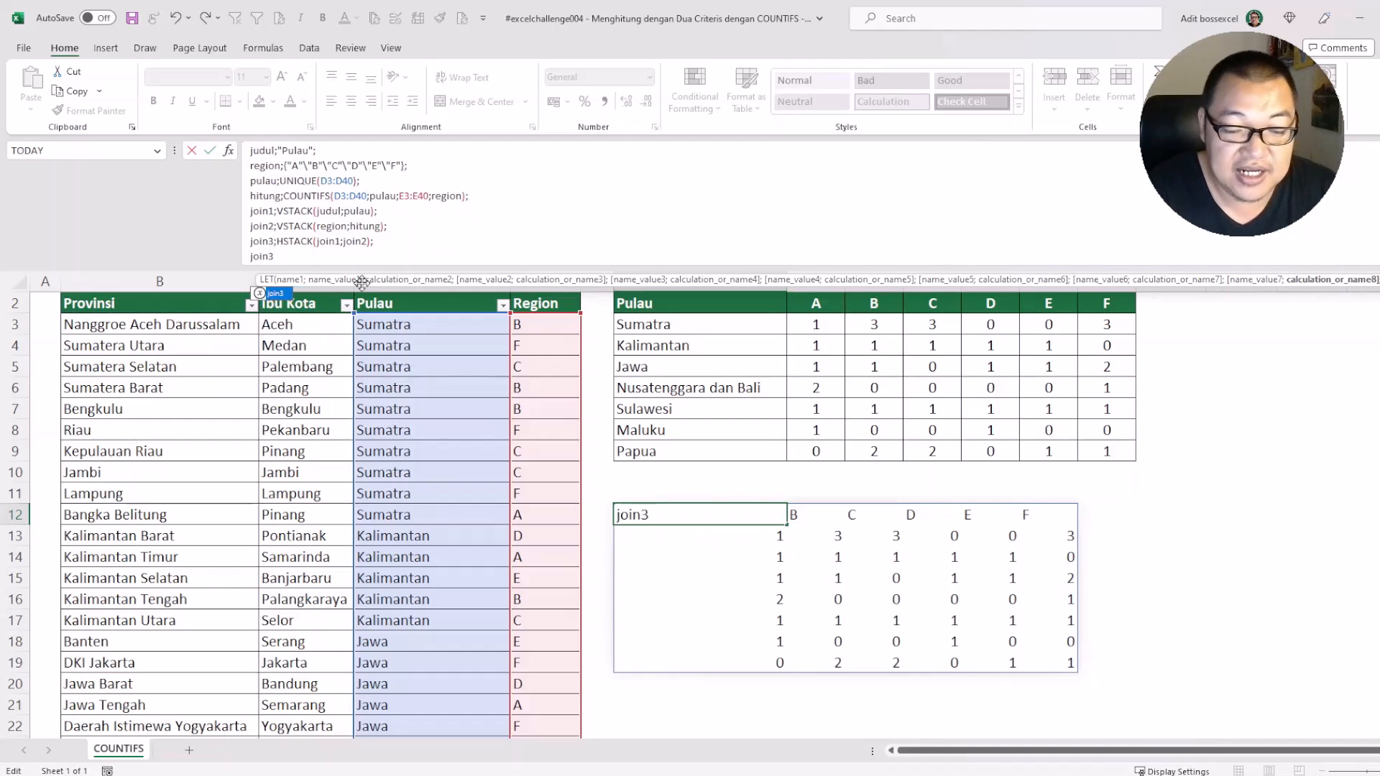
type(")")
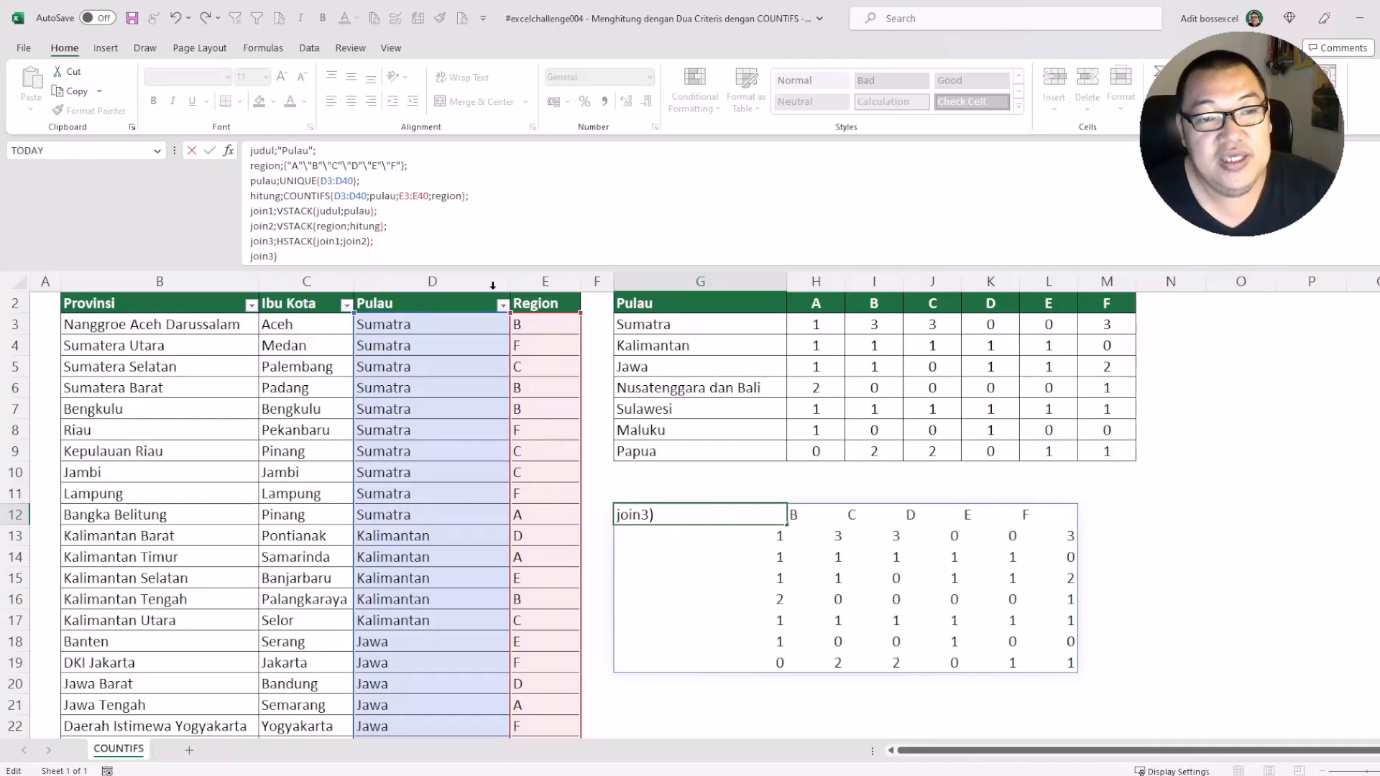
left_click_drag(557, 269, 557, 283)
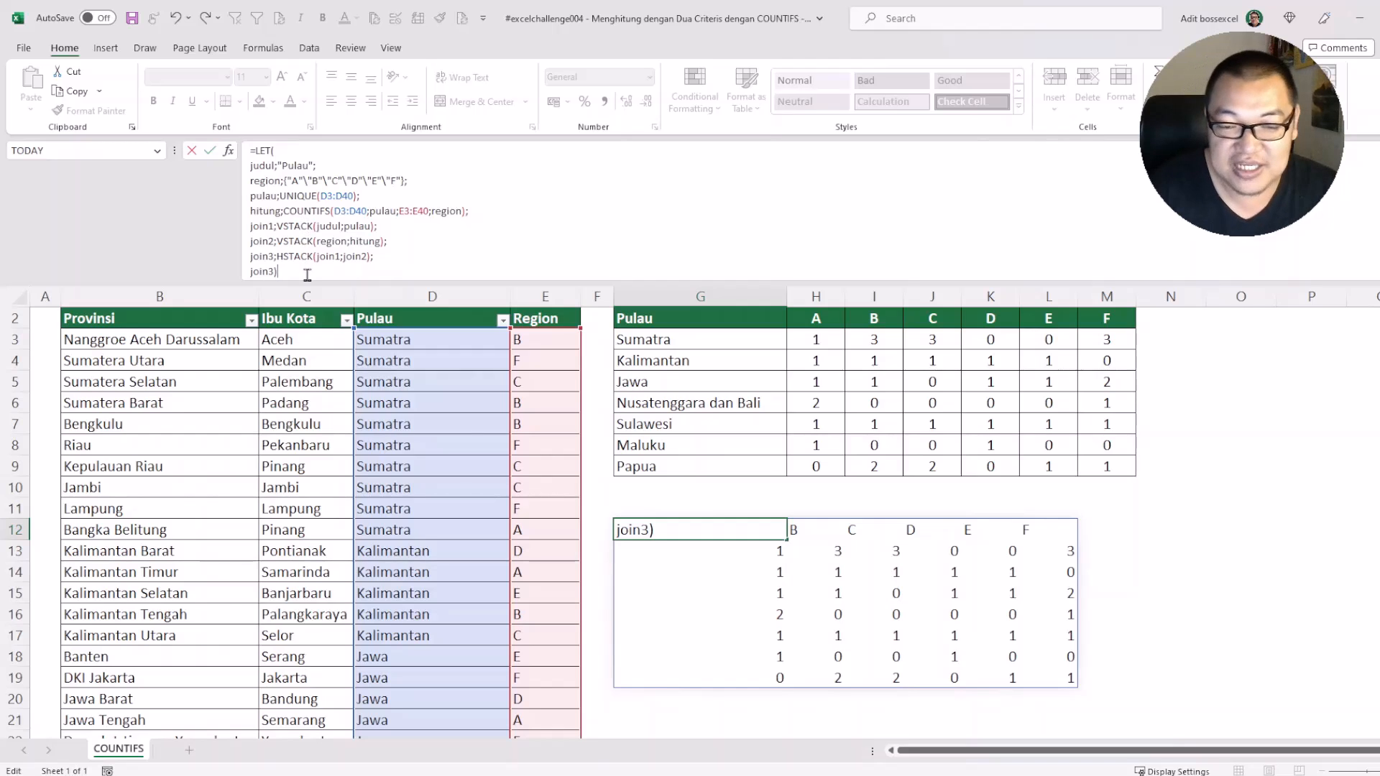
key("Return")
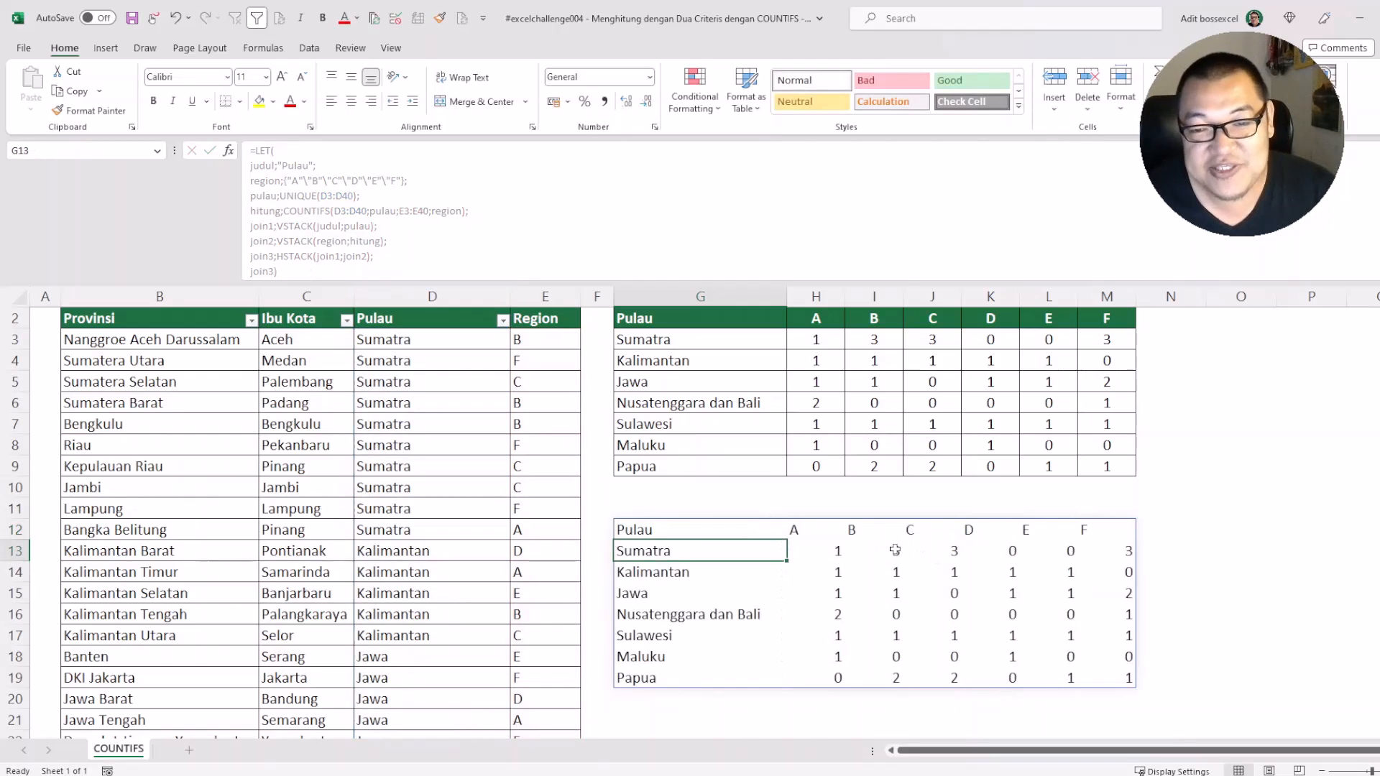
Step: Give the header row G12:M12 of the LET result a dark green fill with white, bold text
left_click_drag(721, 529, 1121, 533)
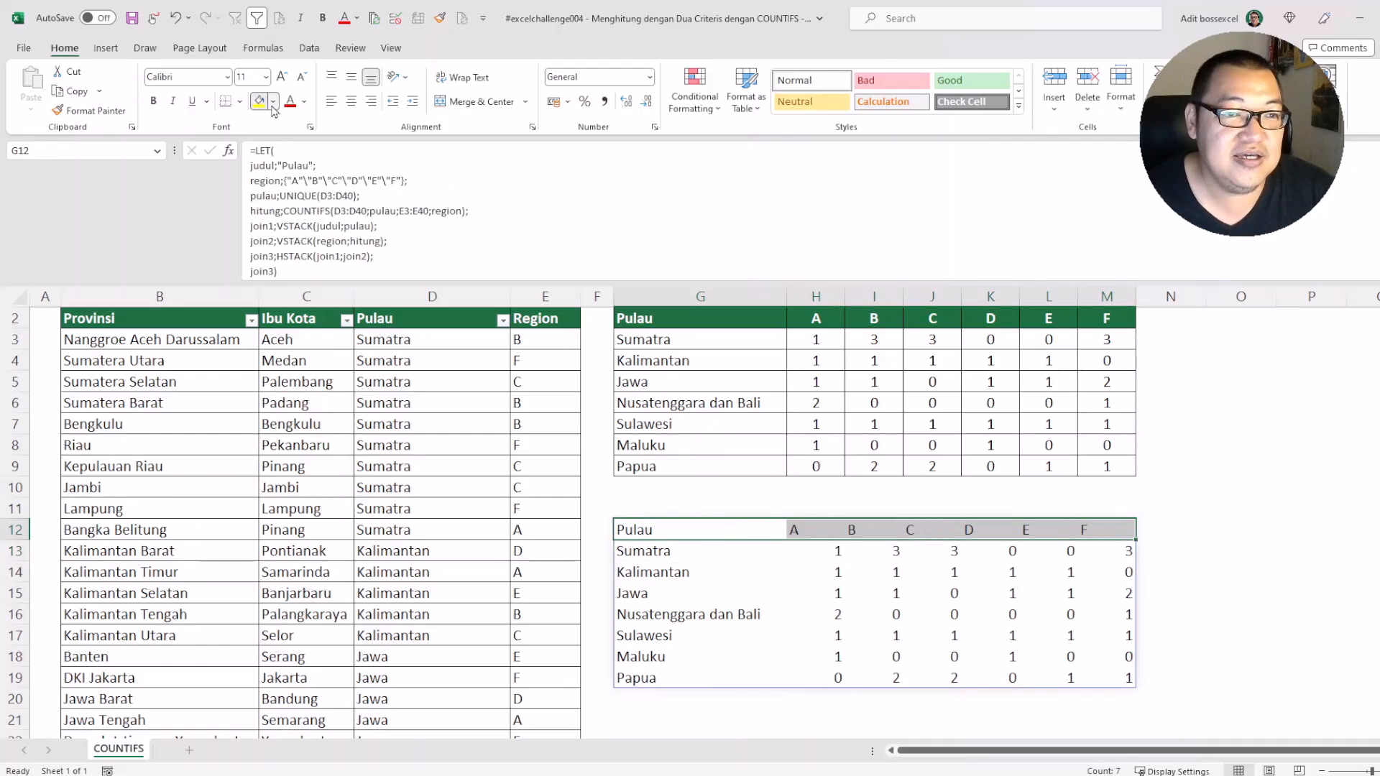
left_click(273, 104)
left_click(266, 252)
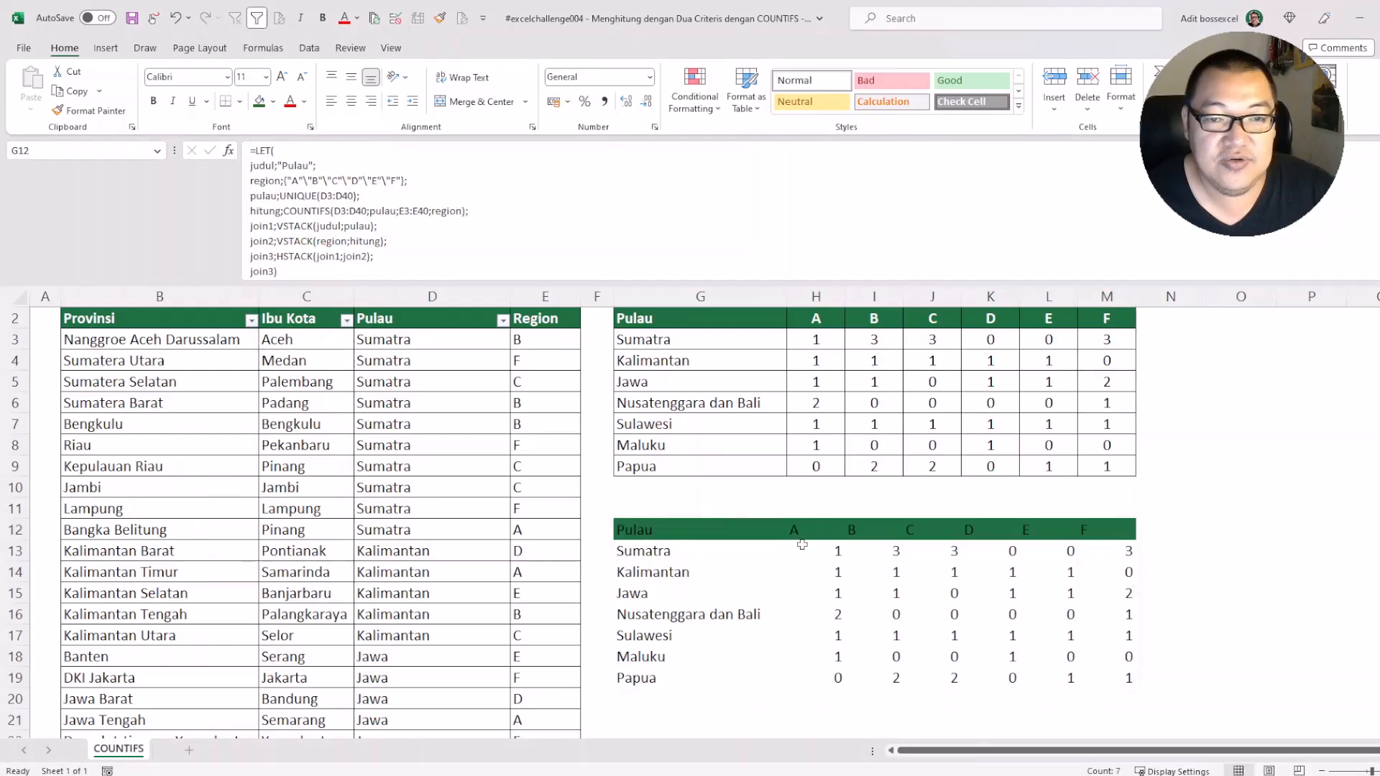
left_click(305, 101)
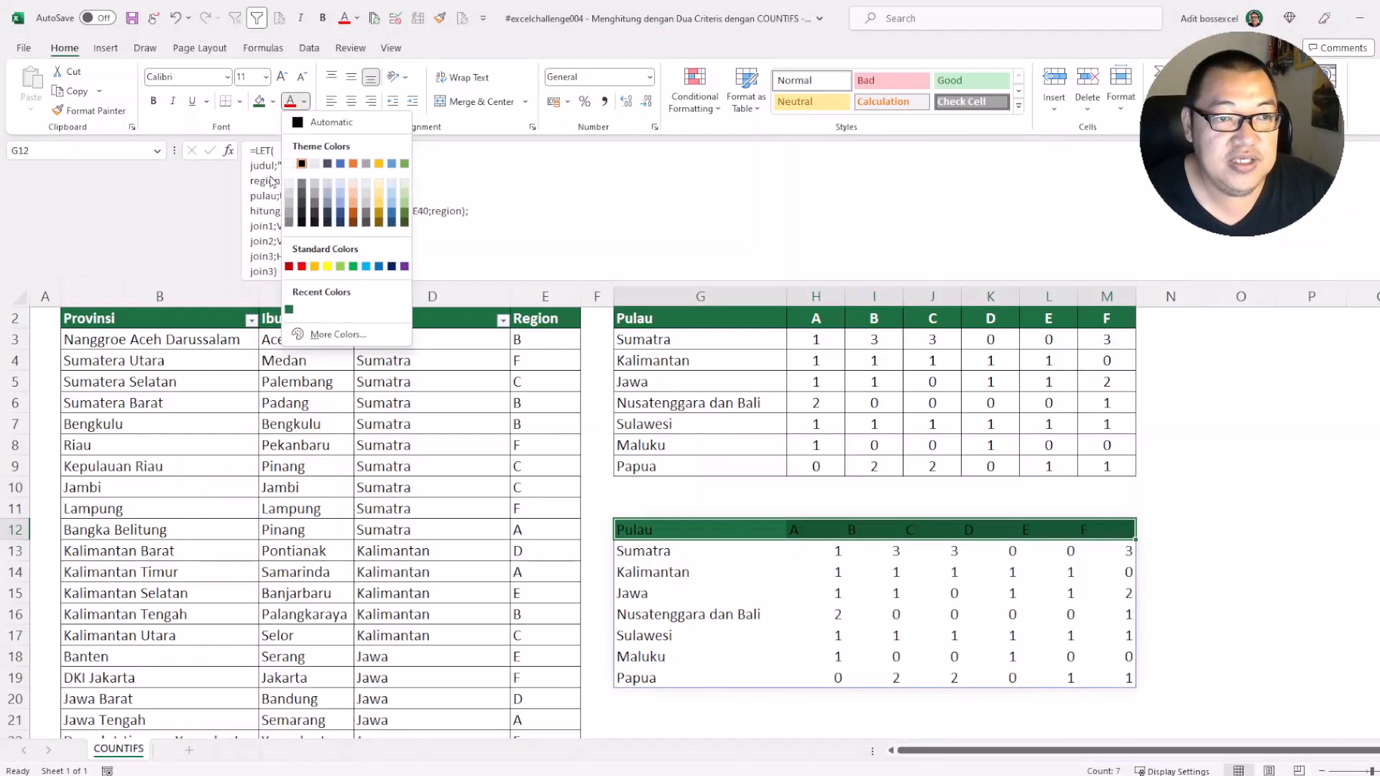
left_click(288, 164)
key("ctrl+b")
Step: Center the region letters A to F in header cells H12:M12 and deselect the range
left_click(835, 534)
left_click(1091, 538, "shift")
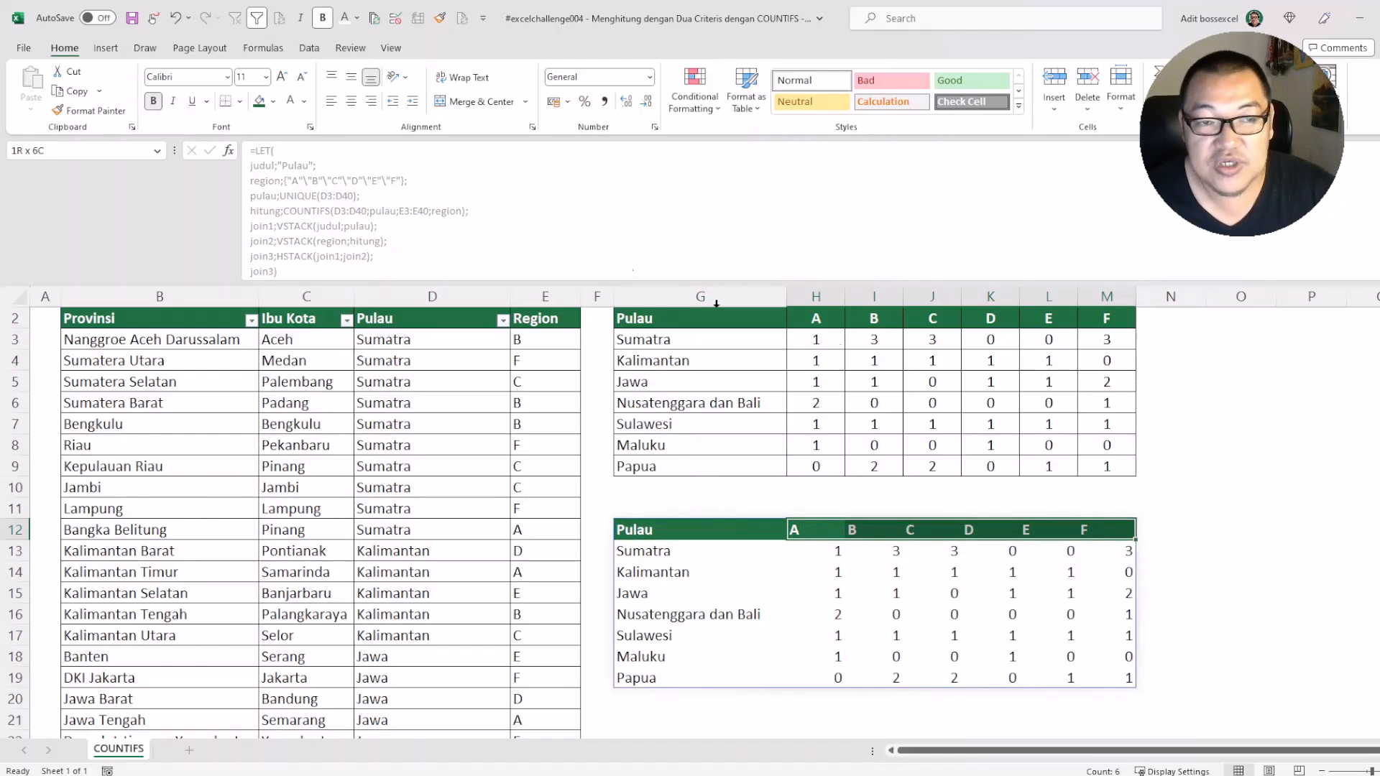
left_click(350, 101)
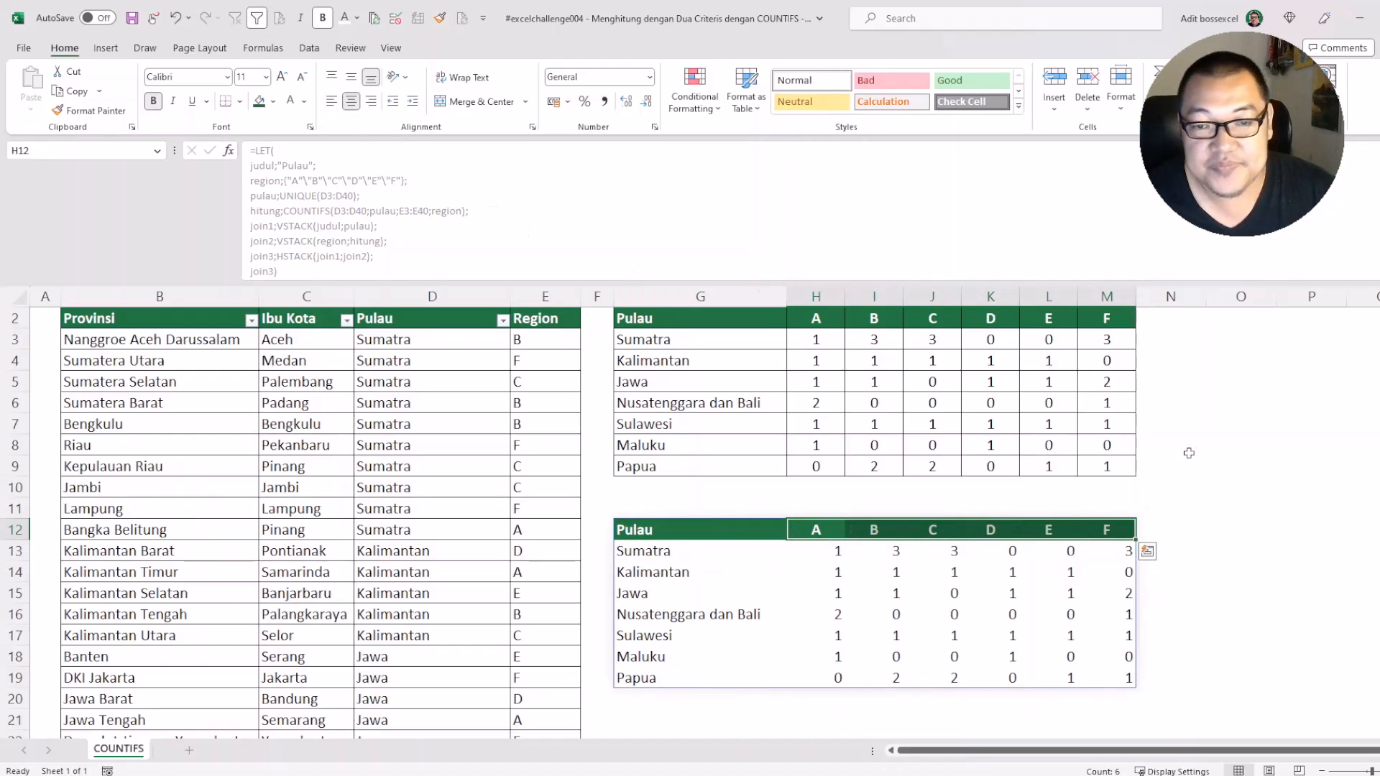
left_click(1179, 451)
left_click(1243, 474)
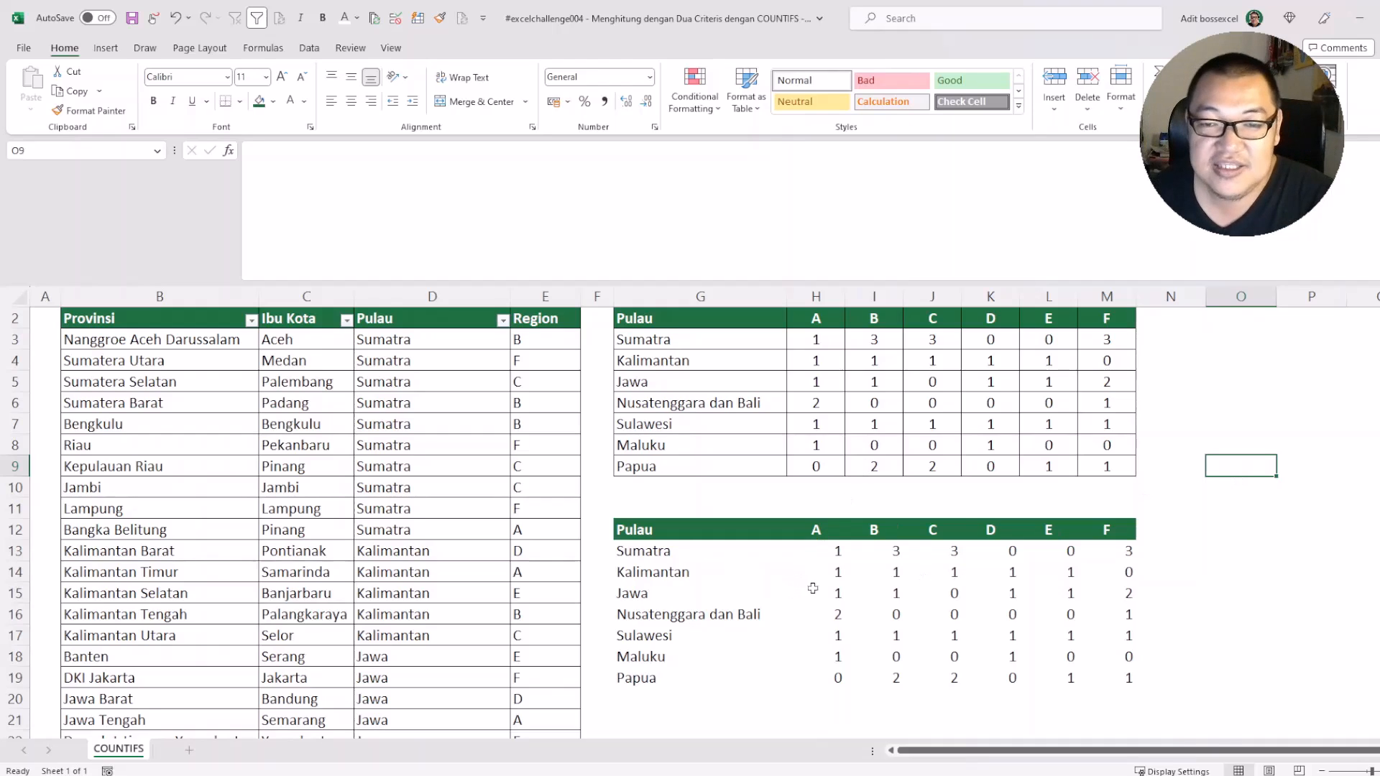
Step: Highlight the entire LET formula of G12, from =LET( through join3), to review it
left_click(701, 537)
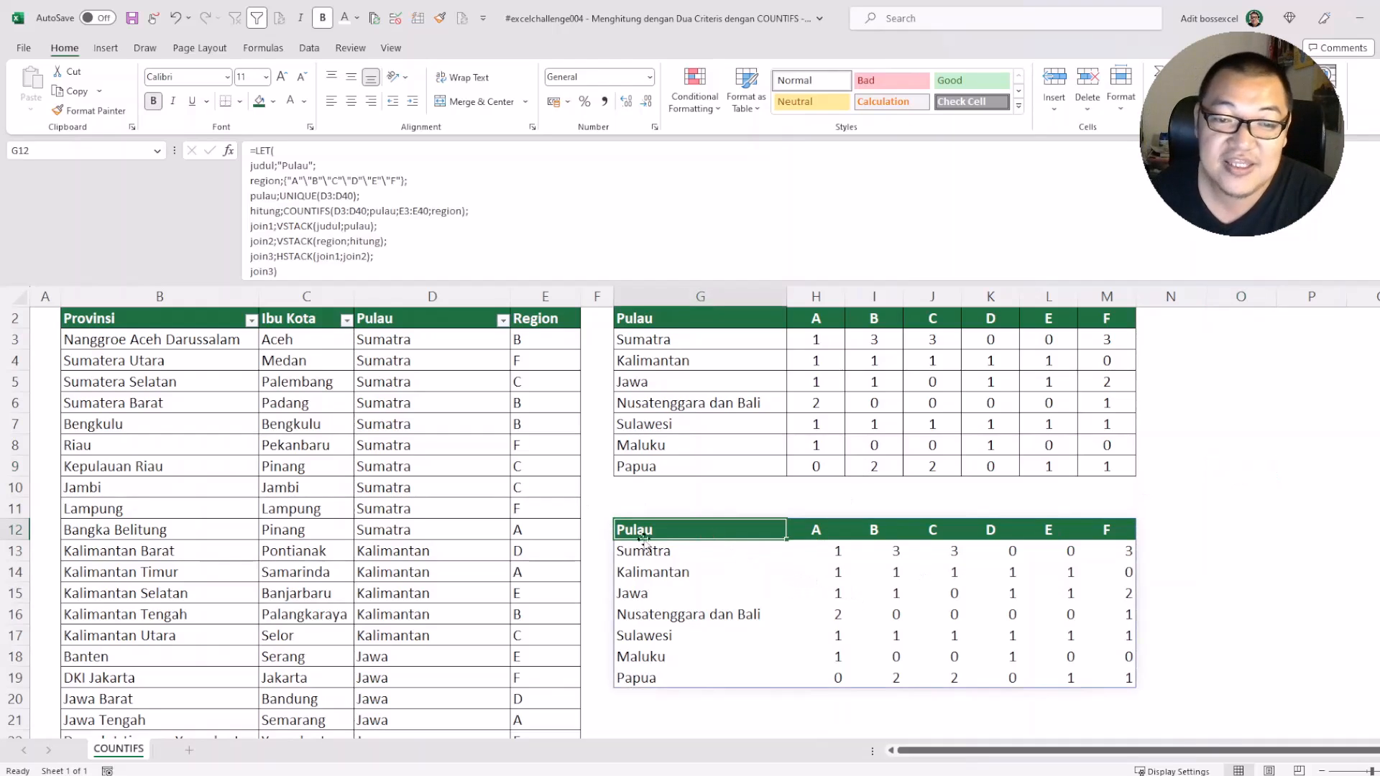
left_click_drag(291, 276, 216, 127)
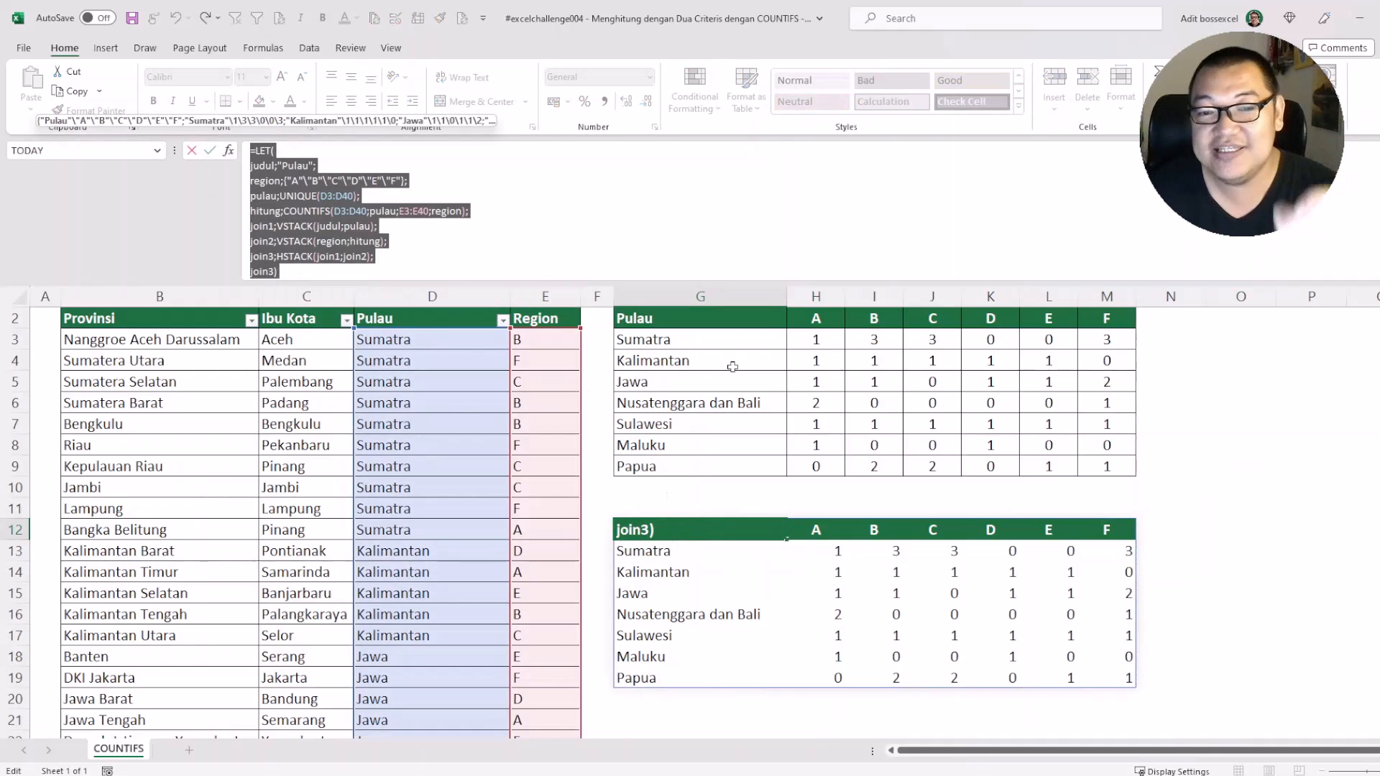